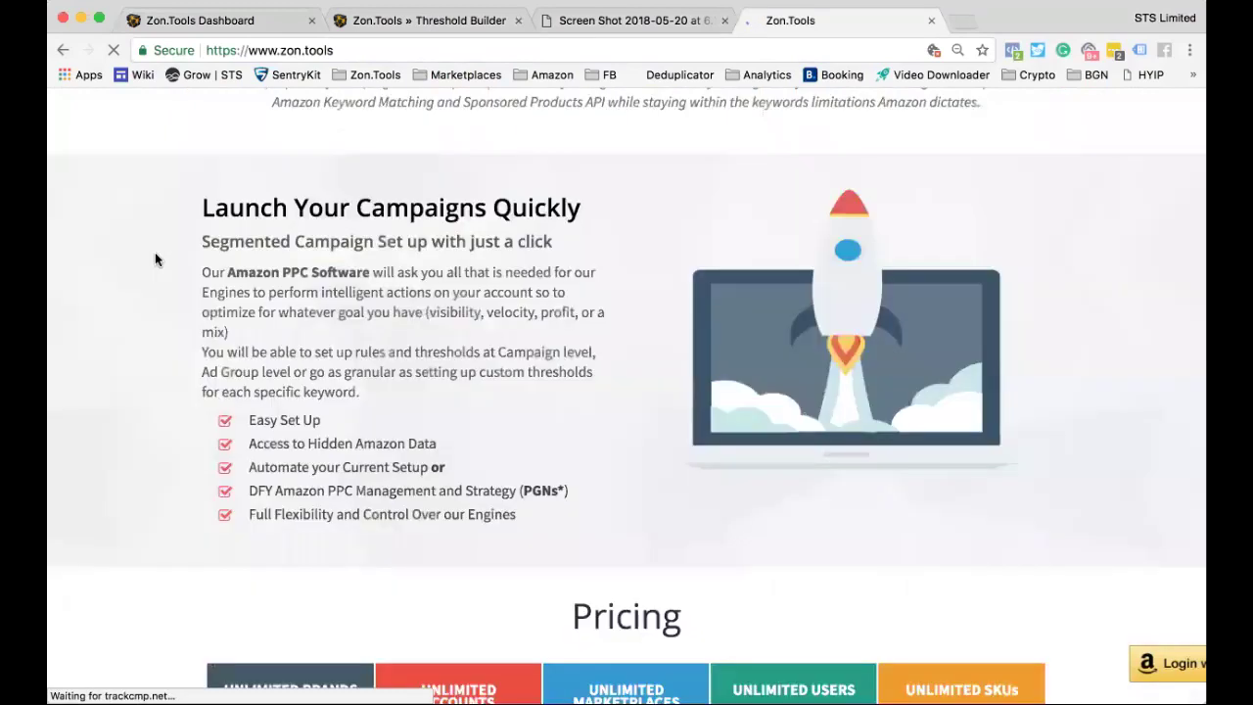
Close the Zon.Tools website page and return to the Zon.Tools dashboard overview.
scroll(133, 429, up, 15)
scroll(411, 439, up, 3)
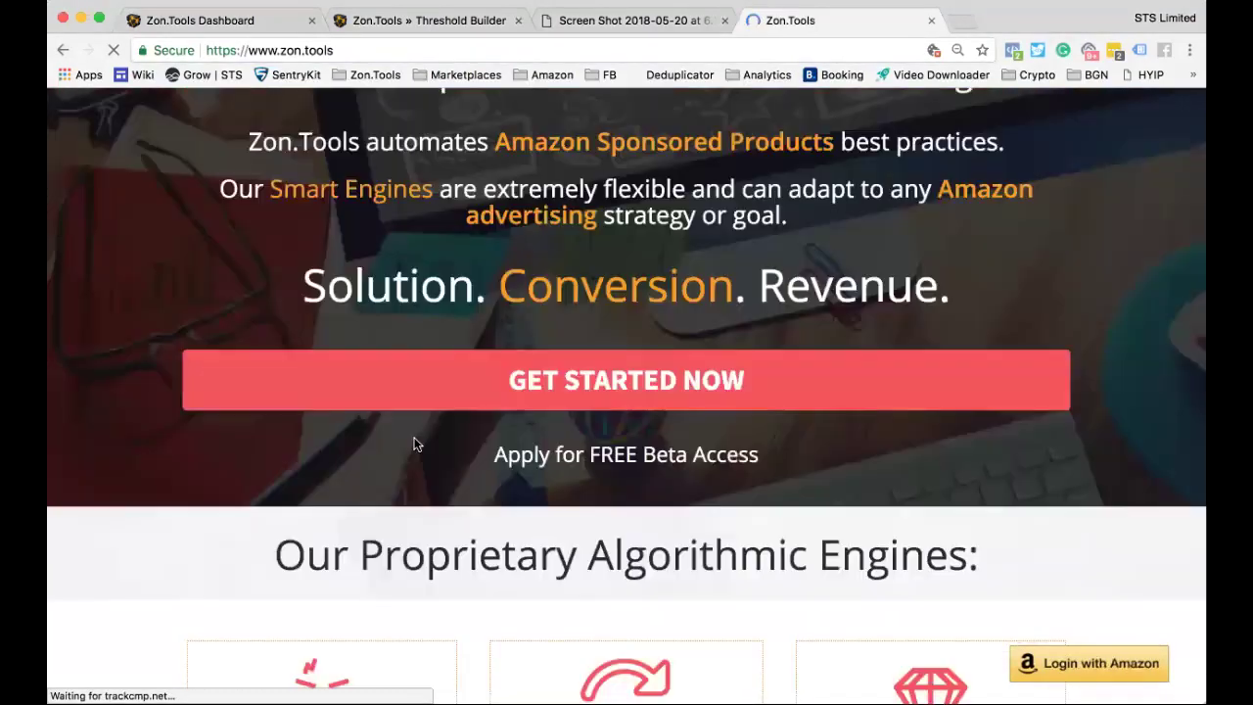
scroll(508, 552, up, 2)
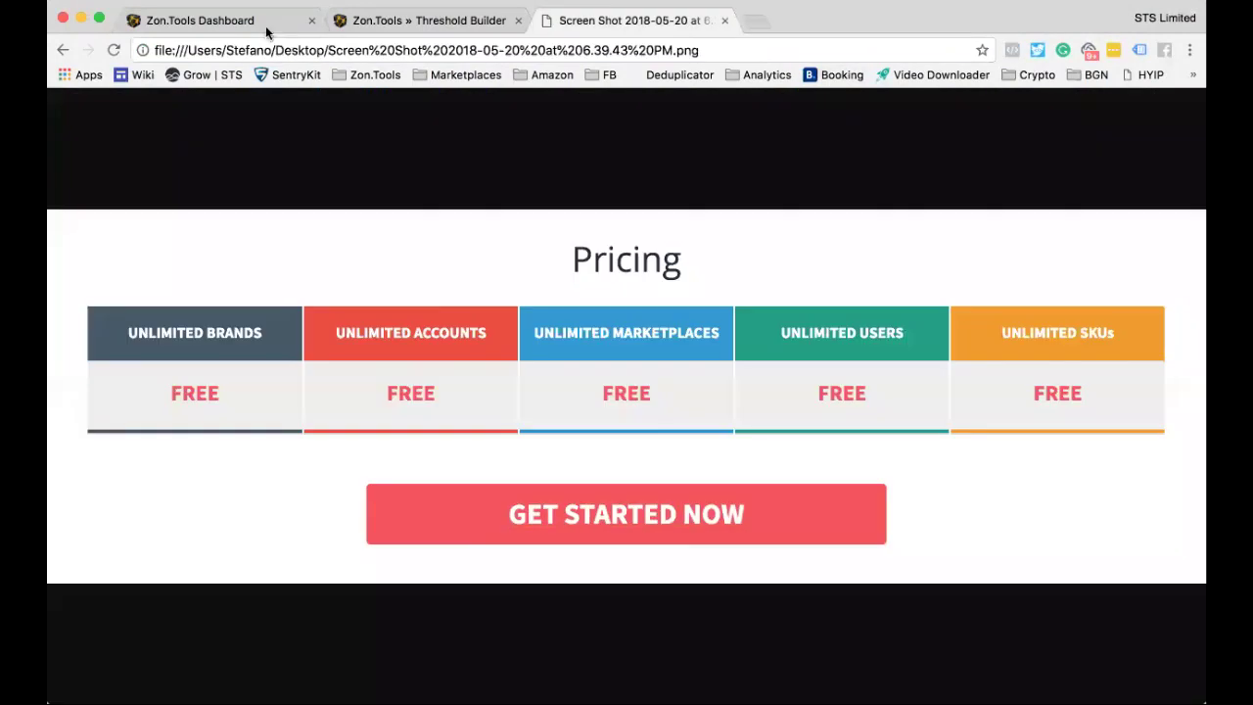
click(931, 20)
click(257, 21)
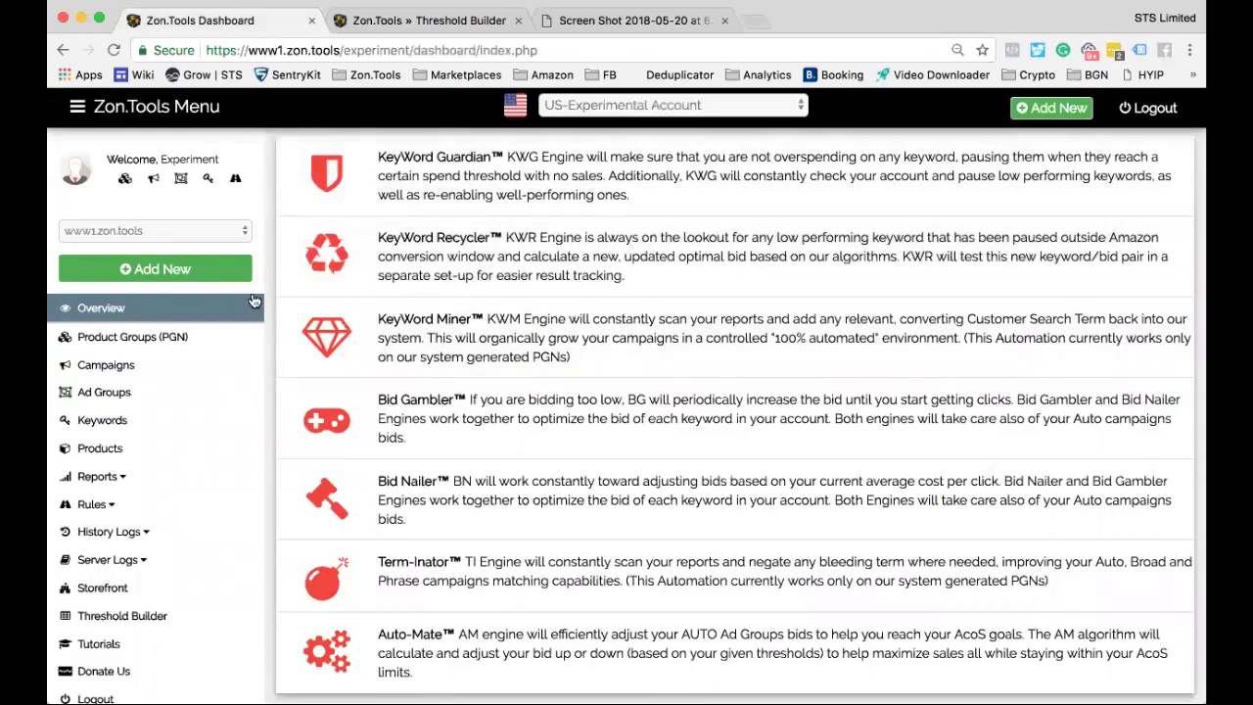
Review the KeyWord Guardian and KeyWord Recycler engine descriptions, highlighting the Guardian description and the Recycler name.
scroll(273, 201, down, 1)
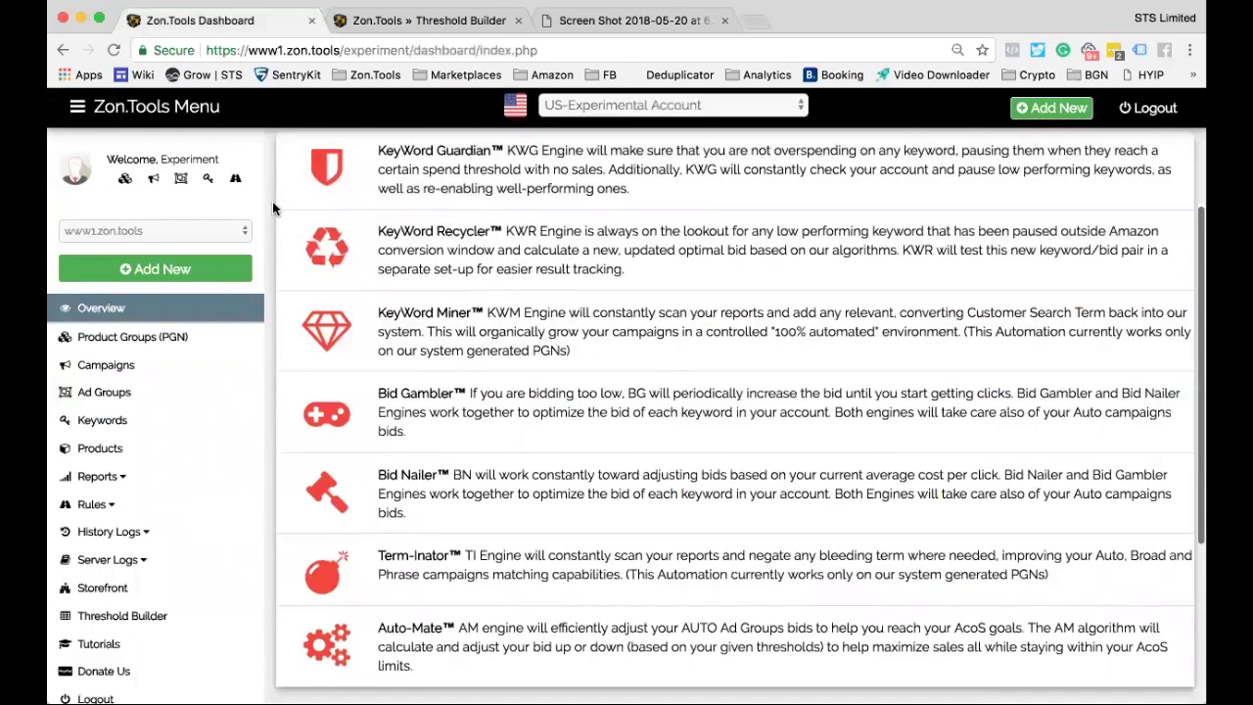
scroll(272, 201, up, 1)
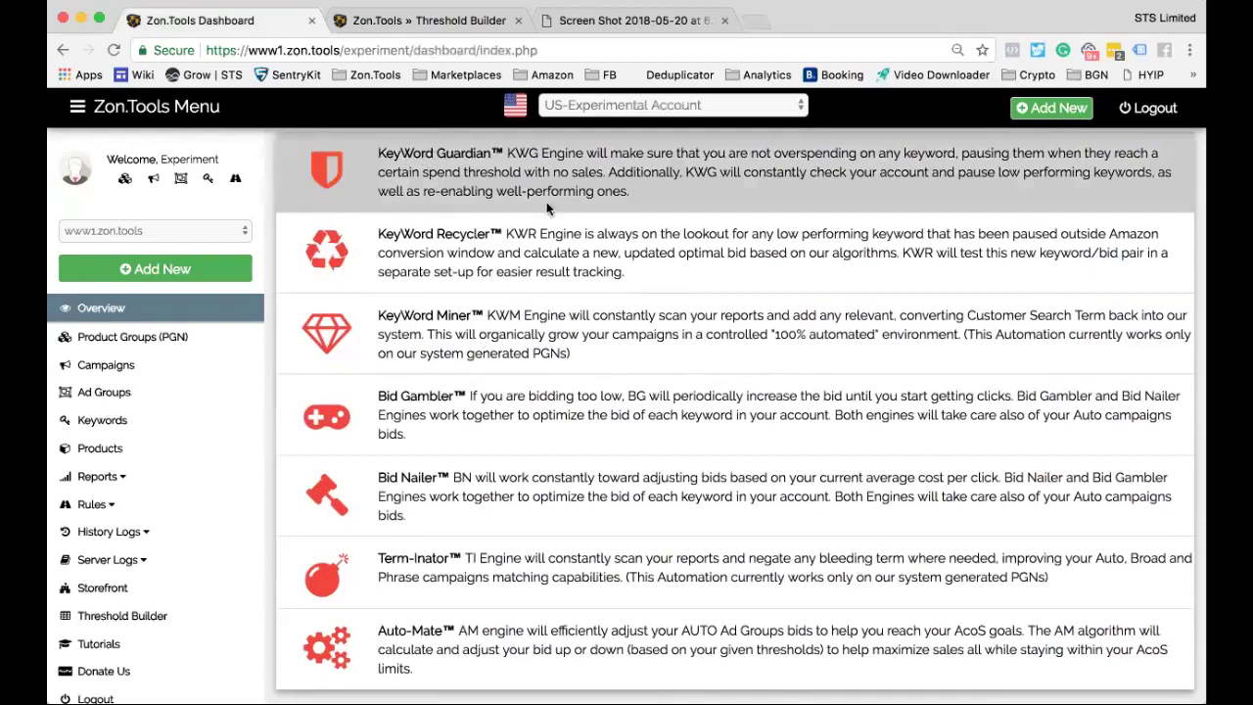
drag(505, 153, 634, 201)
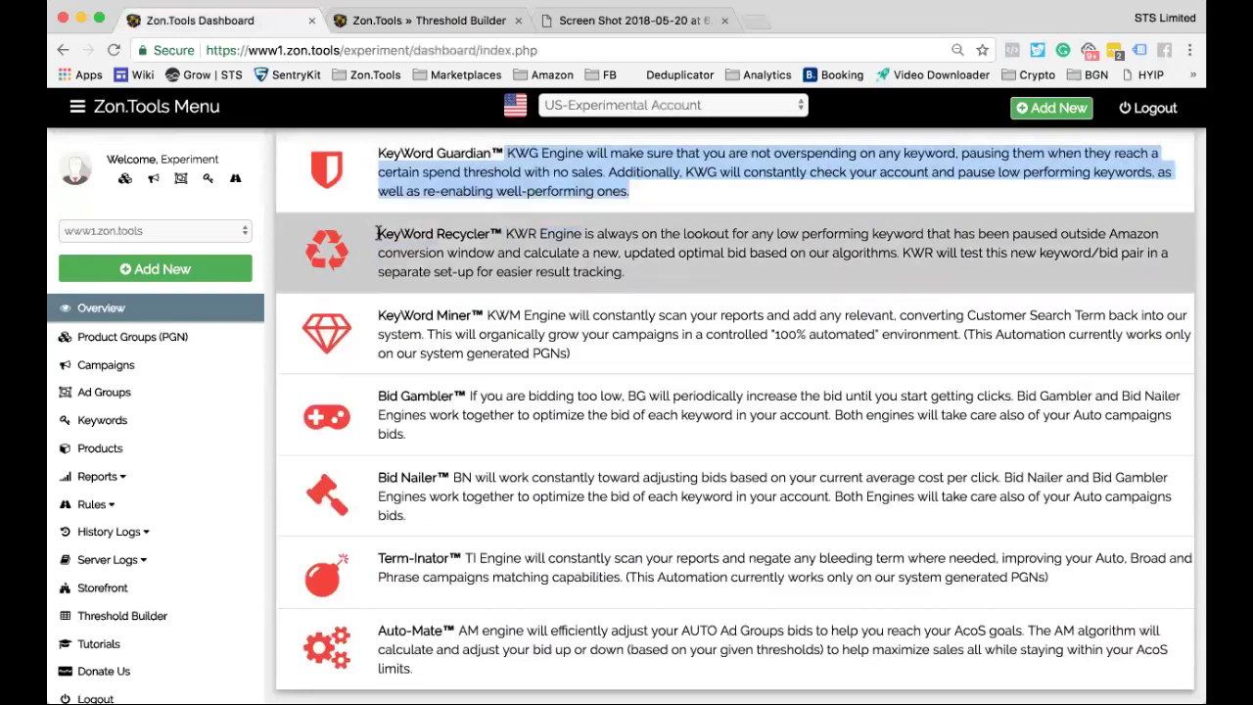
drag(377, 233, 490, 234)
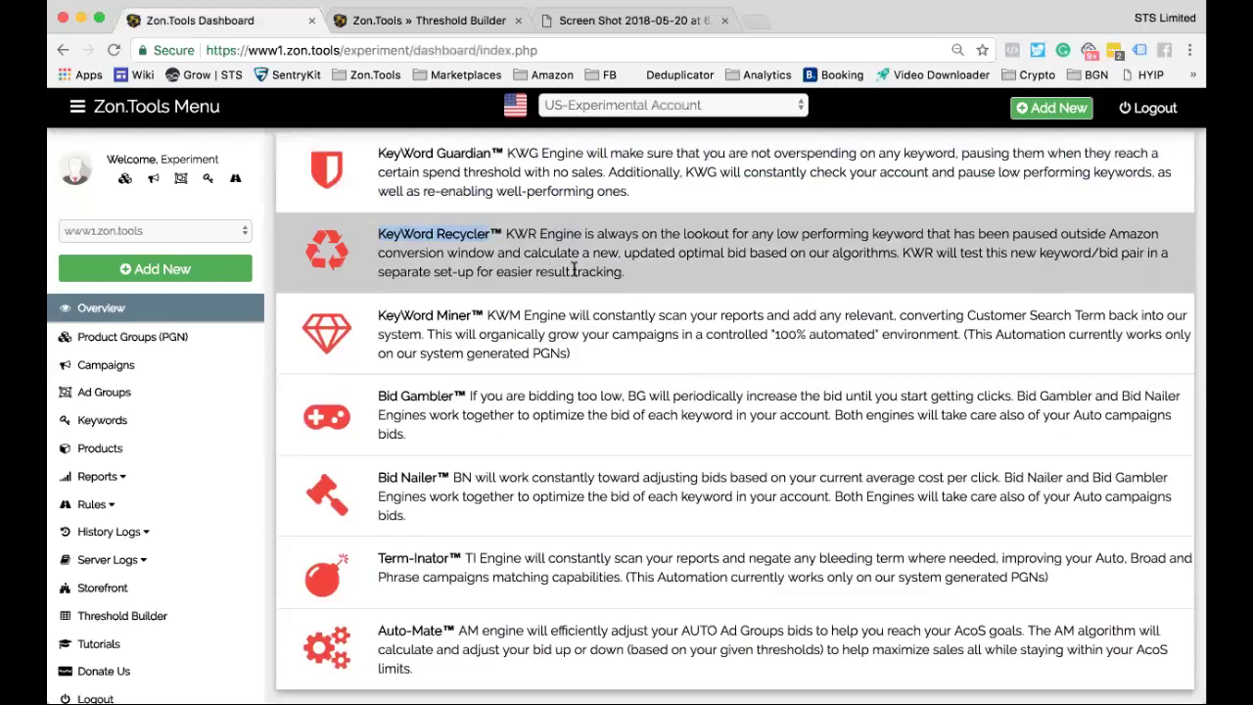
Review the KeyWord Miner engine description, highlighting its name and the note about system generated PGNs.
drag(377, 316, 473, 316)
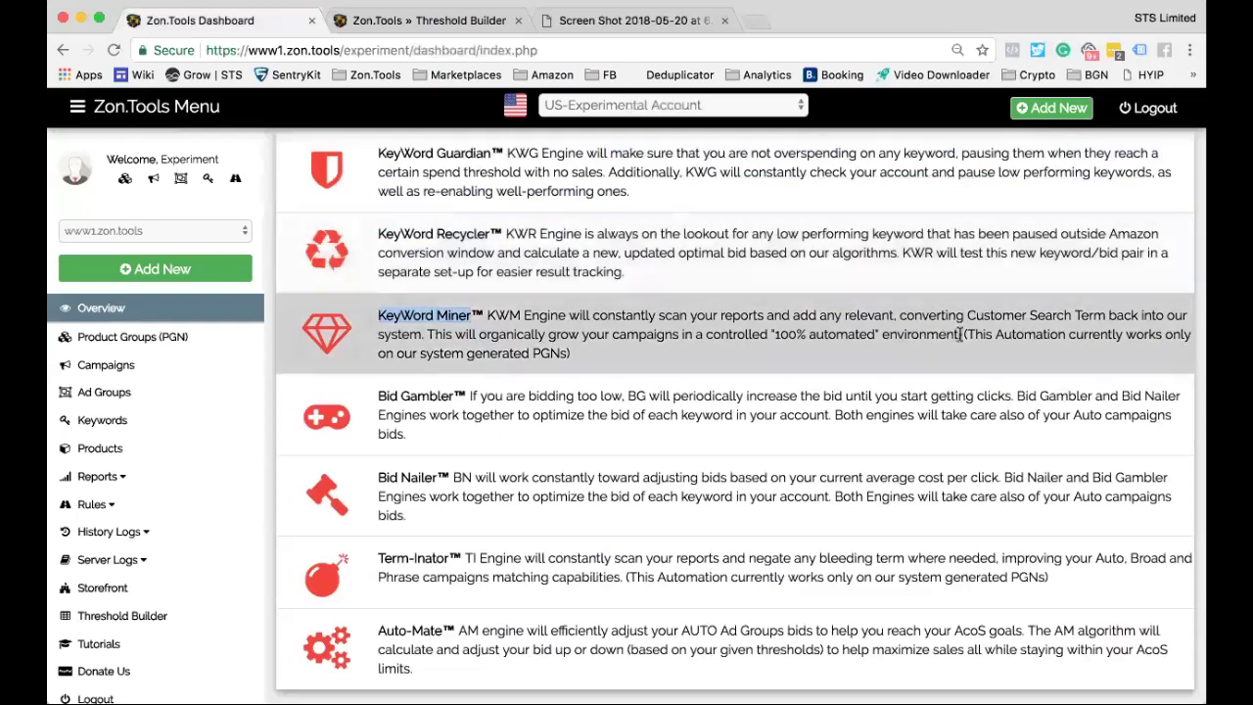
drag(966, 334, 568, 353)
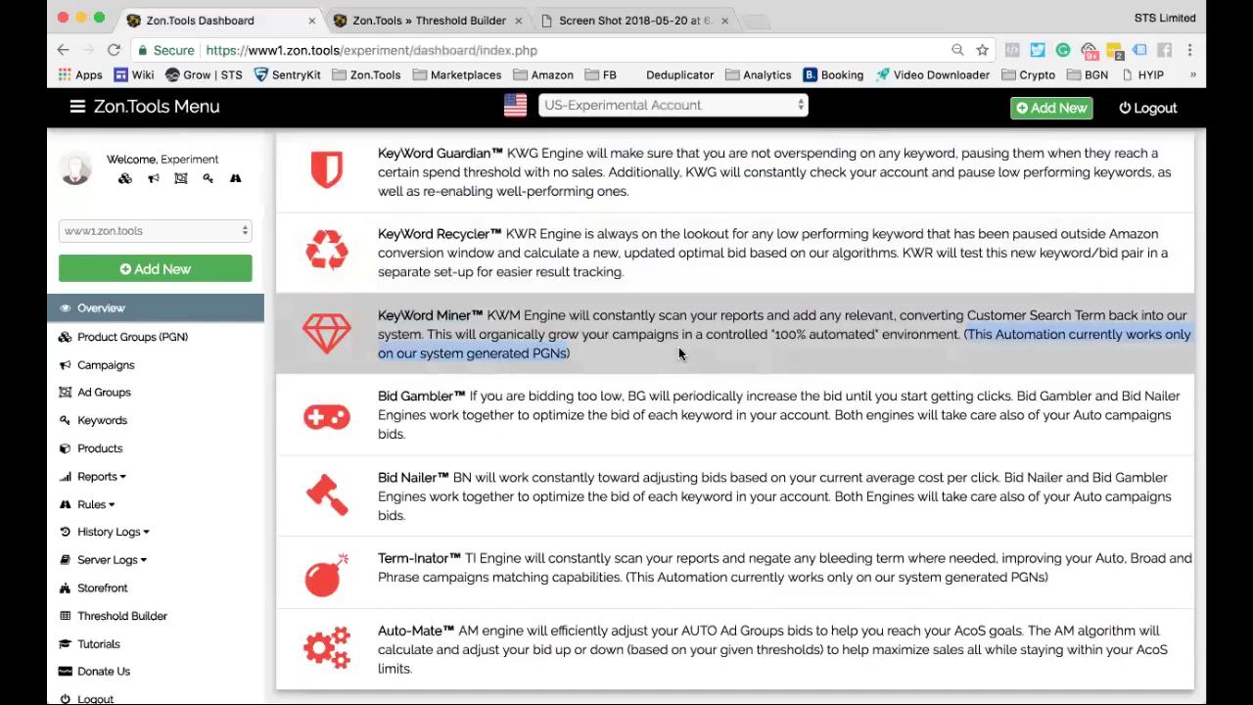
drag(378, 319, 568, 356)
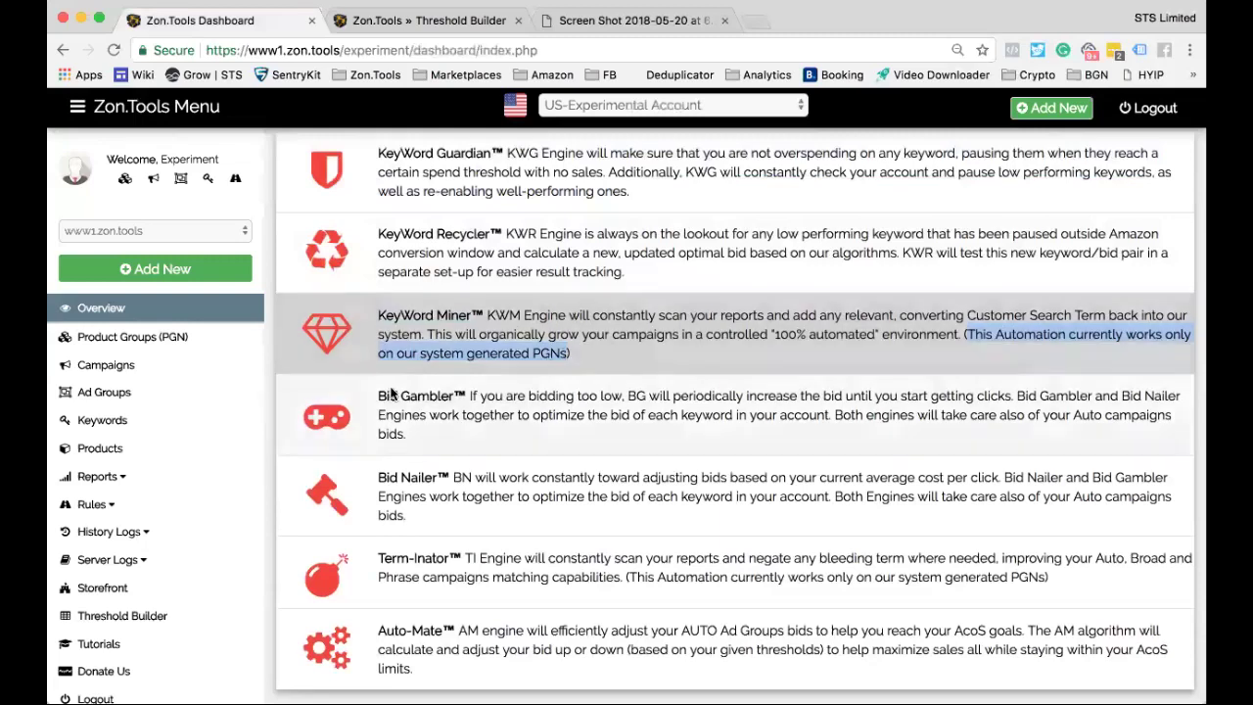
Review the Bid Gambler and Bid Nailer engine descriptions, highlighting the Bid Gambler name and the Bid Nailer text.
click(430, 396)
drag(431, 396, 456, 400)
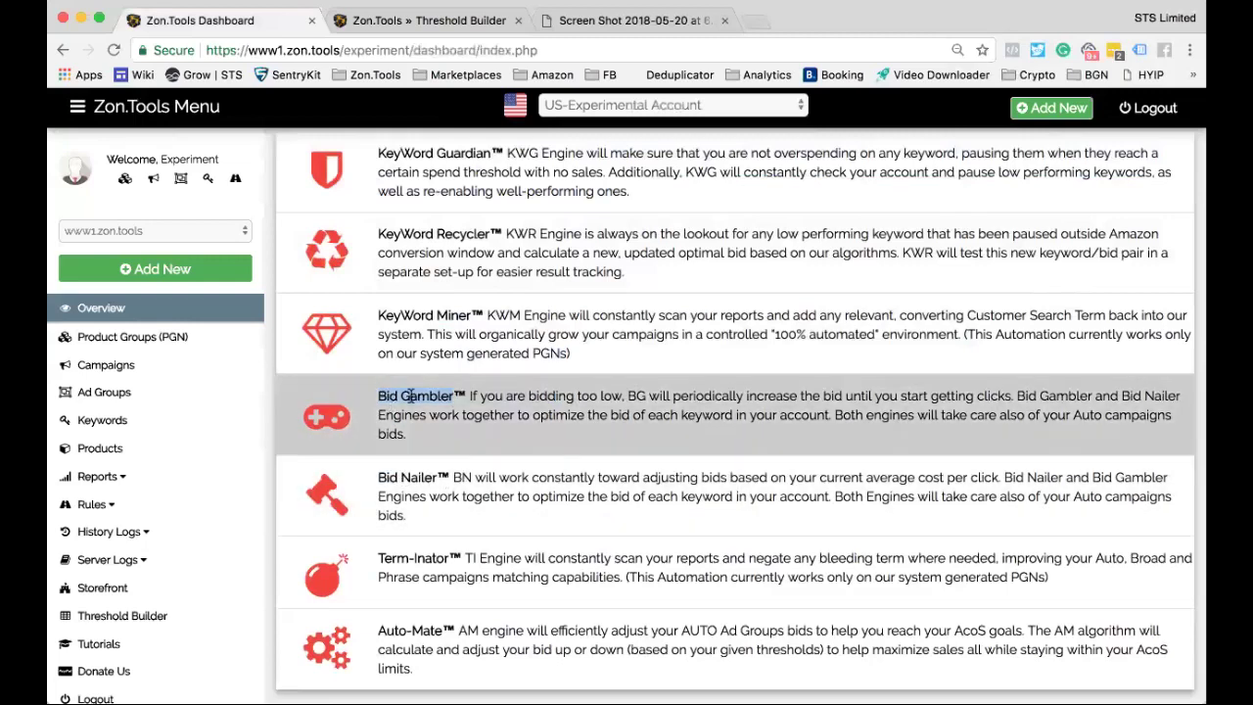
click(390, 477)
drag(391, 478, 419, 504)
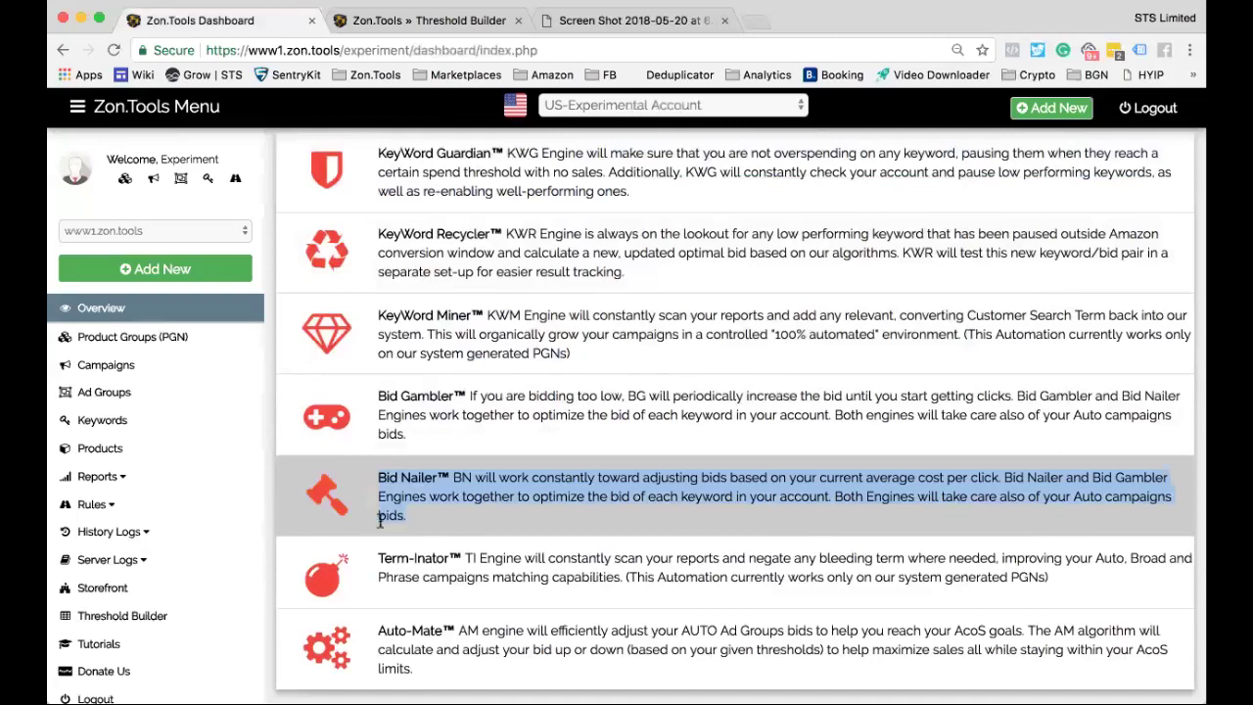
Compare the Term-Inator engine with KeyWord Miner, highlighting both names and Term-Inator's note about system generated PGNs.
scroll(372, 537, down, 1)
drag(376, 541, 452, 547)
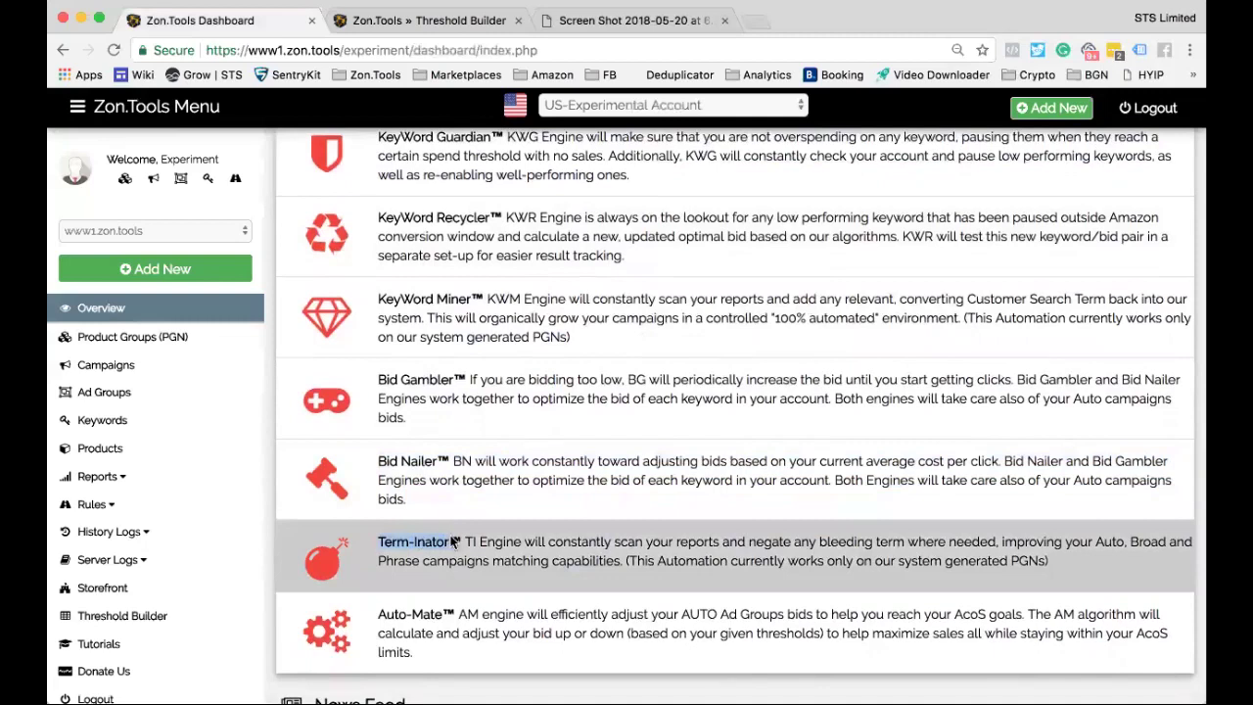
drag(379, 298, 471, 302)
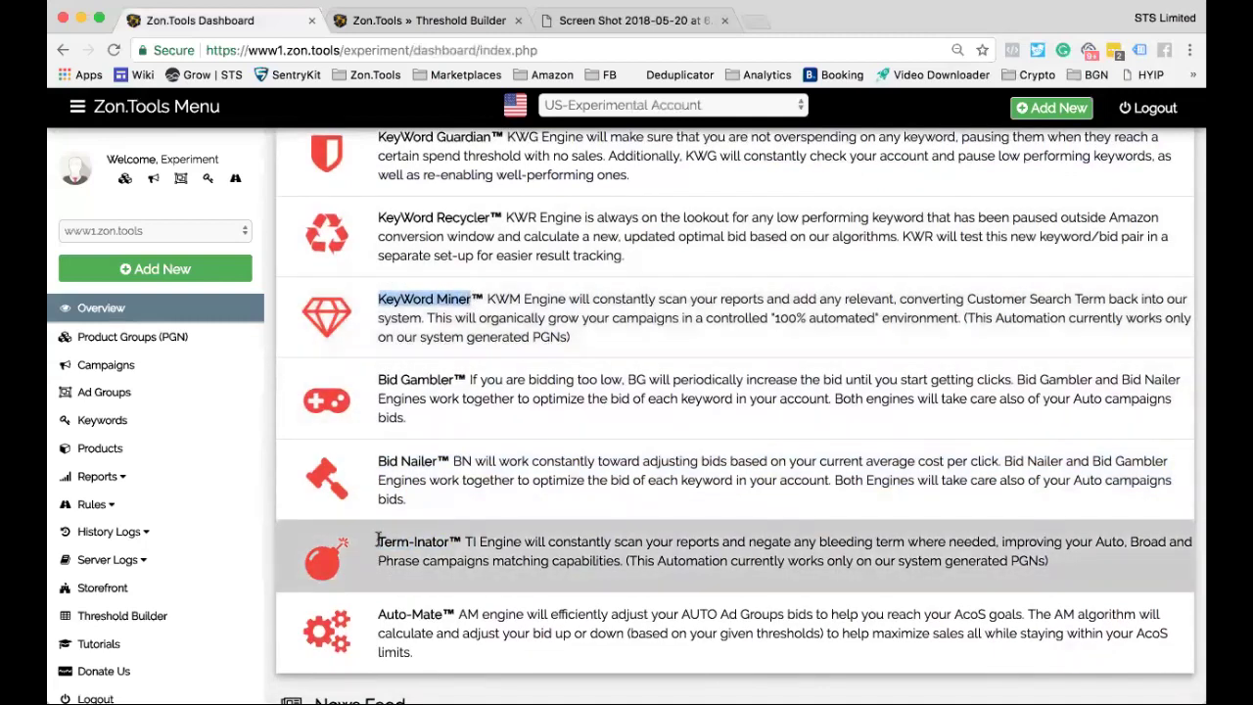
drag(378, 541, 449, 540)
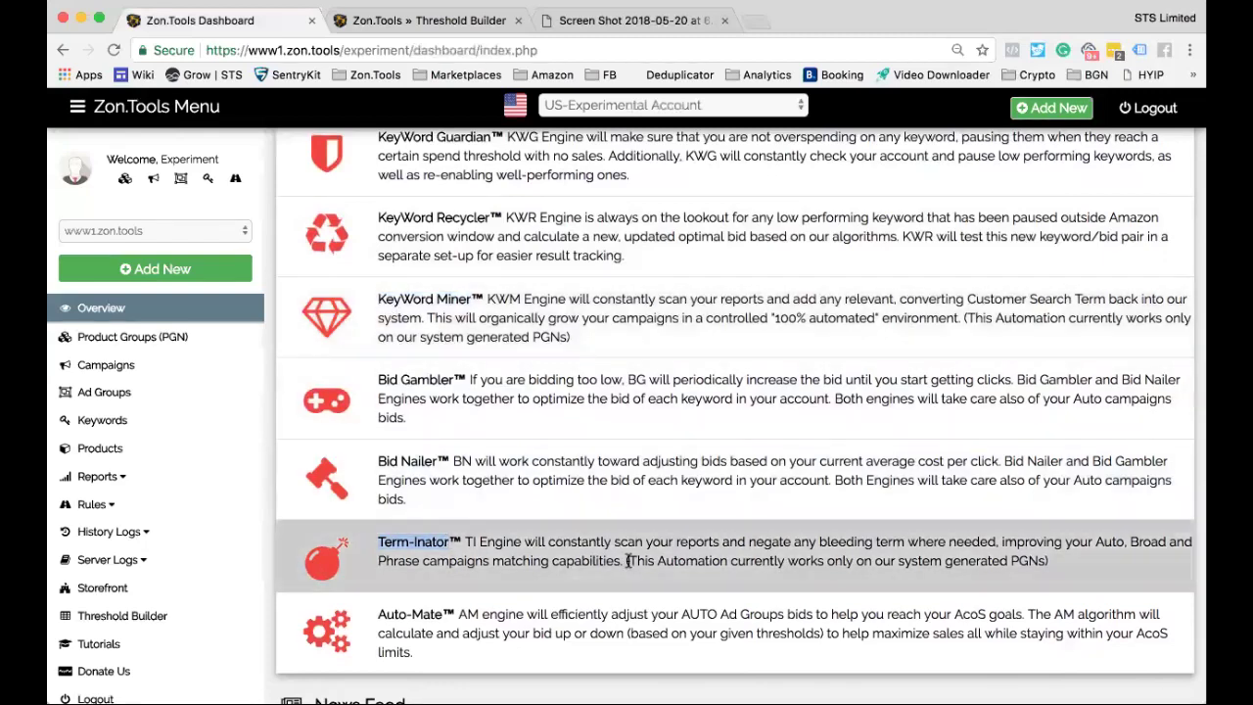
drag(628, 561, 1044, 563)
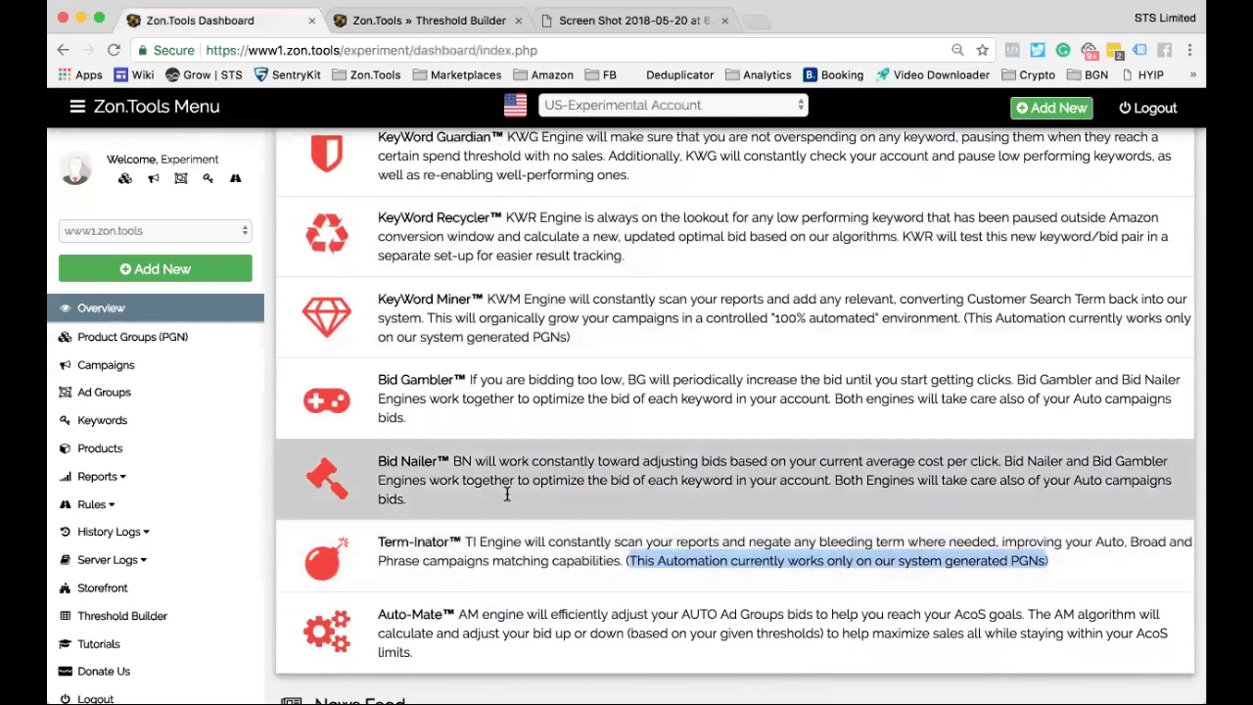
Highlight the Auto-Mate engine name and review its description along with the full list of engines.
scroll(508, 494, down, 2)
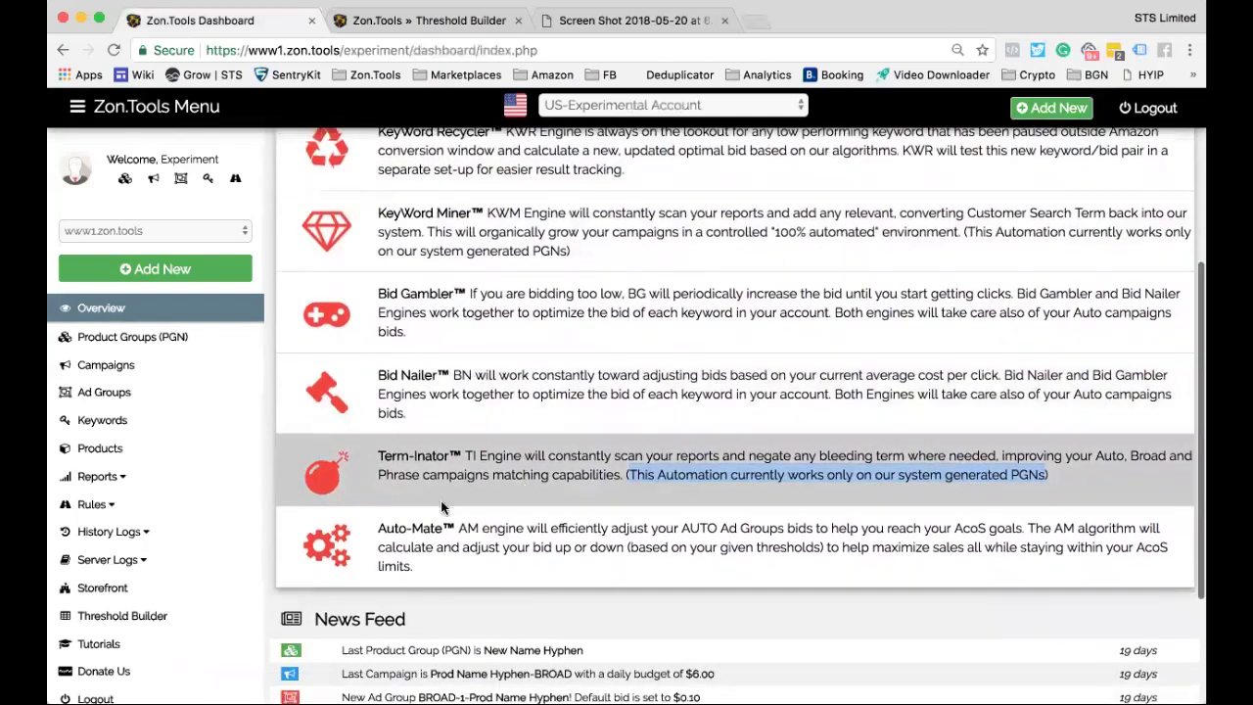
drag(378, 530, 439, 530)
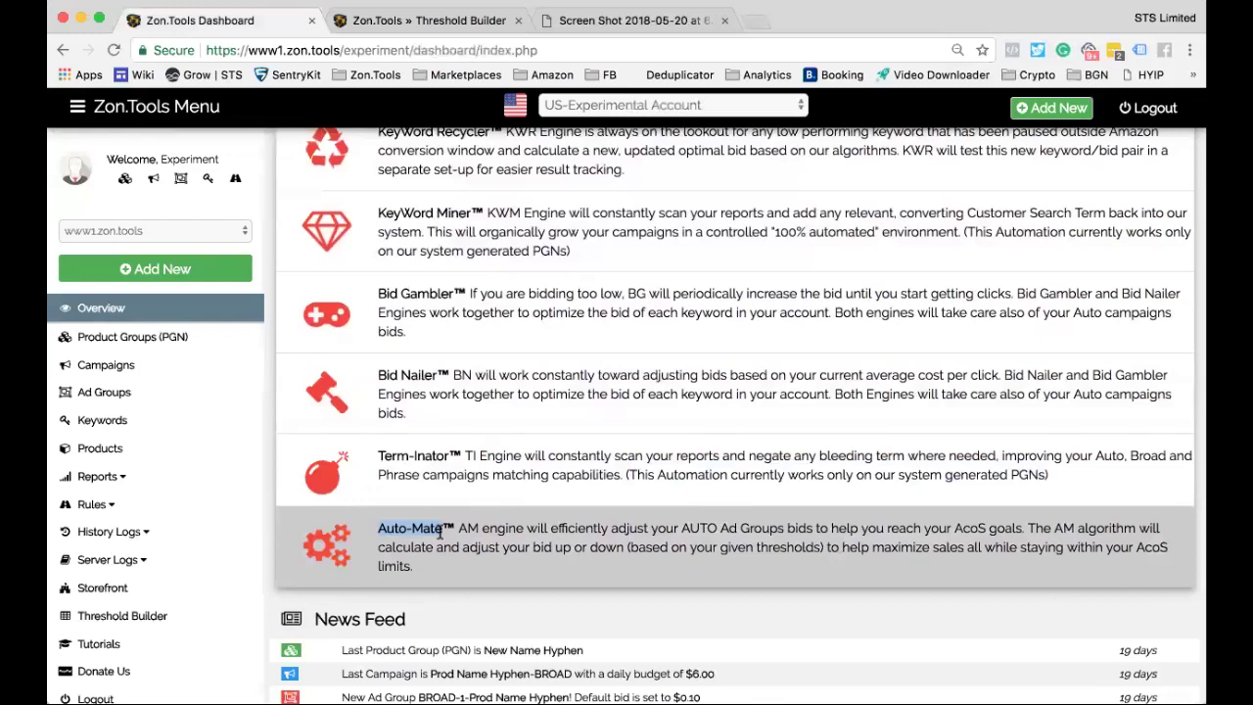
scroll(440, 534, up, 3)
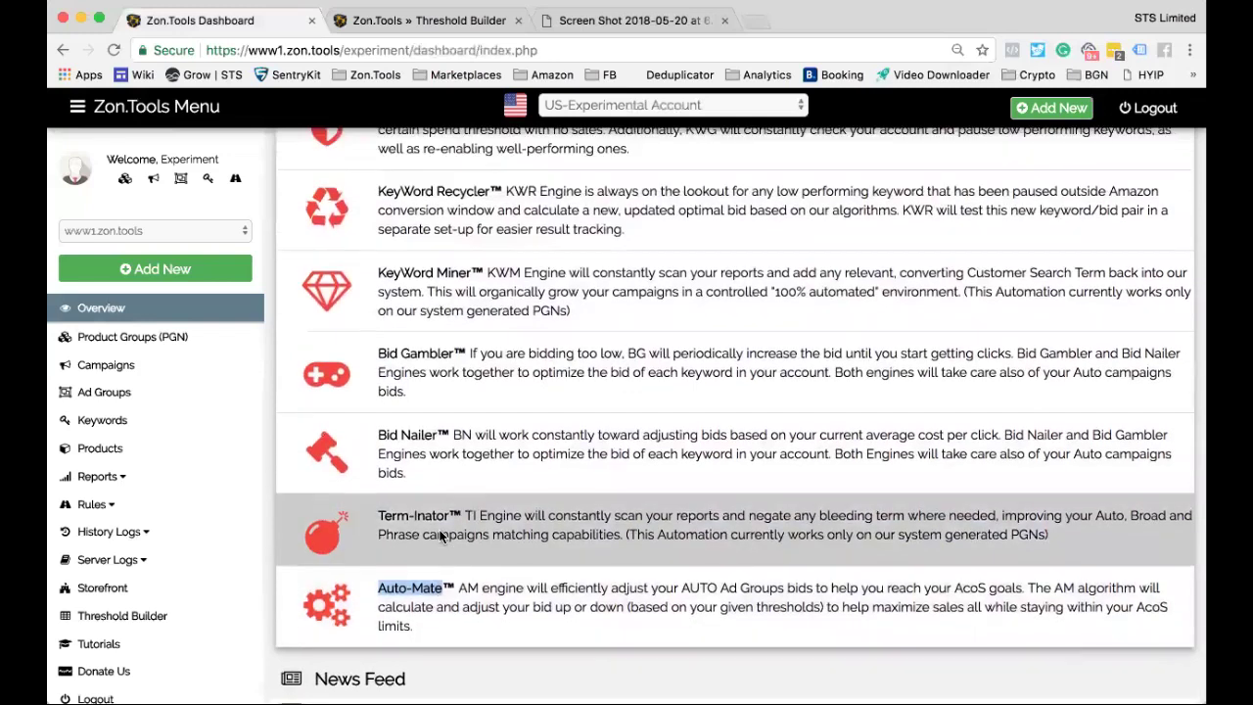
scroll(440, 534, down, 1)
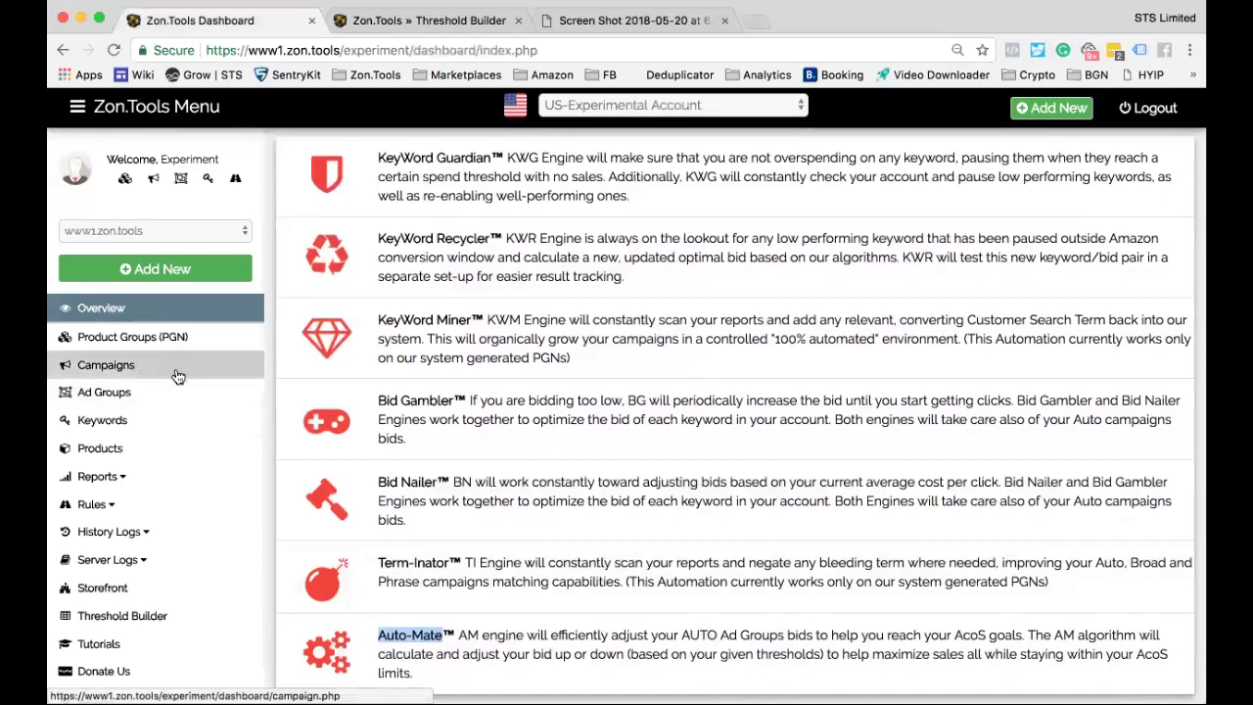
Open the campaigns list, look through it, and filter it by the Enabled state.
click(125, 366)
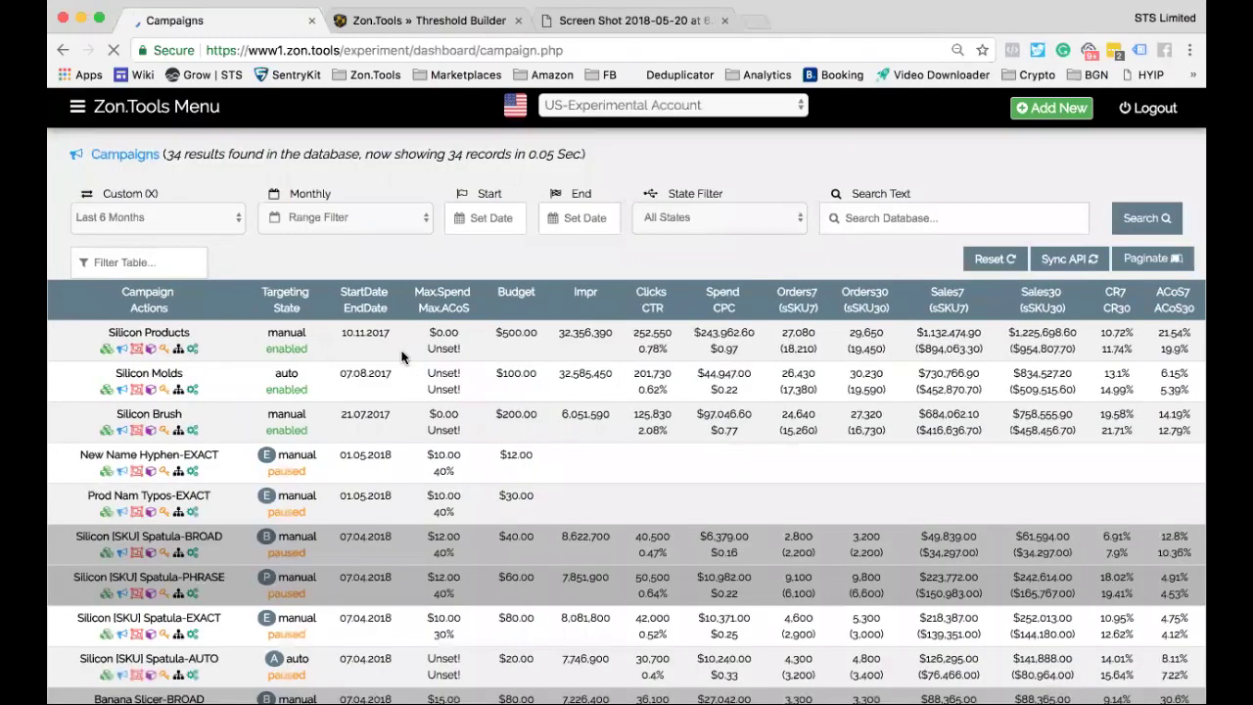
scroll(470, 470, down, 3)
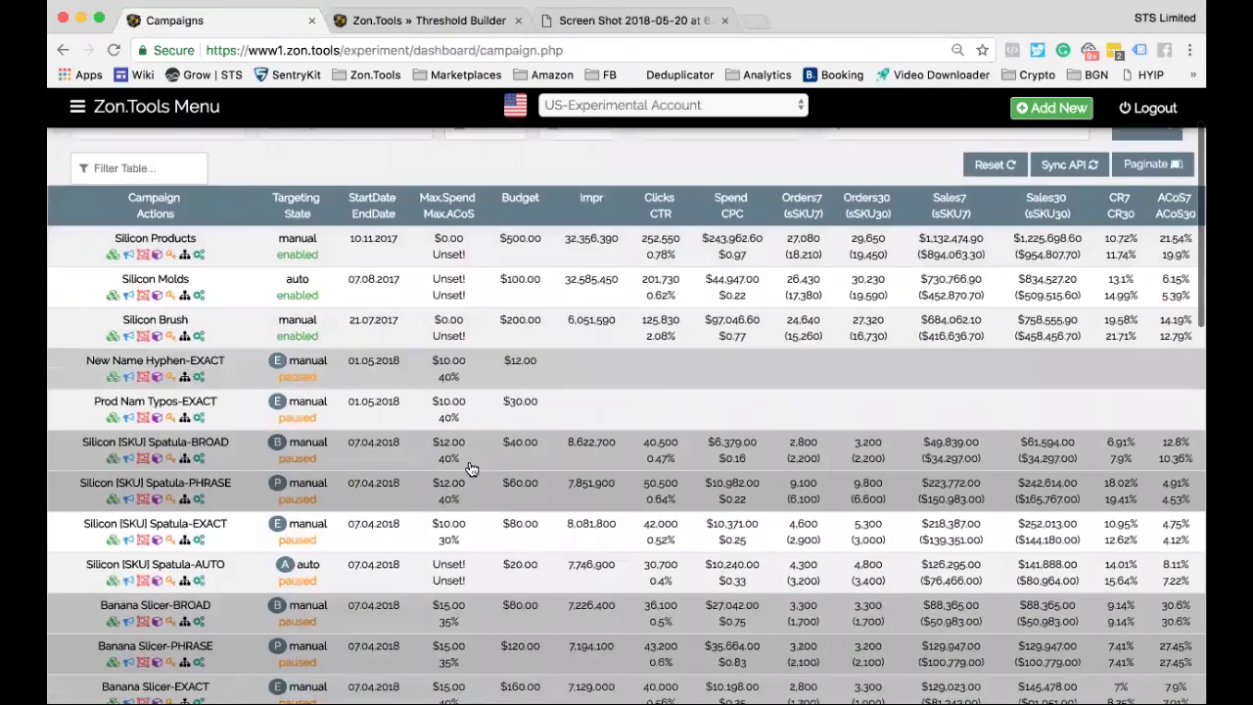
scroll(470, 469, down, 5)
scroll(470, 467, up, 10)
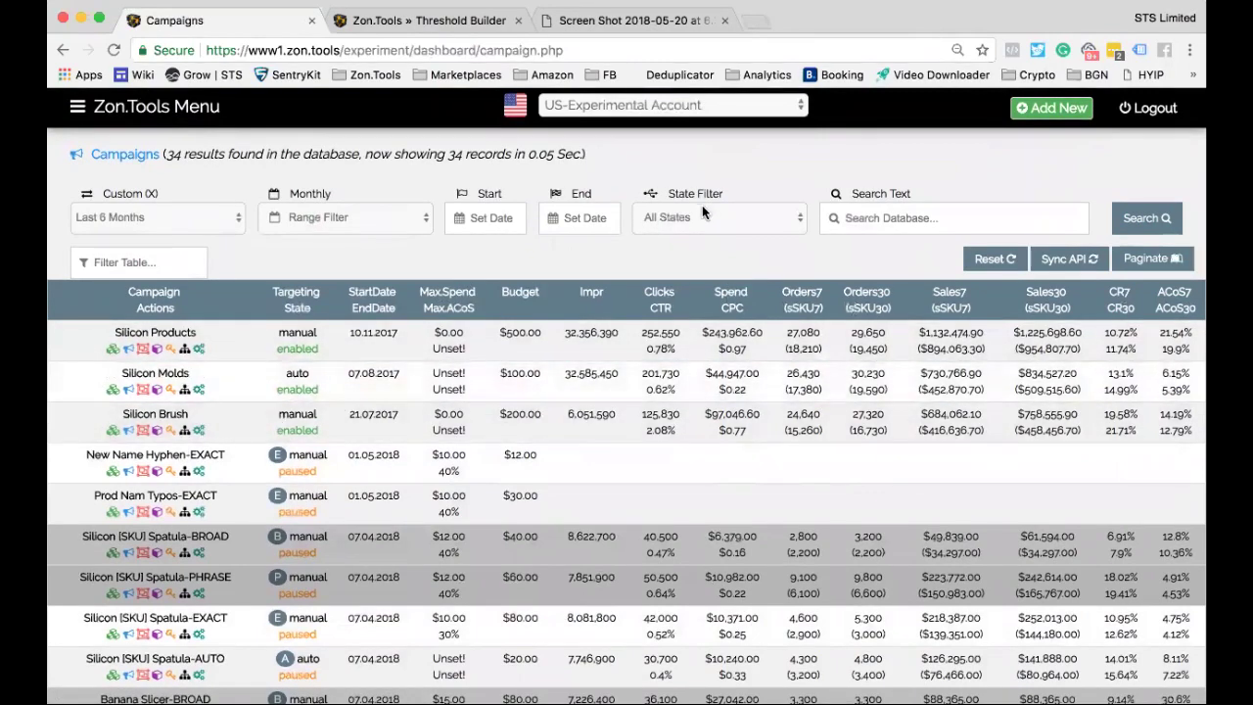
click(704, 210)
click(720, 230)
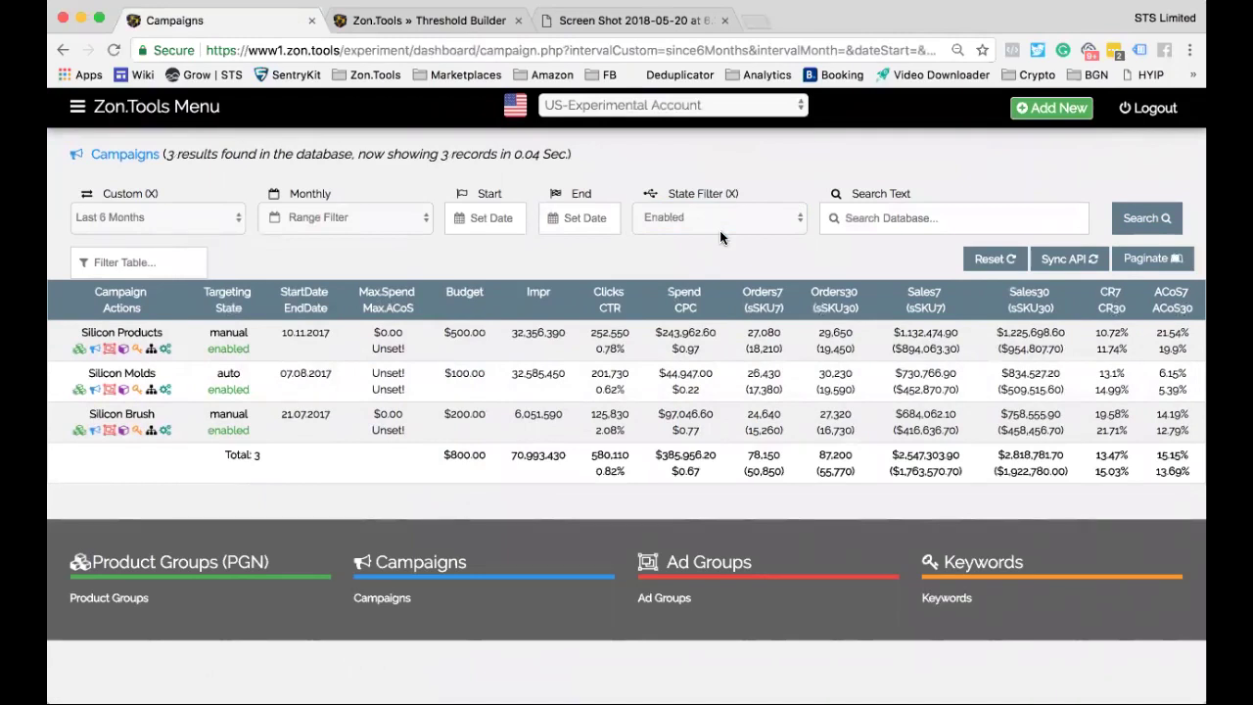
Set the start date of the campaign report to 2017-12-01.
click(492, 215)
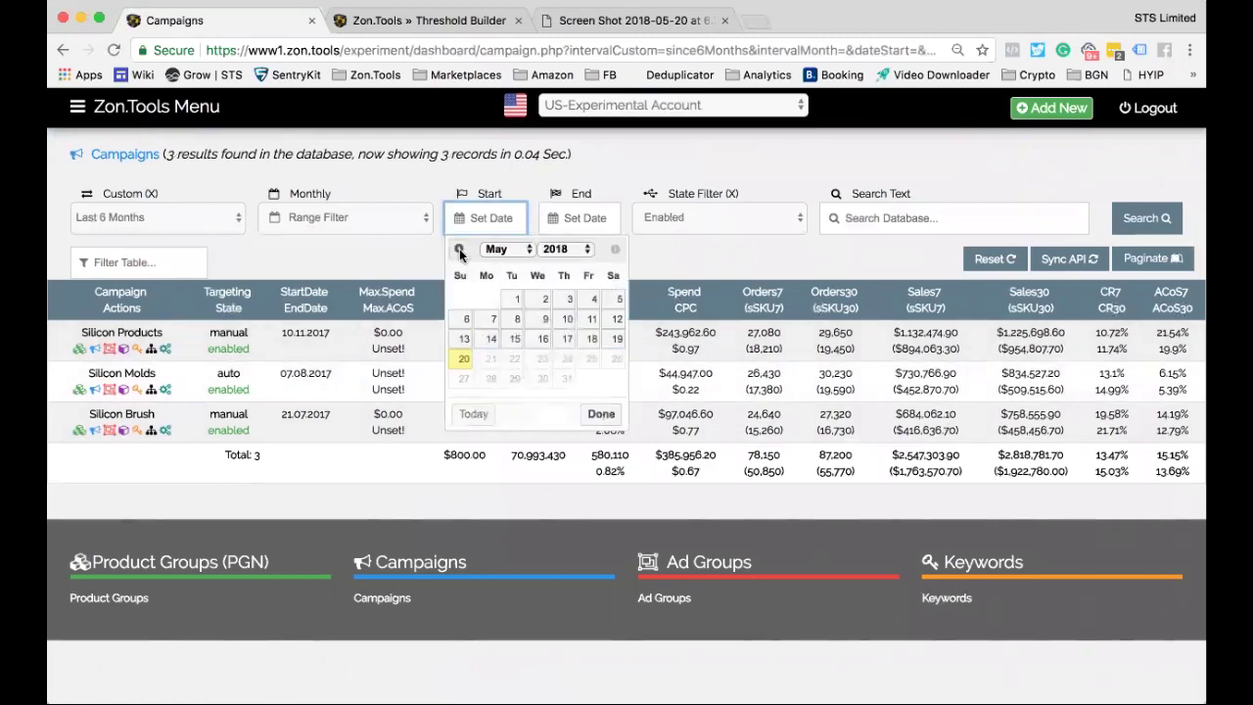
click(459, 250)
click(459, 250)
click(459, 250)
click(459, 251)
click(459, 250)
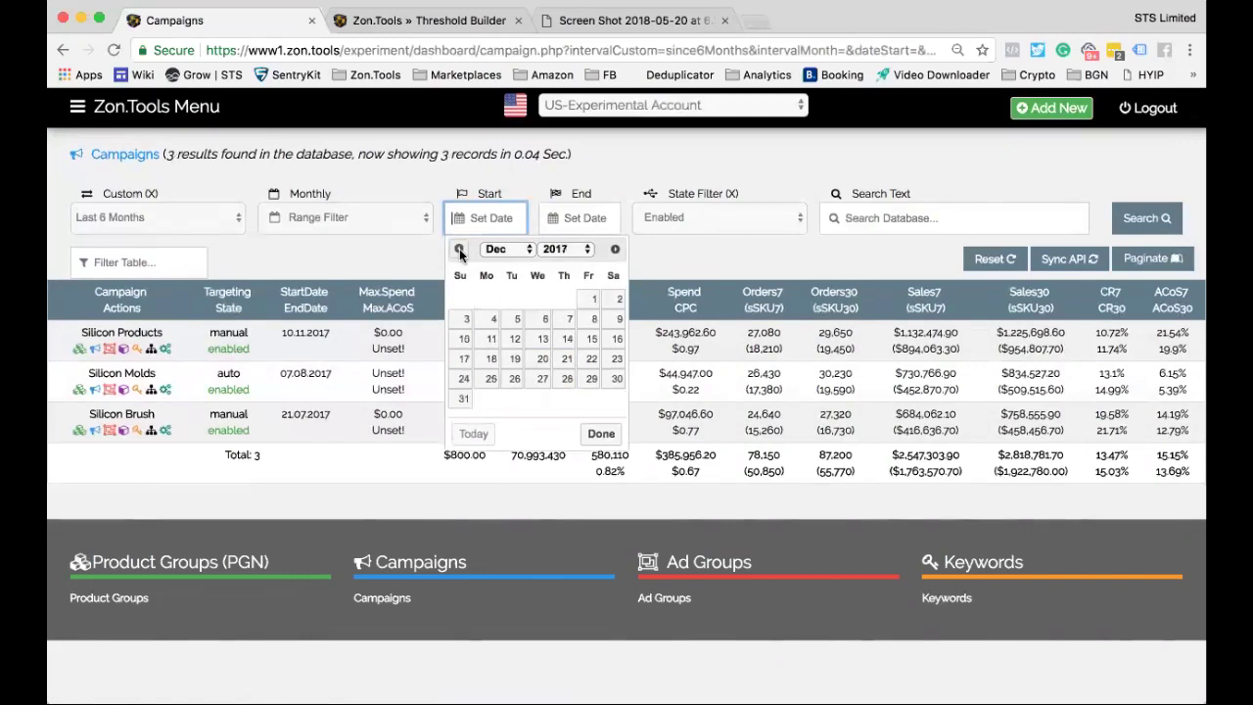
click(592, 301)
Set the end date of the campaign report to 2017-12-31 and run the search.
click(574, 219)
click(552, 251)
click(553, 251)
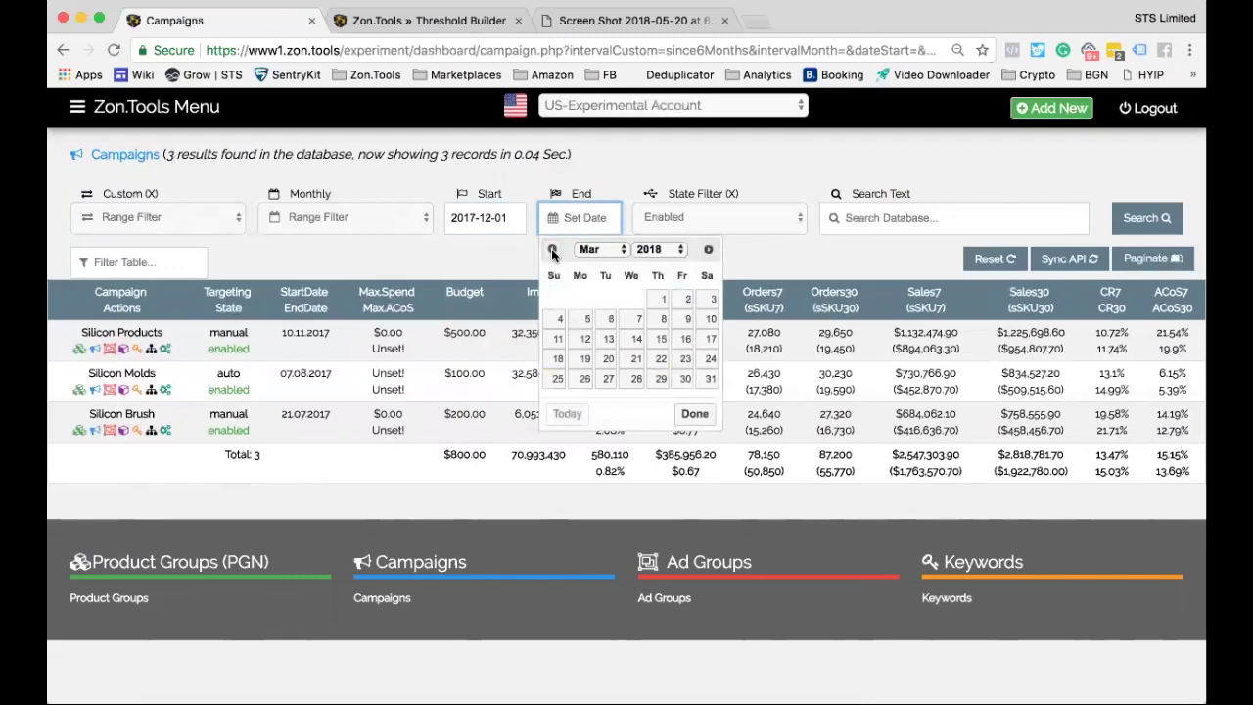
click(552, 251)
click(553, 251)
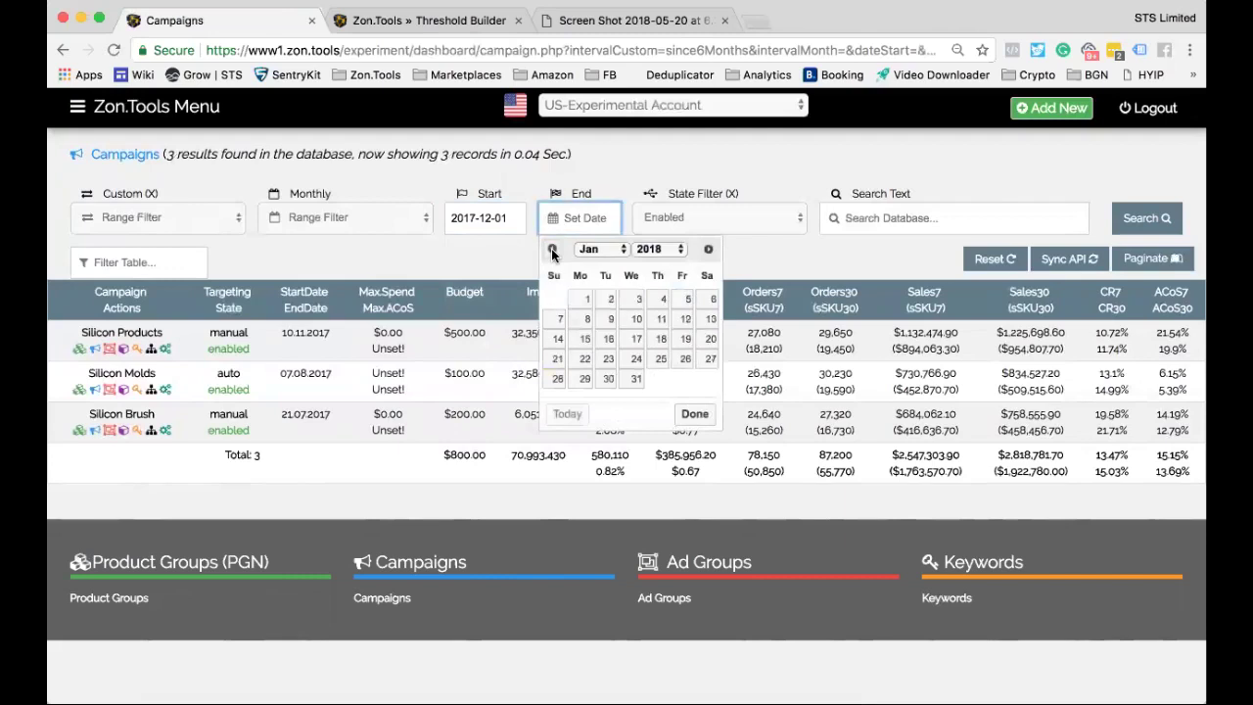
click(552, 251)
click(555, 395)
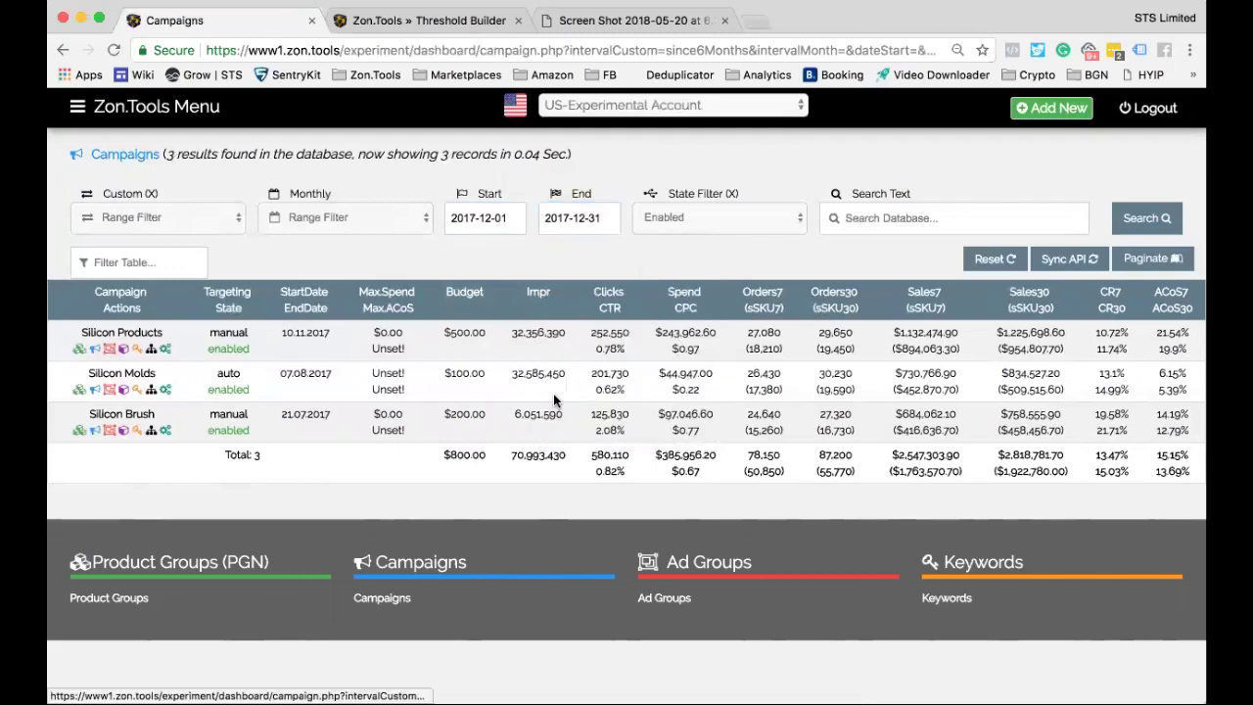
click(1155, 220)
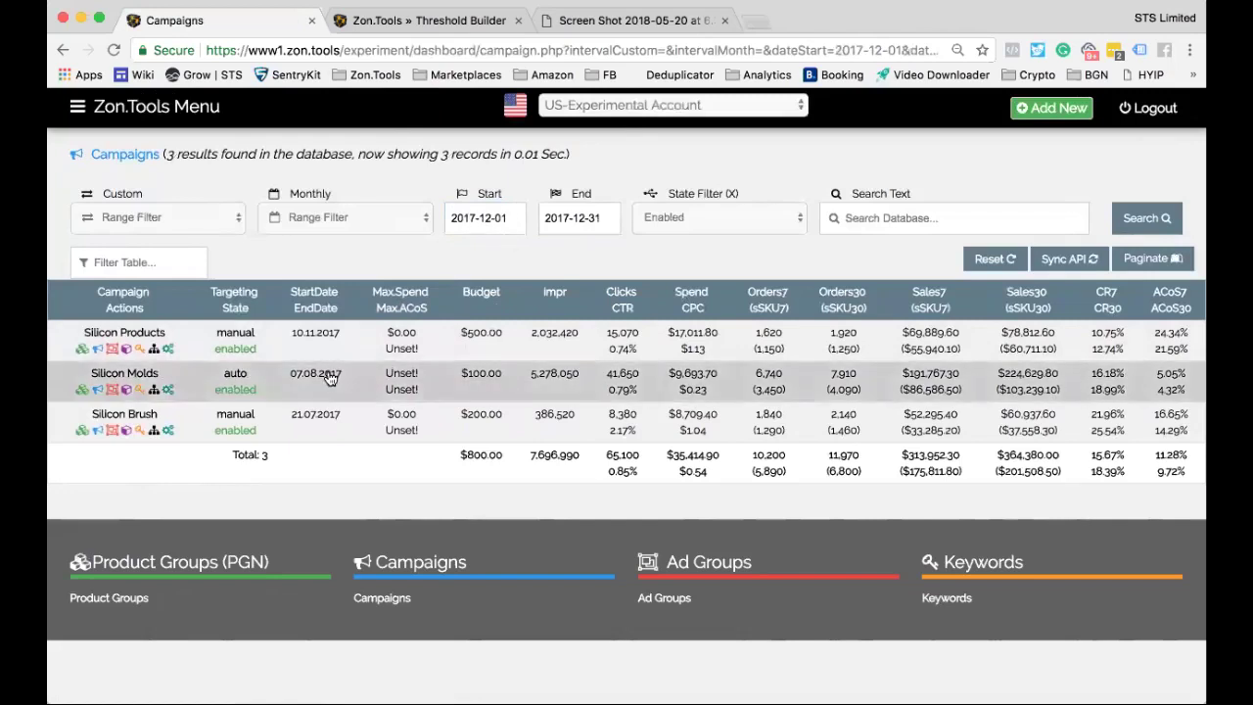
Open the keywords of the Silicon Products campaign in a new browser tab and view that list.
click(235, 292)
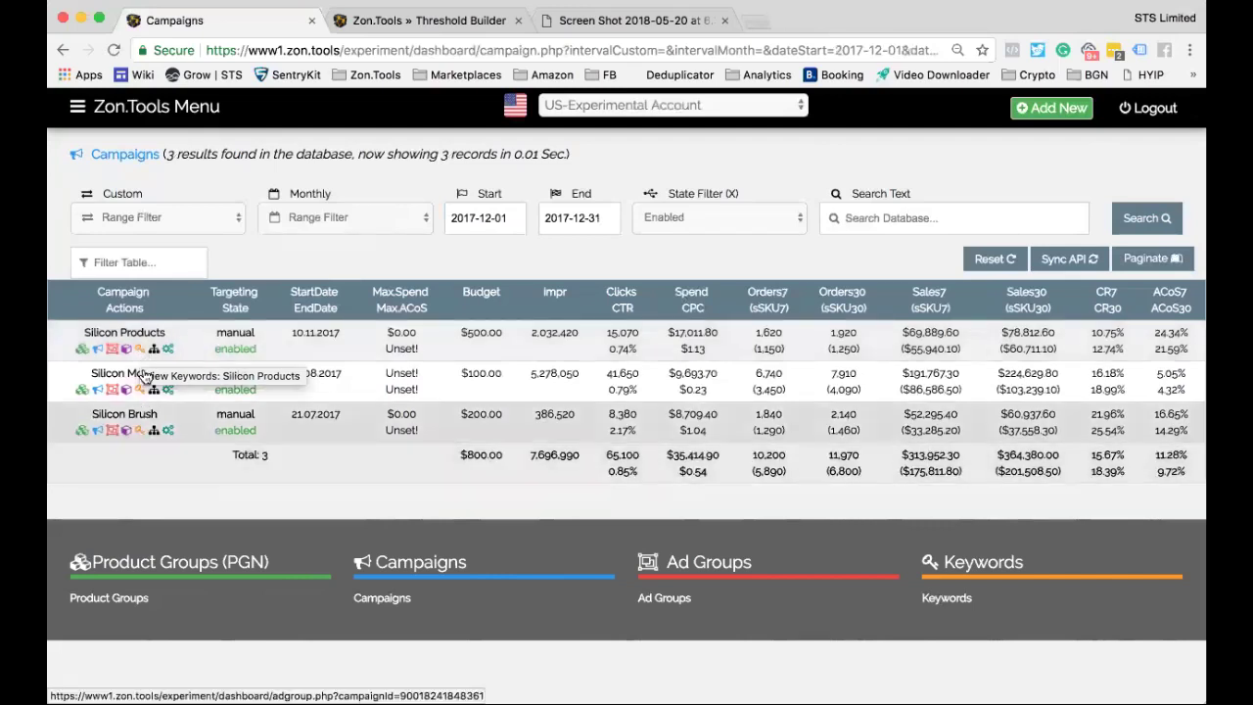
right_click(138, 344)
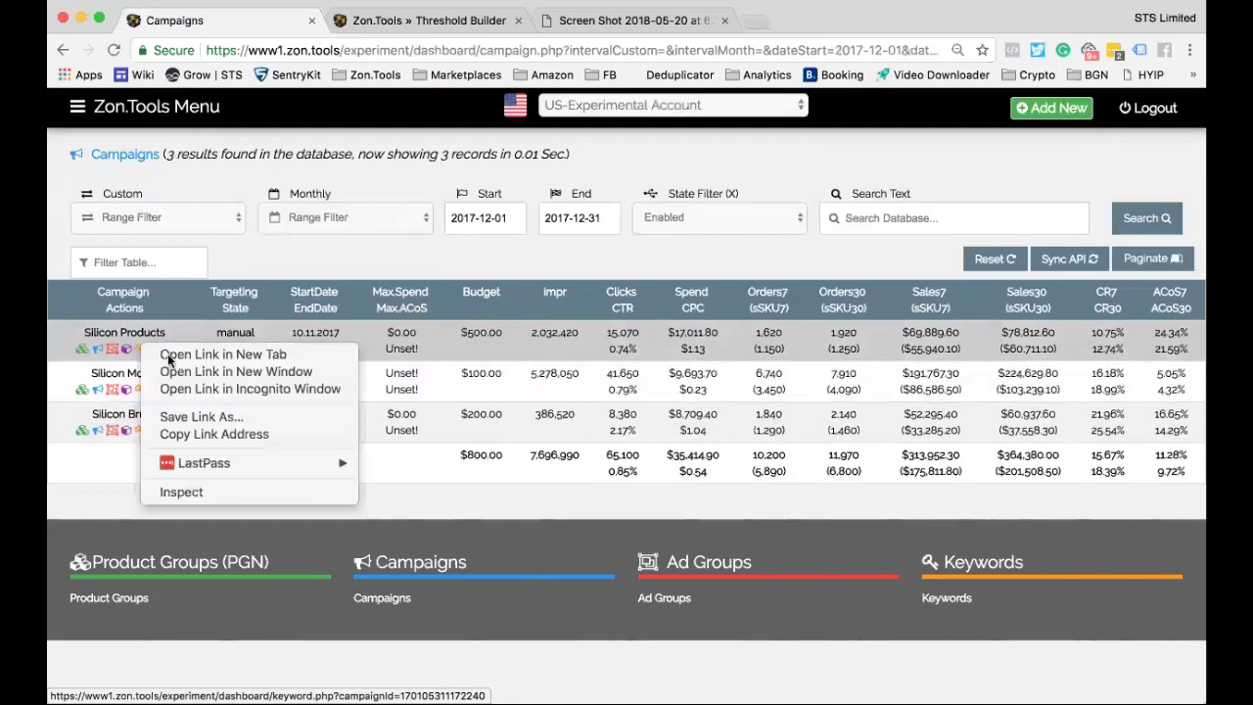
click(169, 360)
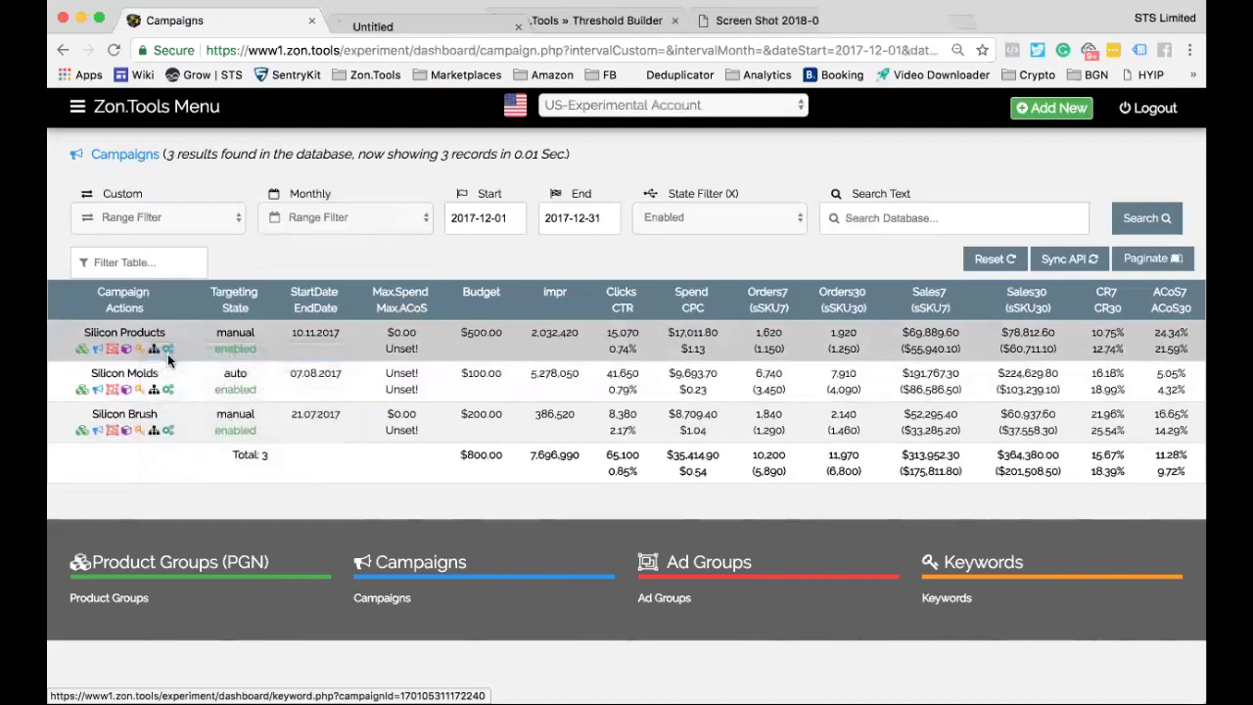
click(459, 23)
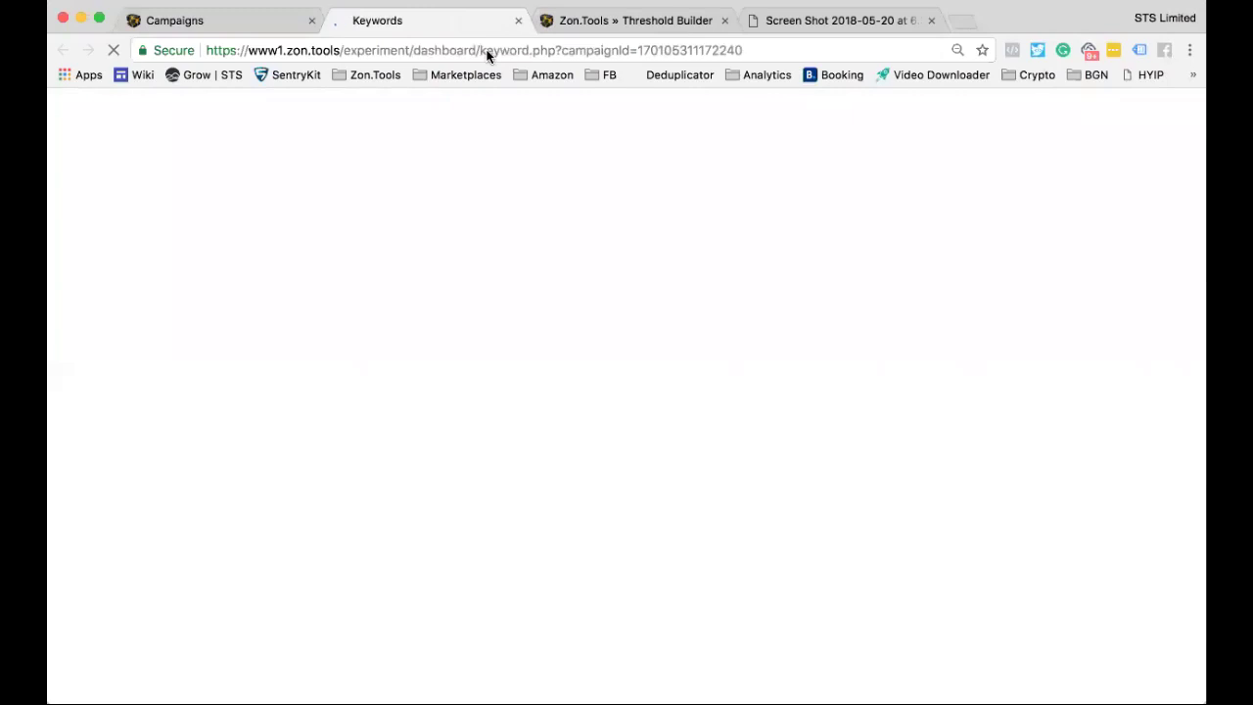
scroll(490, 367, down, 1)
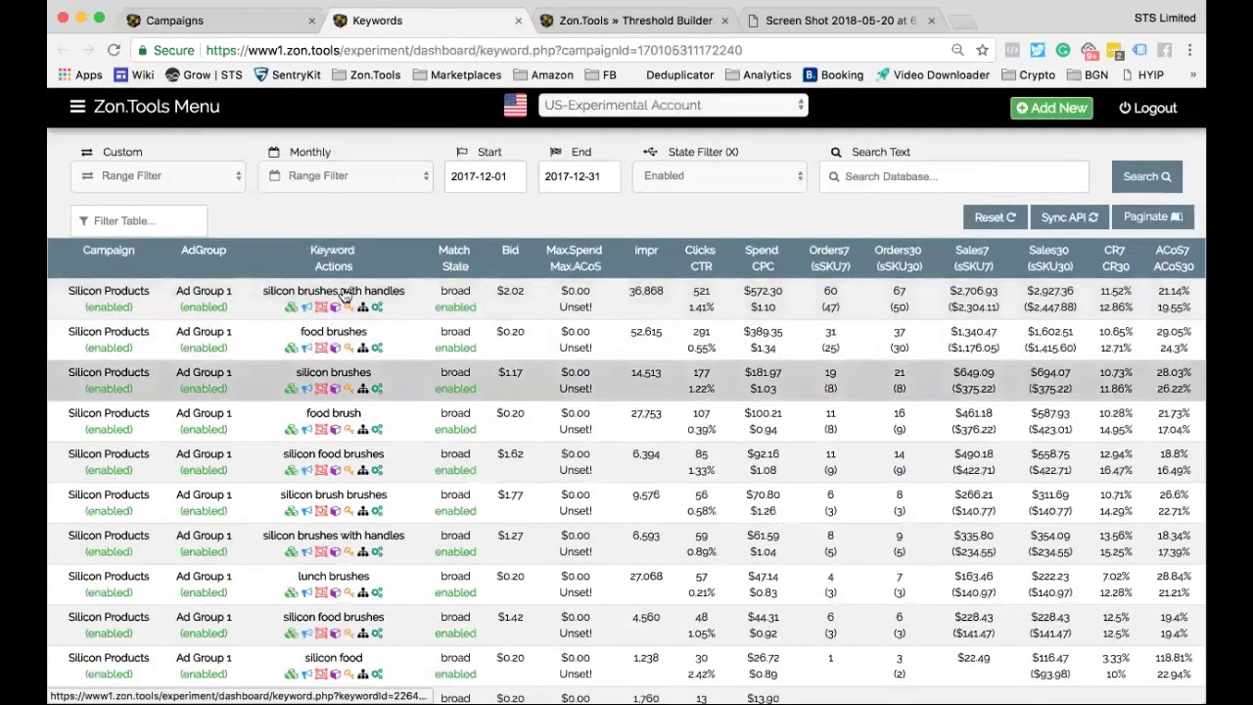
Look through the December 2017 results of the Silicon Products keywords.
scroll(333, 294, down, 5)
scroll(233, 221, up, 3)
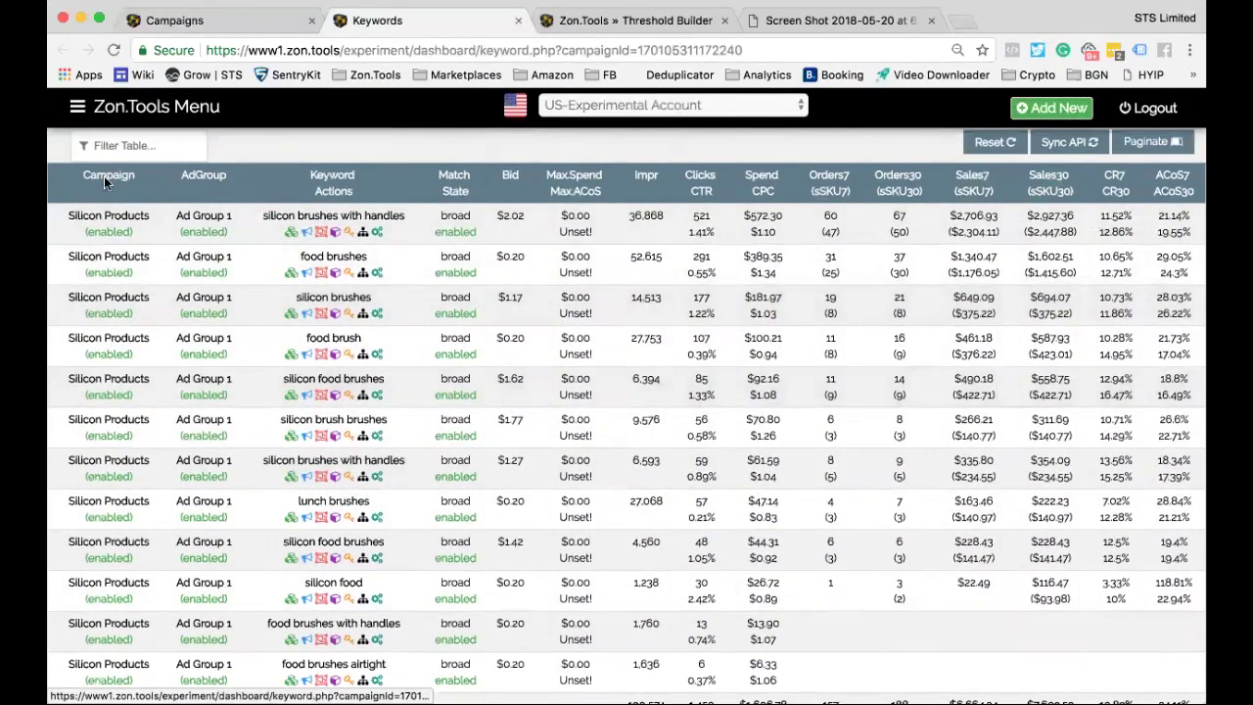
scroll(445, 411, up, 1)
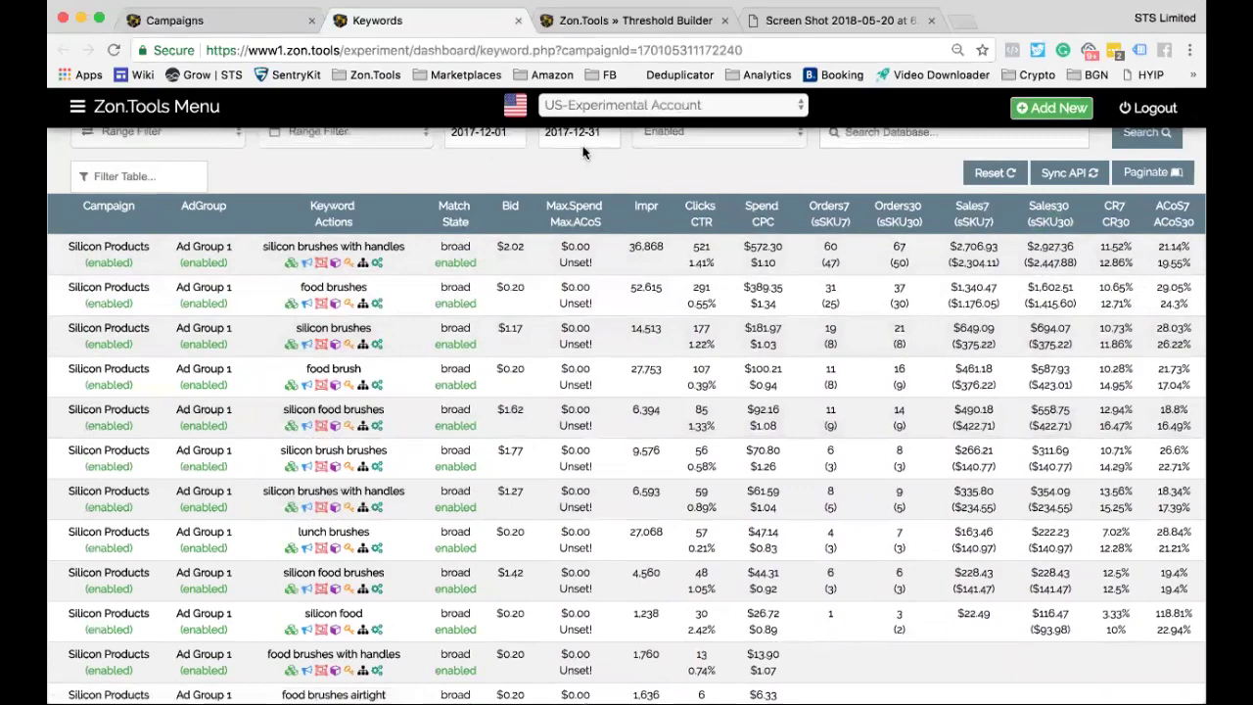
scroll(666, 172, up, 2)
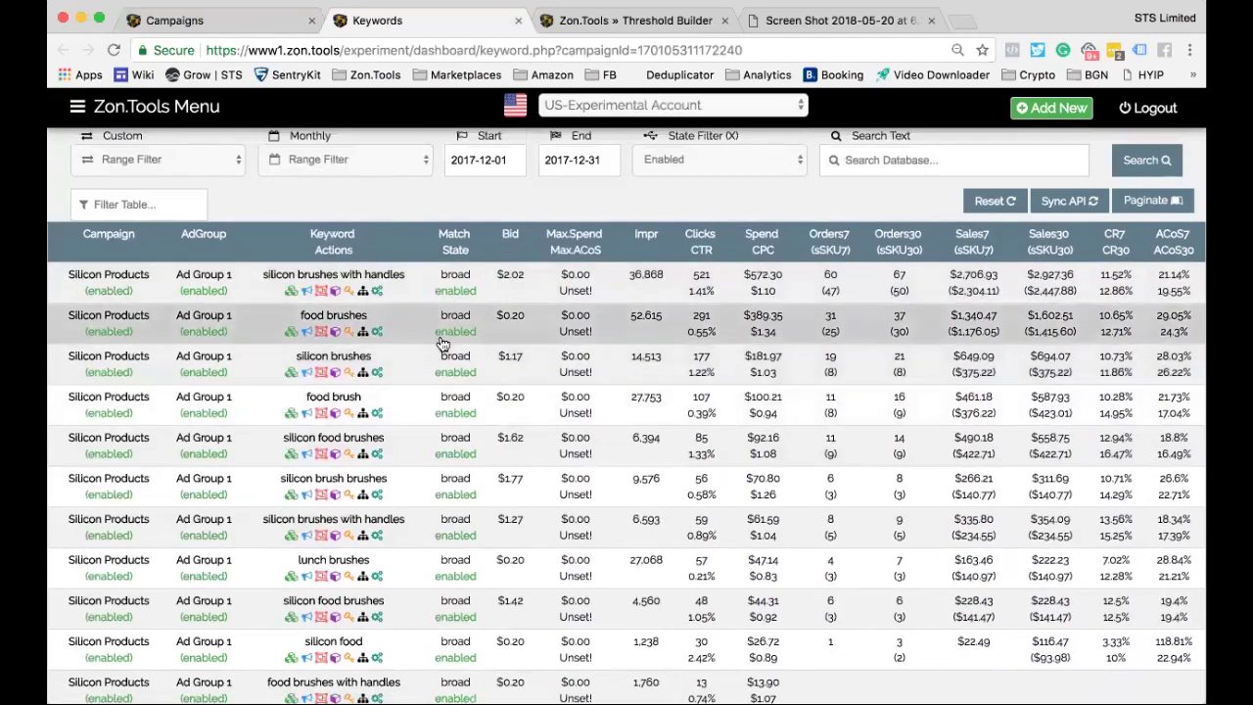
Open the Threshold Builder spreadsheet from its Zon.Tools download page and close that page.
click(605, 21)
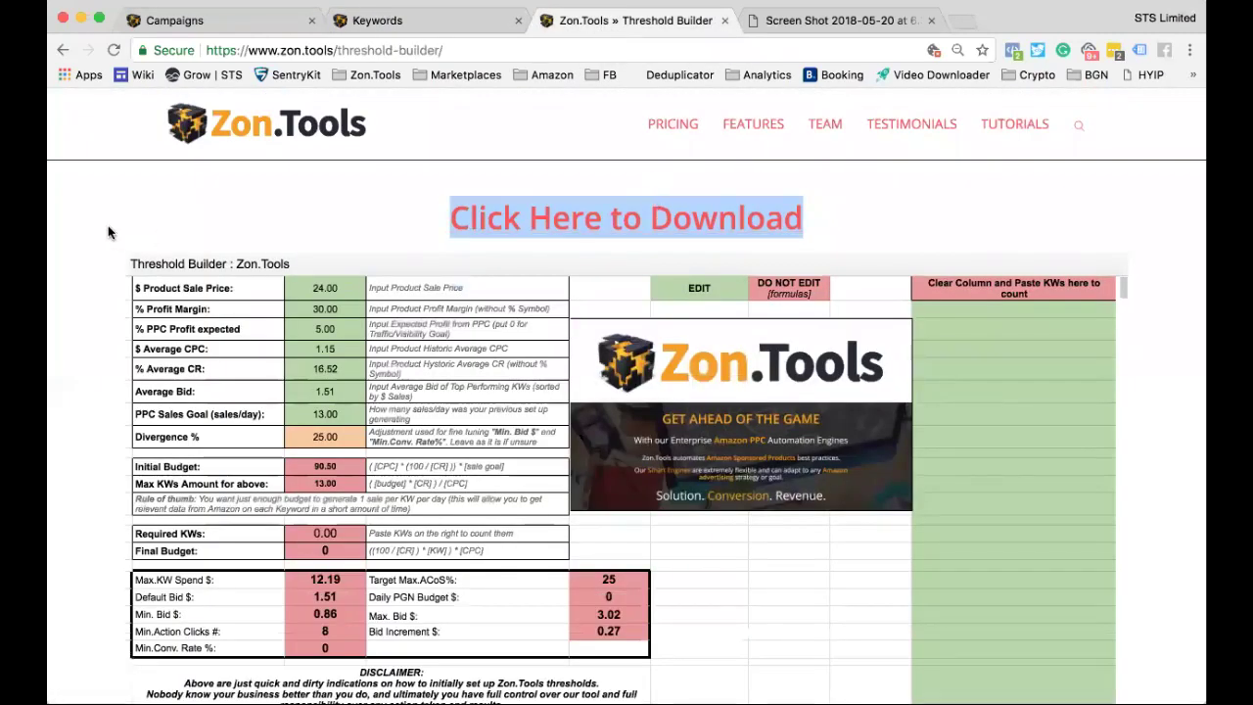
scroll(107, 232, down, 2)
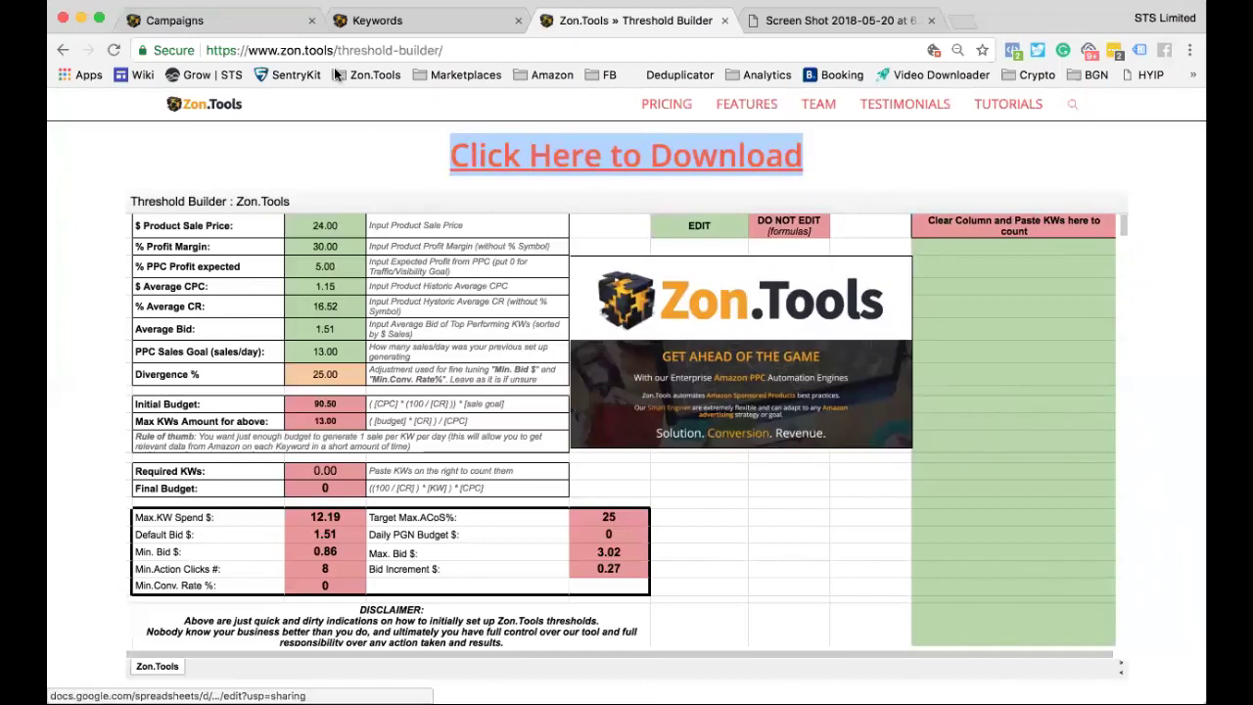
drag(249, 50, 443, 50)
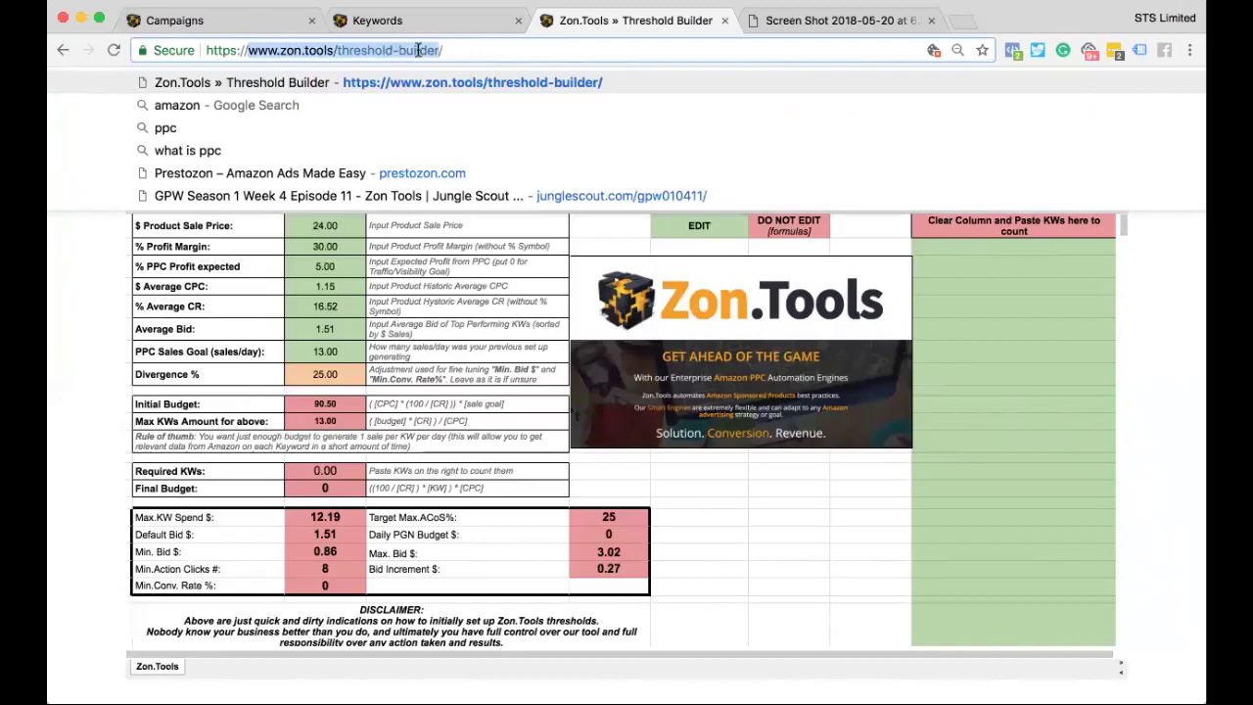
click(77, 279)
click(608, 156)
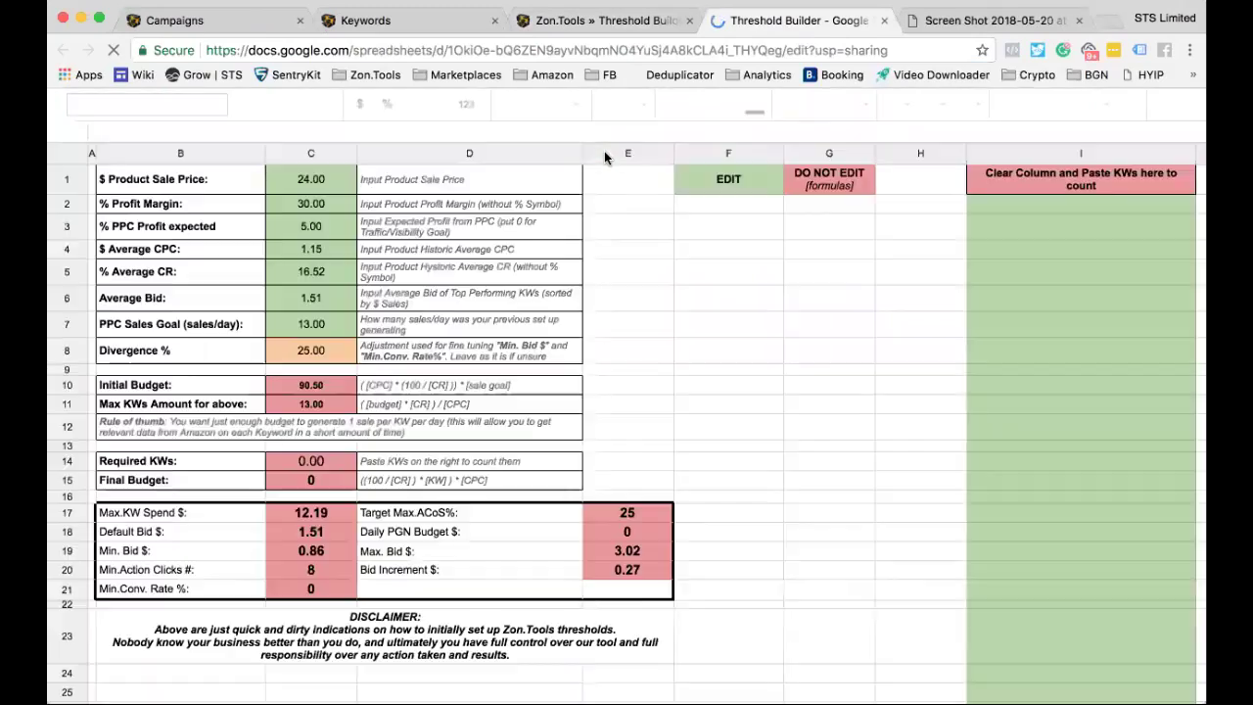
click(689, 20)
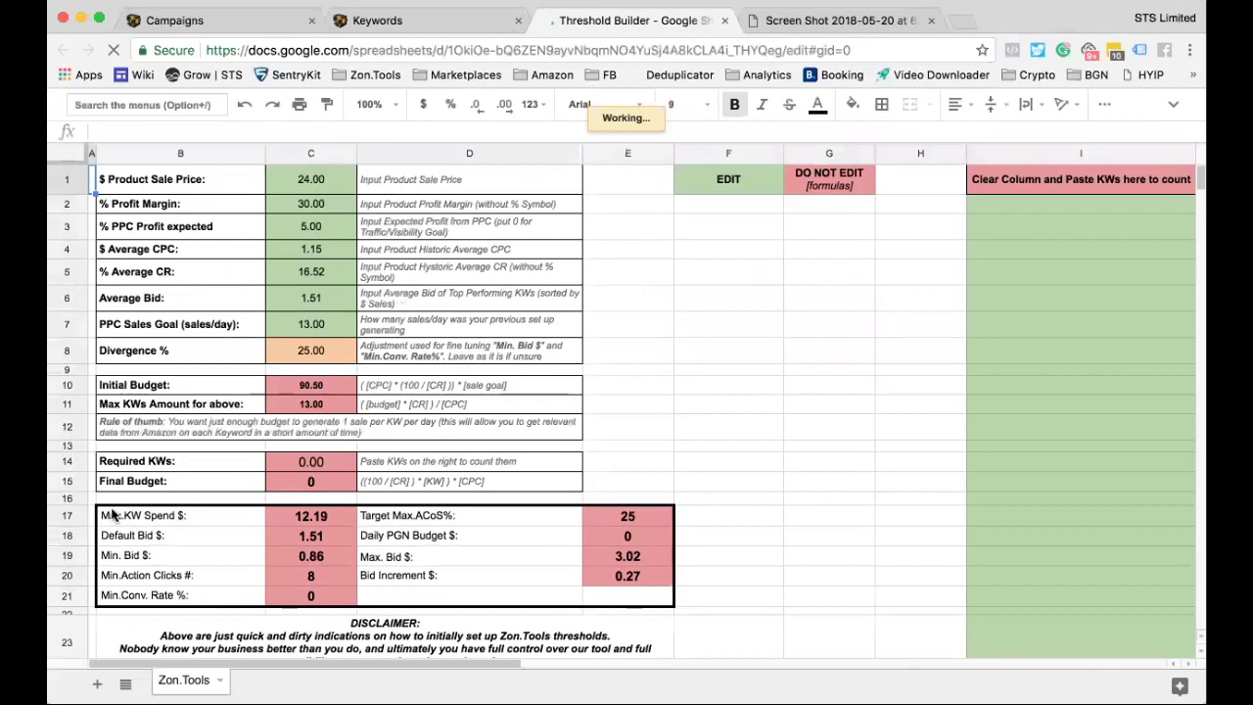
Examine the spreadsheet's calculated thresholds block and its inputs for product sale price, profit margin and expected PPC profit.
drag(112, 515, 644, 595)
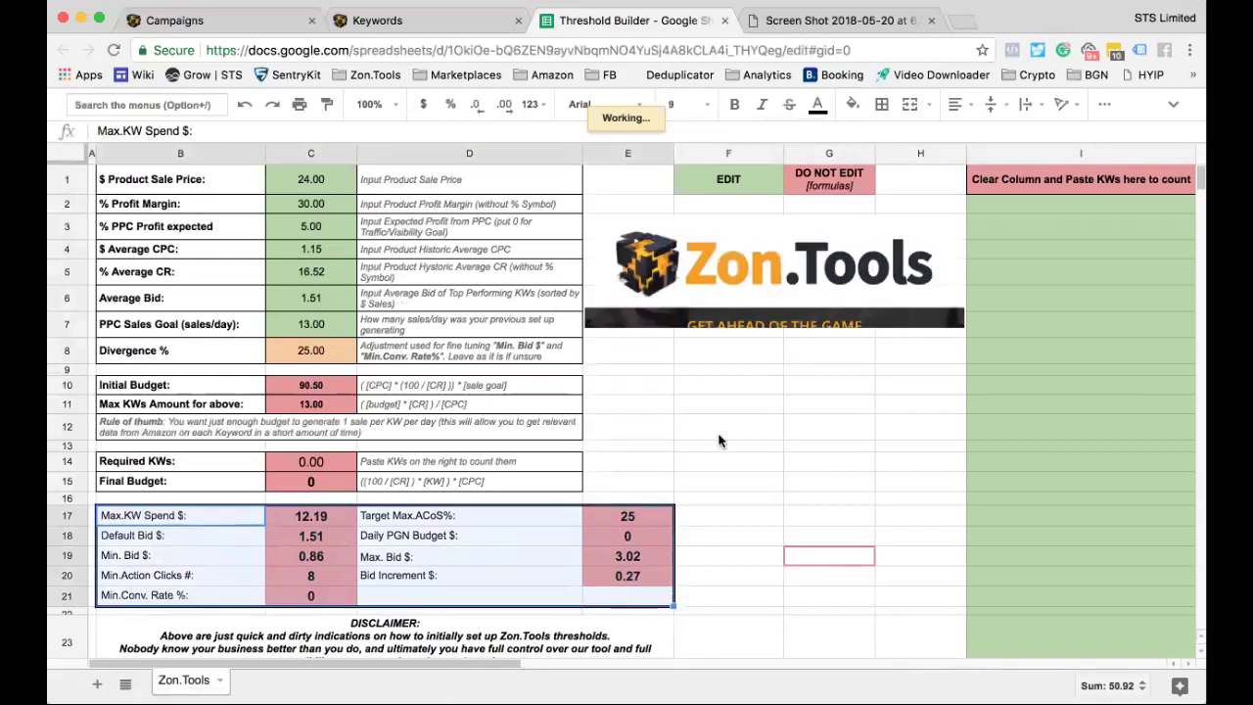
click(297, 182)
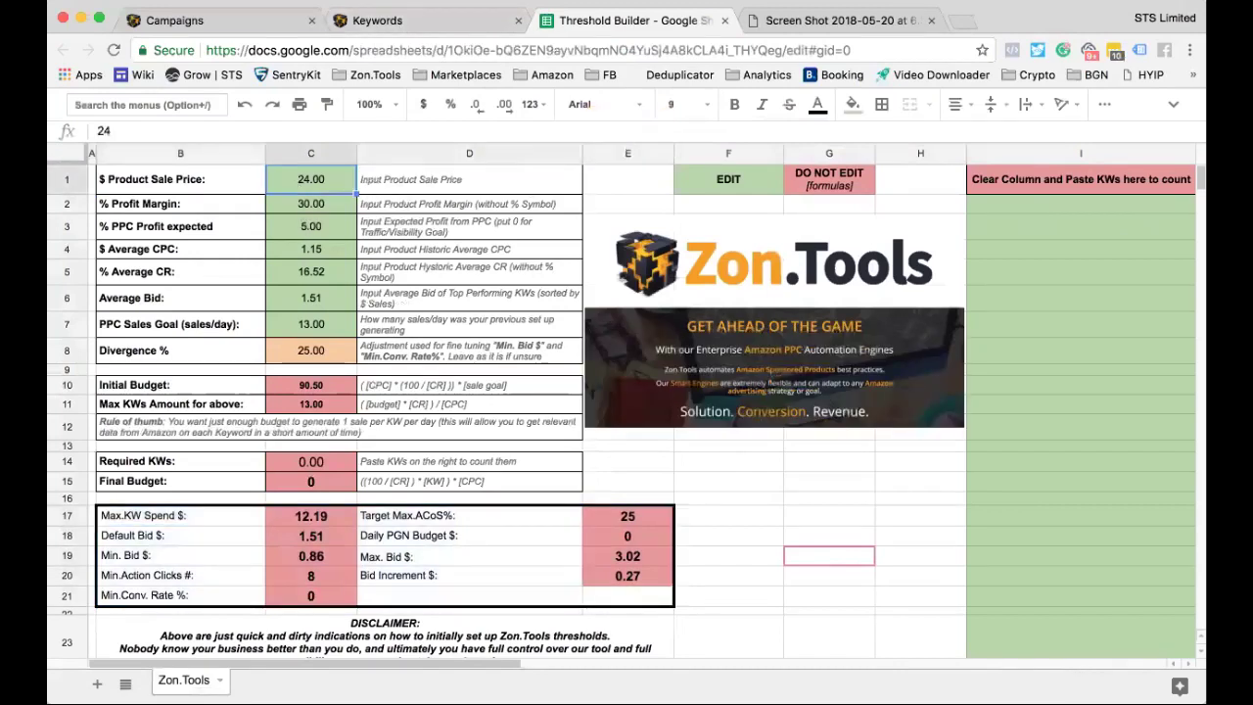
click(450, 22)
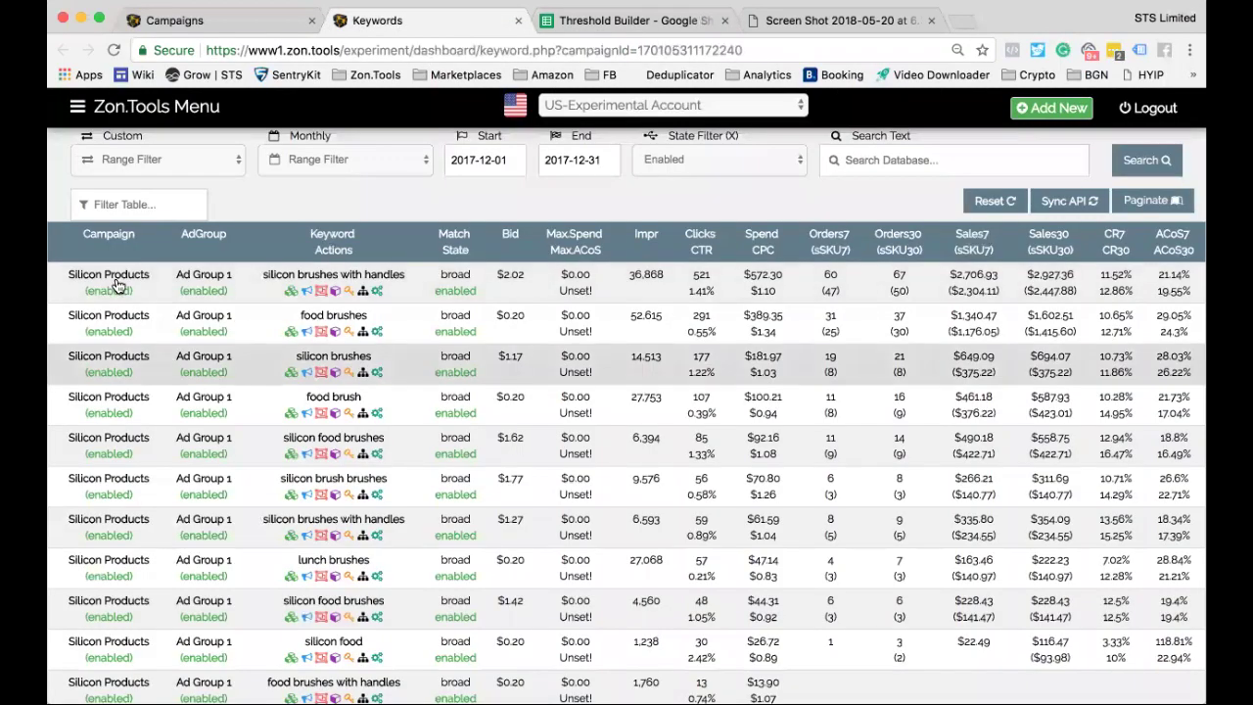
click(607, 24)
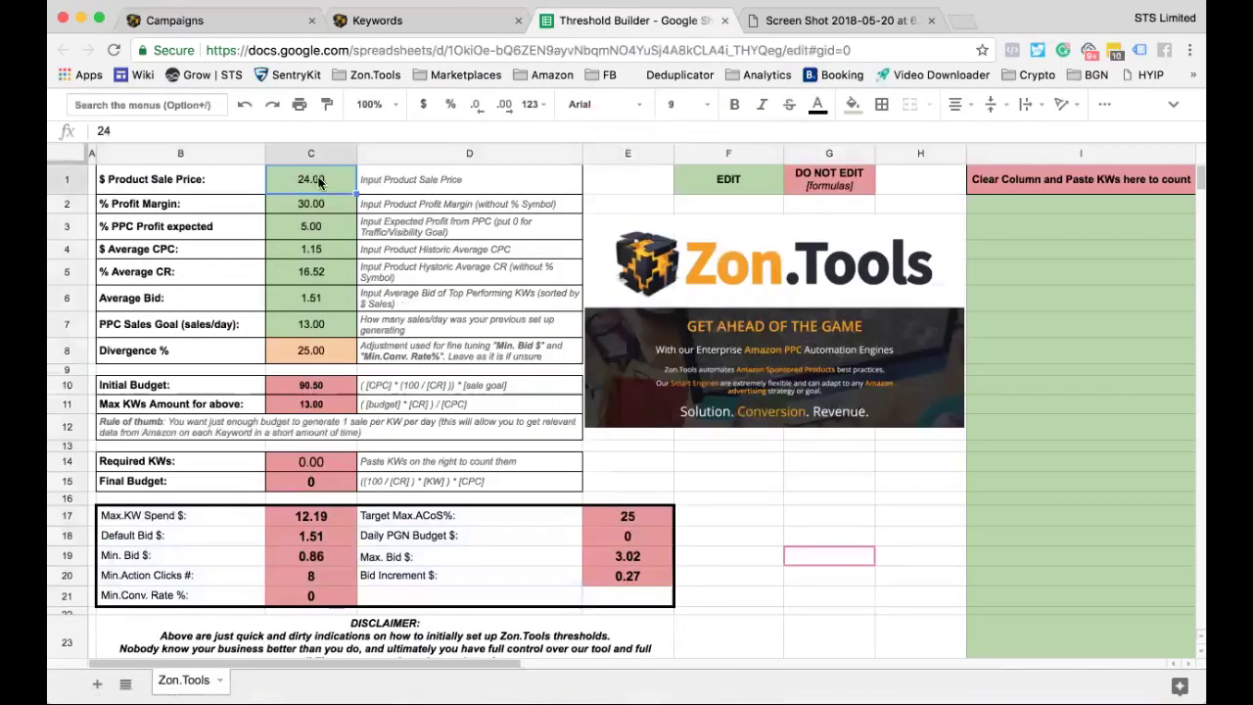
click(313, 207)
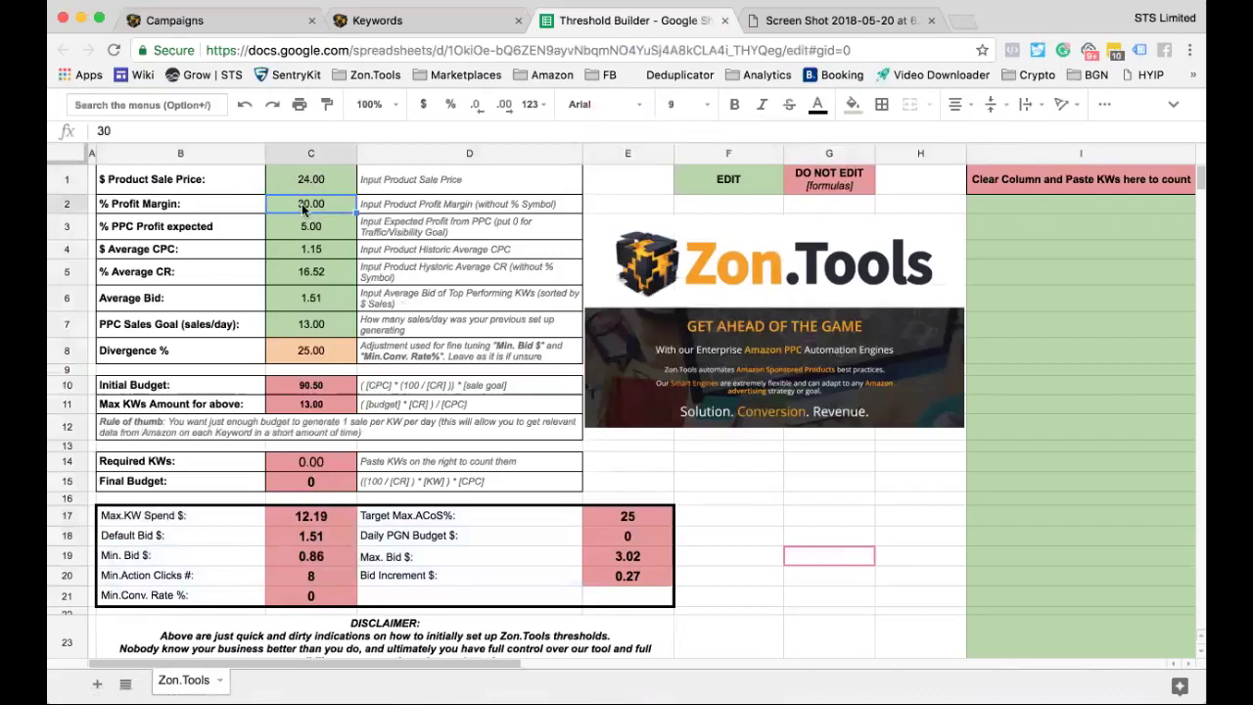
click(329, 235)
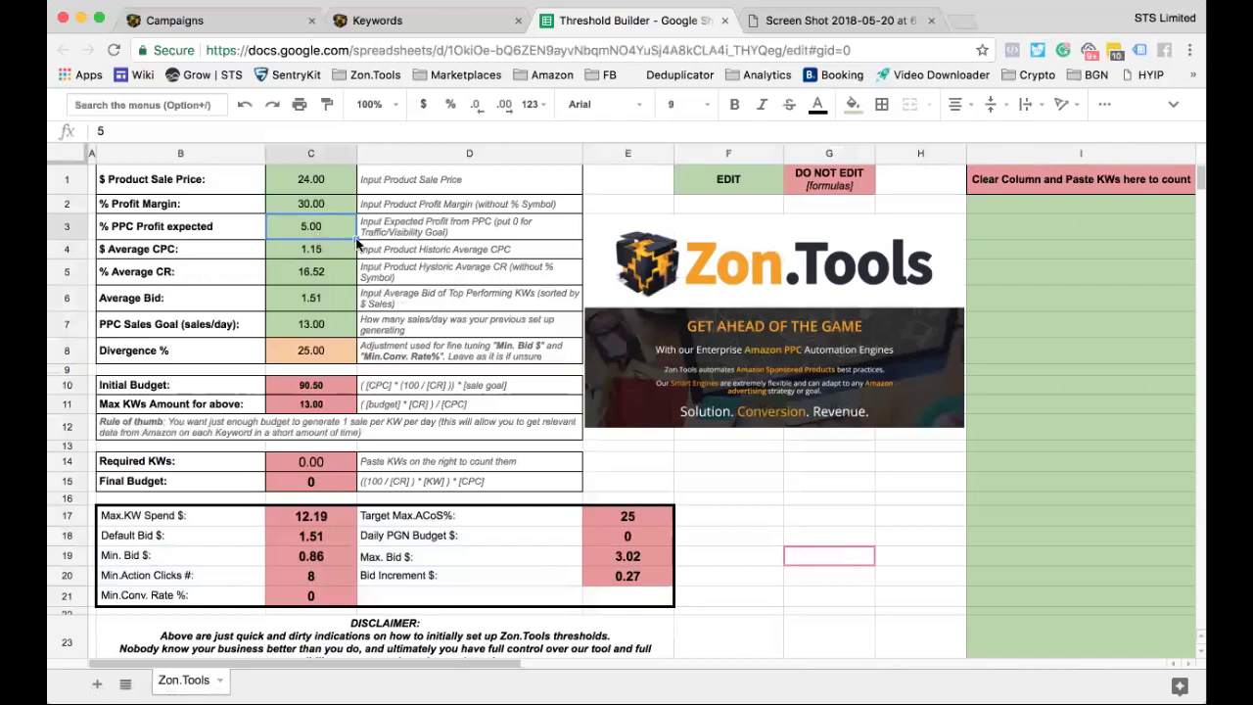
Look up the total CPC of the Silicon Products keywords and set $ Average CPC in the Threshold Builder to 1.11.
click(318, 250)
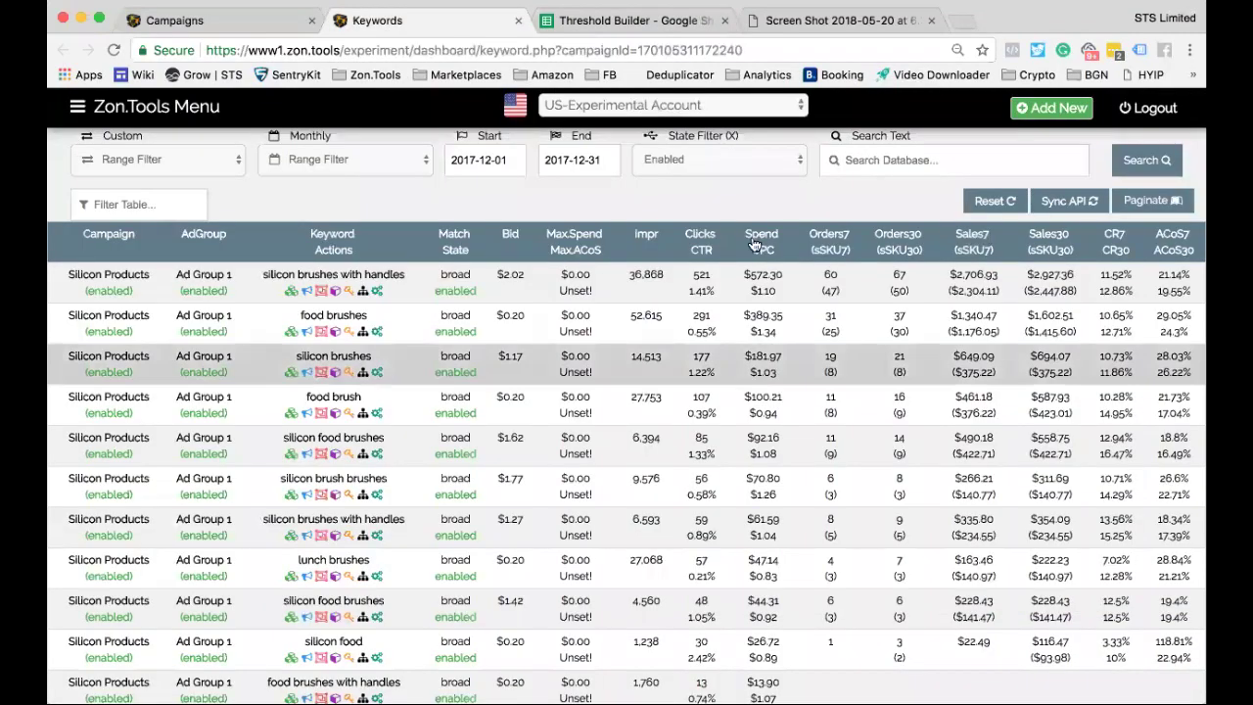
scroll(752, 248, down, 2)
scroll(754, 248, down, 3)
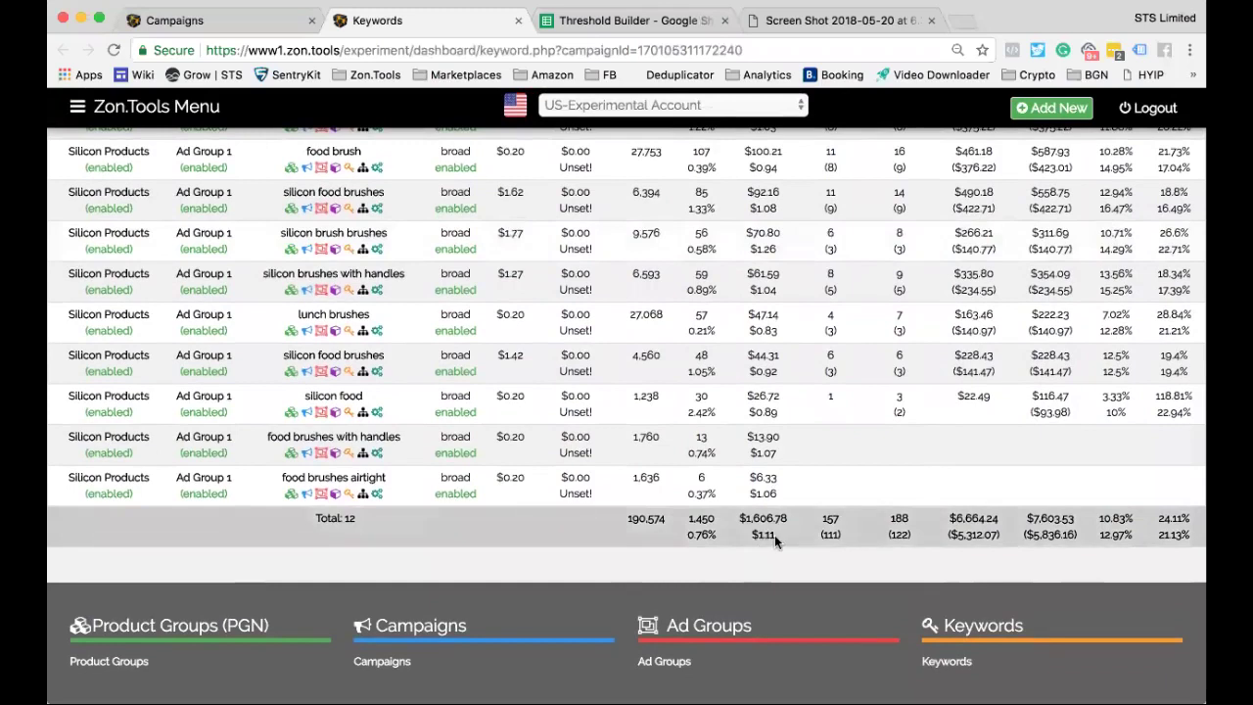
double_click(760, 537)
click(679, 29)
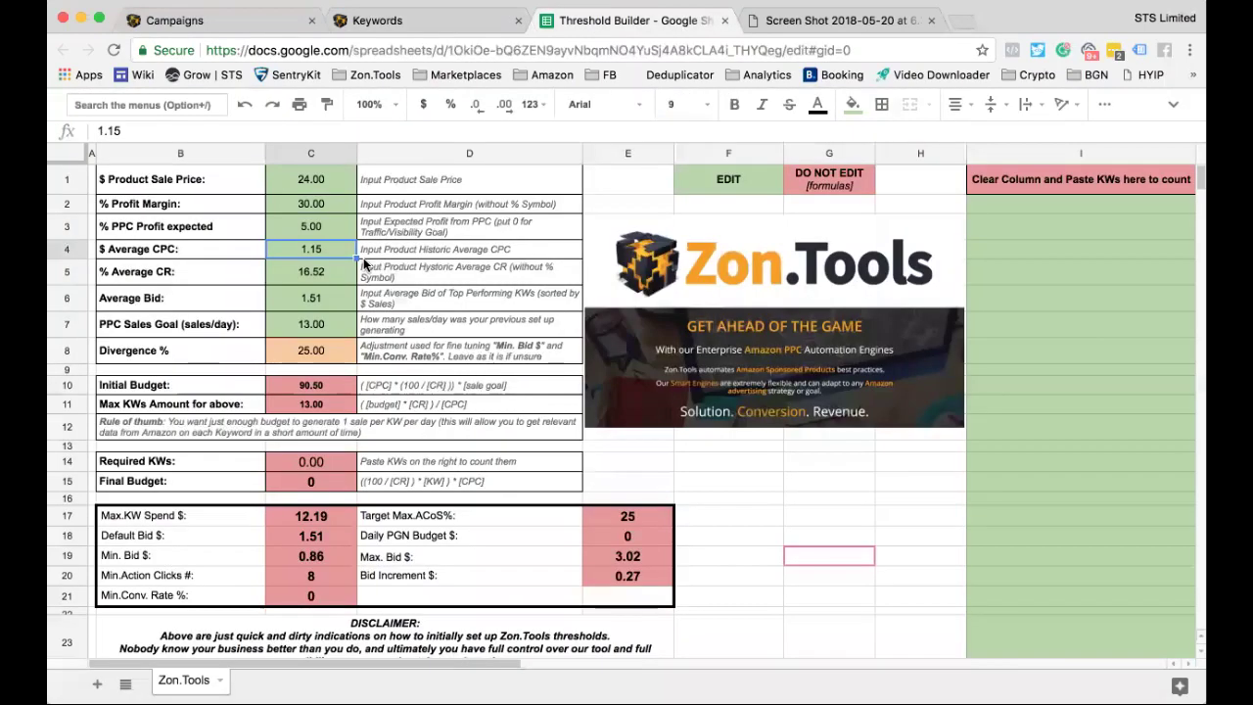
text(1.11)
key(Return)
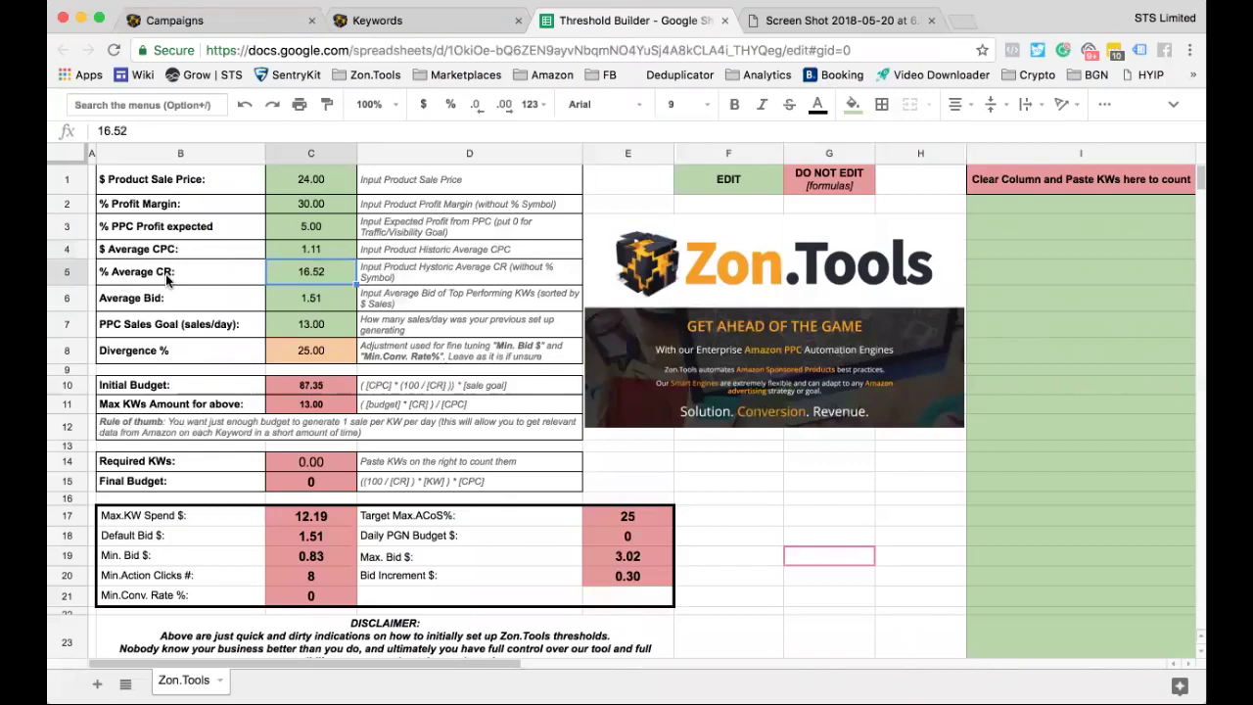
Look up the total CR7 of the Silicon Products keywords and set % Average CR in the Threshold Builder to 10.83.
click(391, 27)
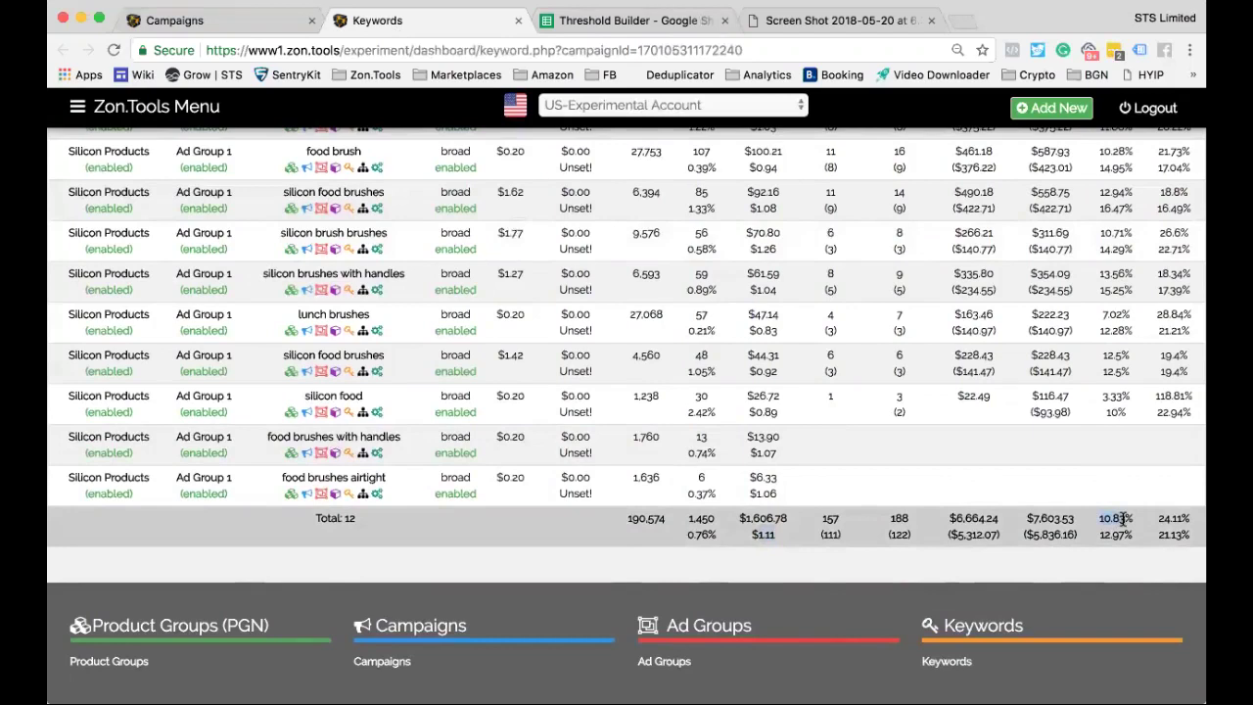
scroll(1122, 519, up, 5)
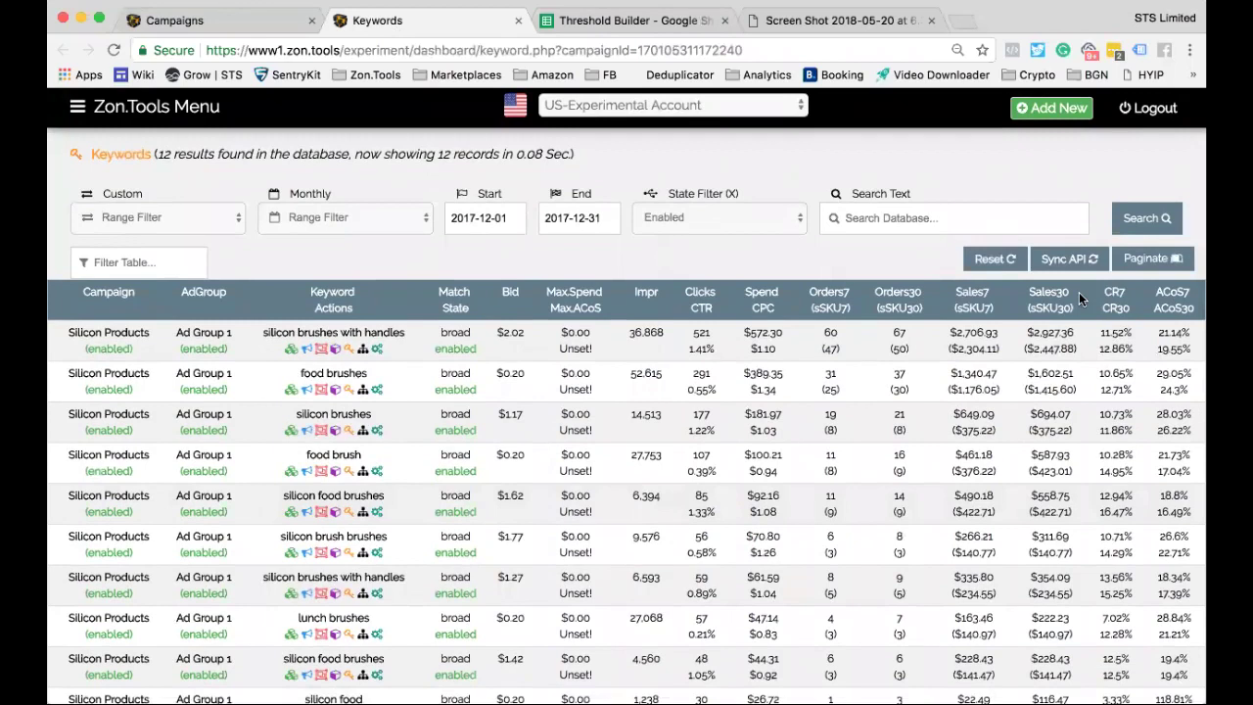
scroll(1079, 291, down, 2)
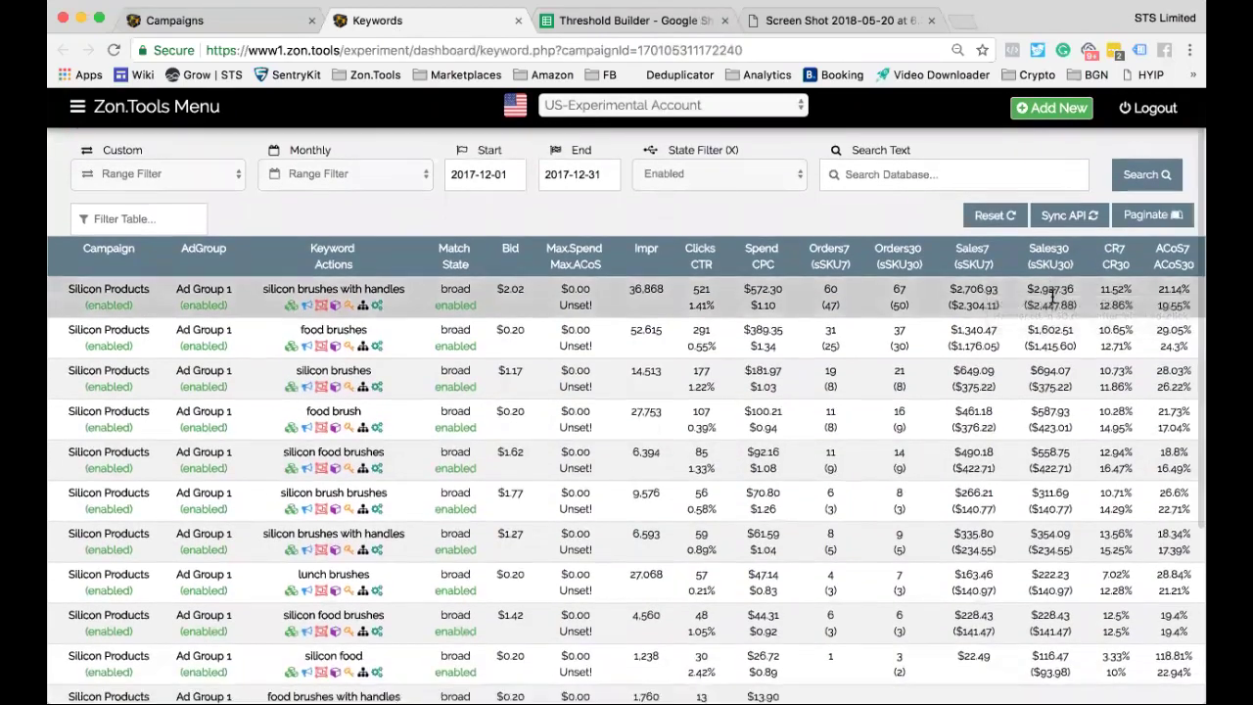
scroll(1086, 236, down, 1)
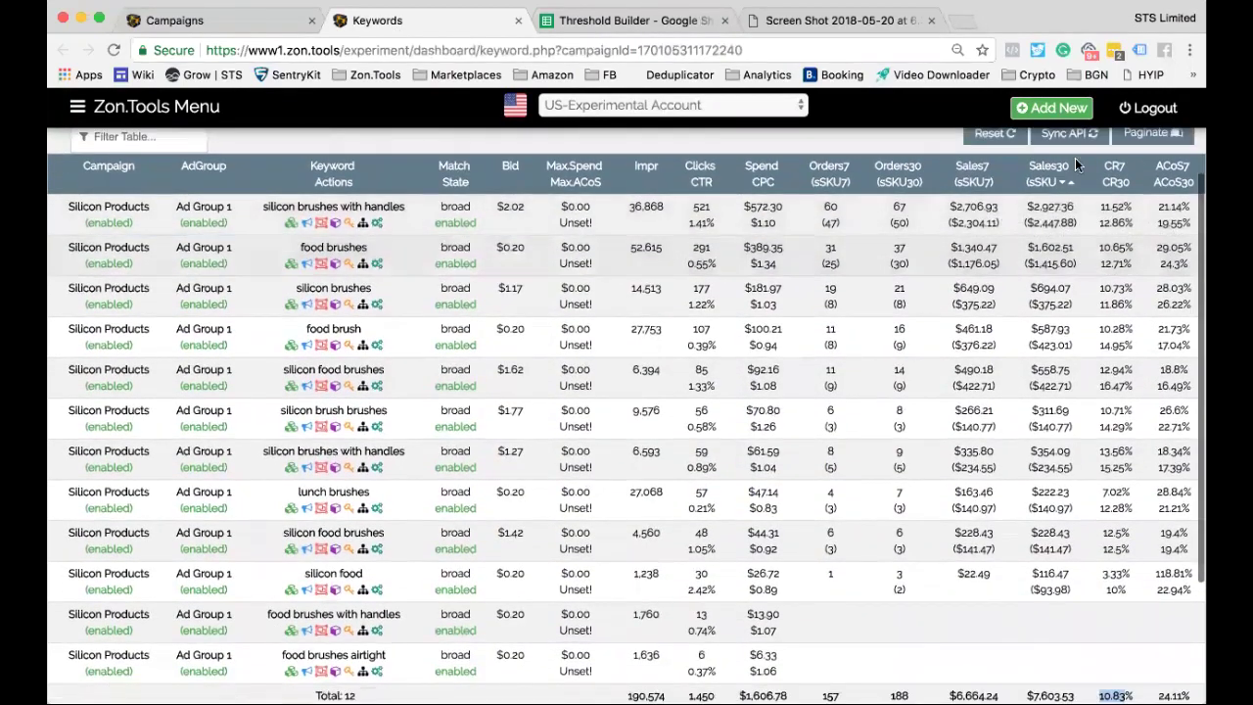
scroll(1079, 214, down, 3)
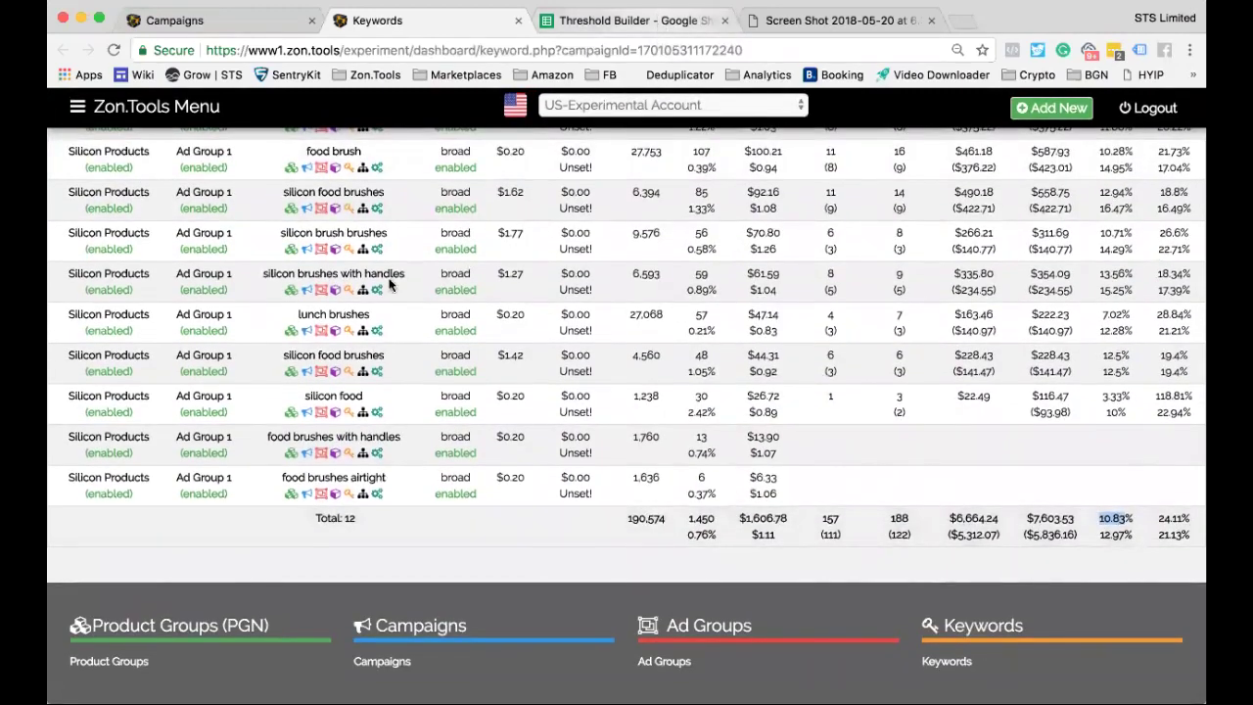
key(ctrl+Tab)
text(10.83)
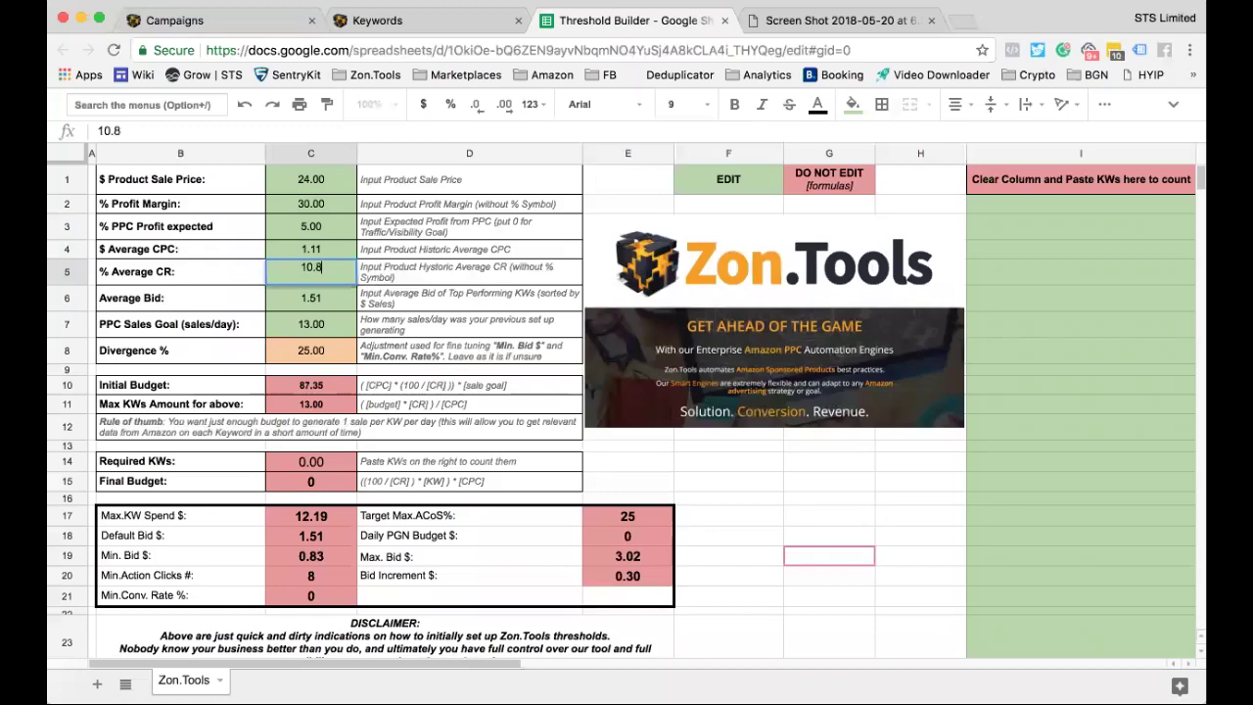
key(Return)
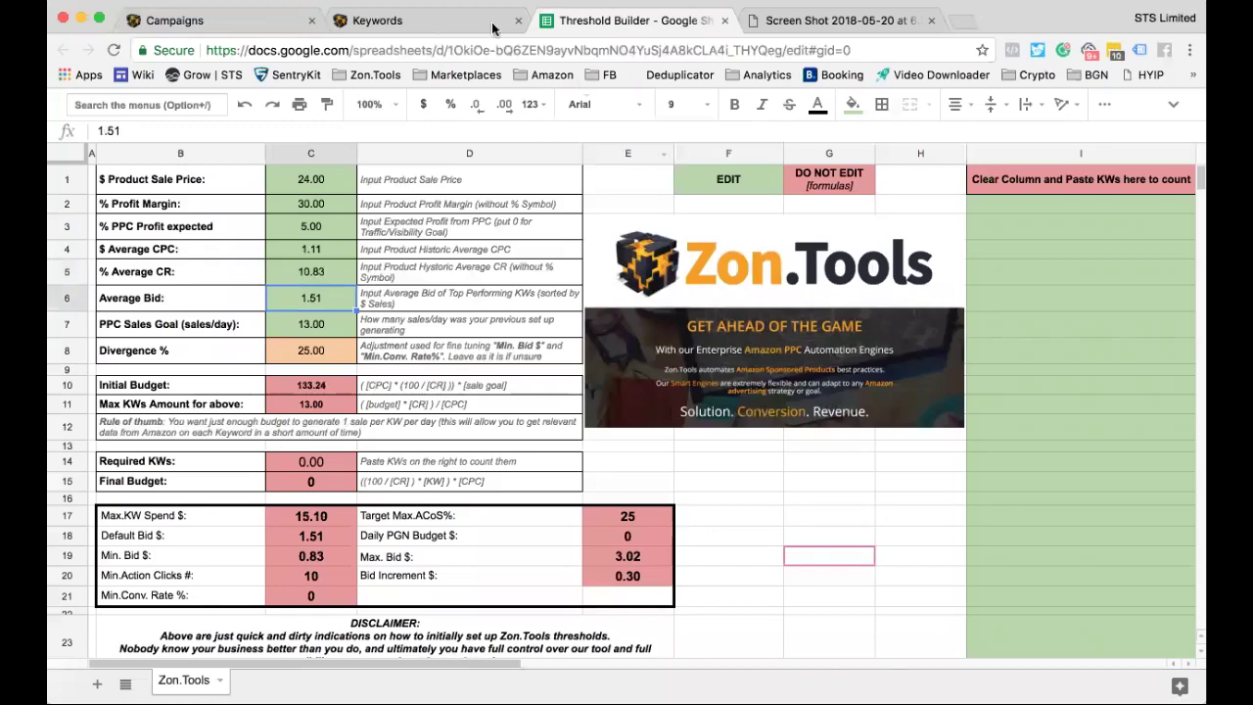
Review the bids of the top-performing Silicon Products keywords and set Average Bid in the Threshold Builder to 1.3.
click(402, 22)
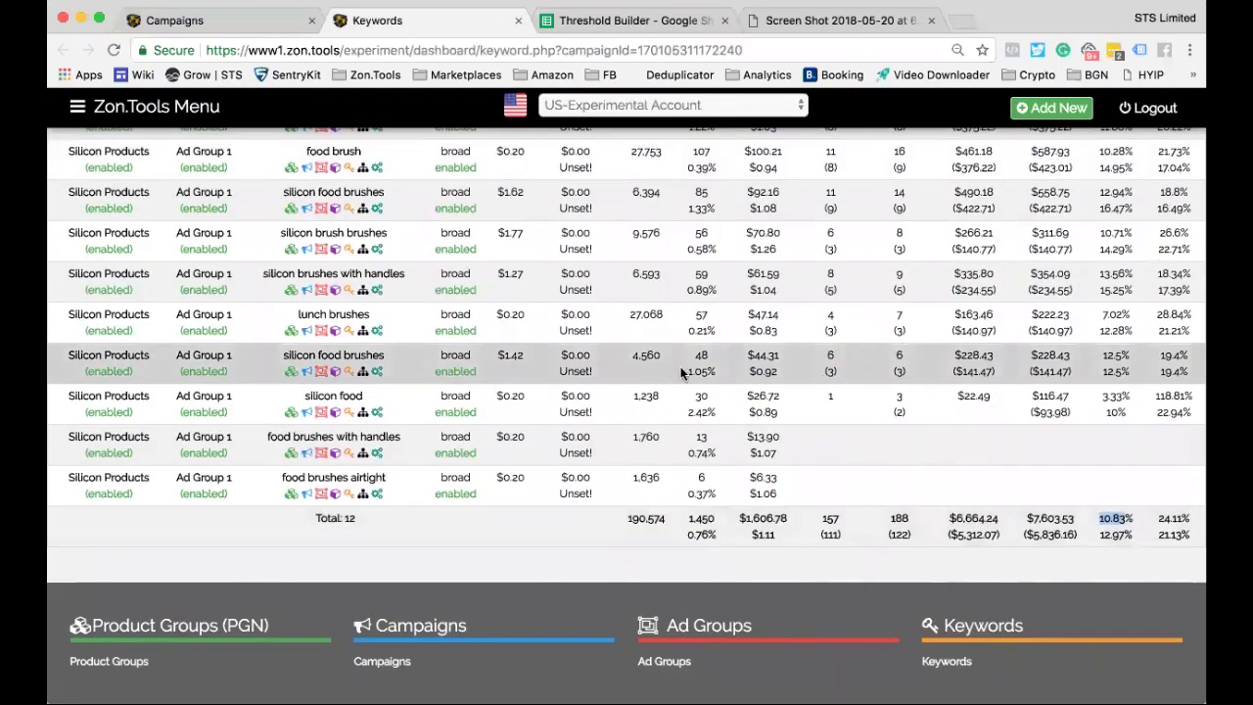
scroll(680, 366, up, 5)
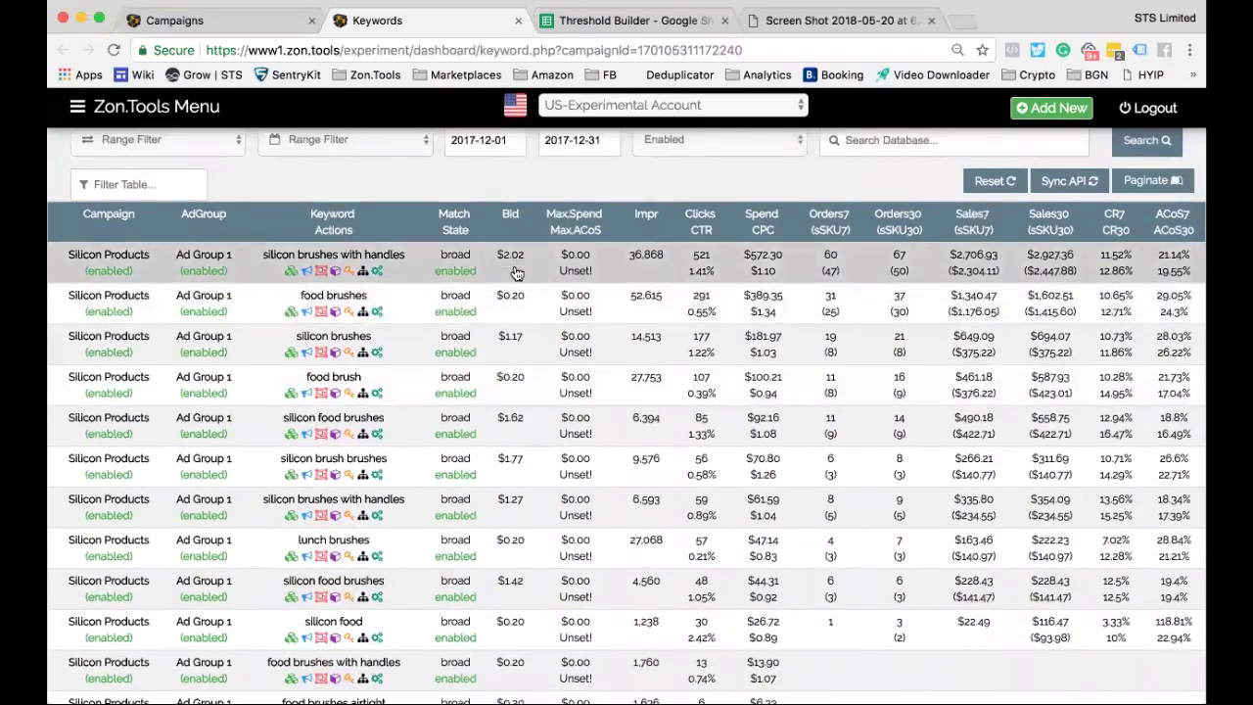
scroll(521, 367, down, 1)
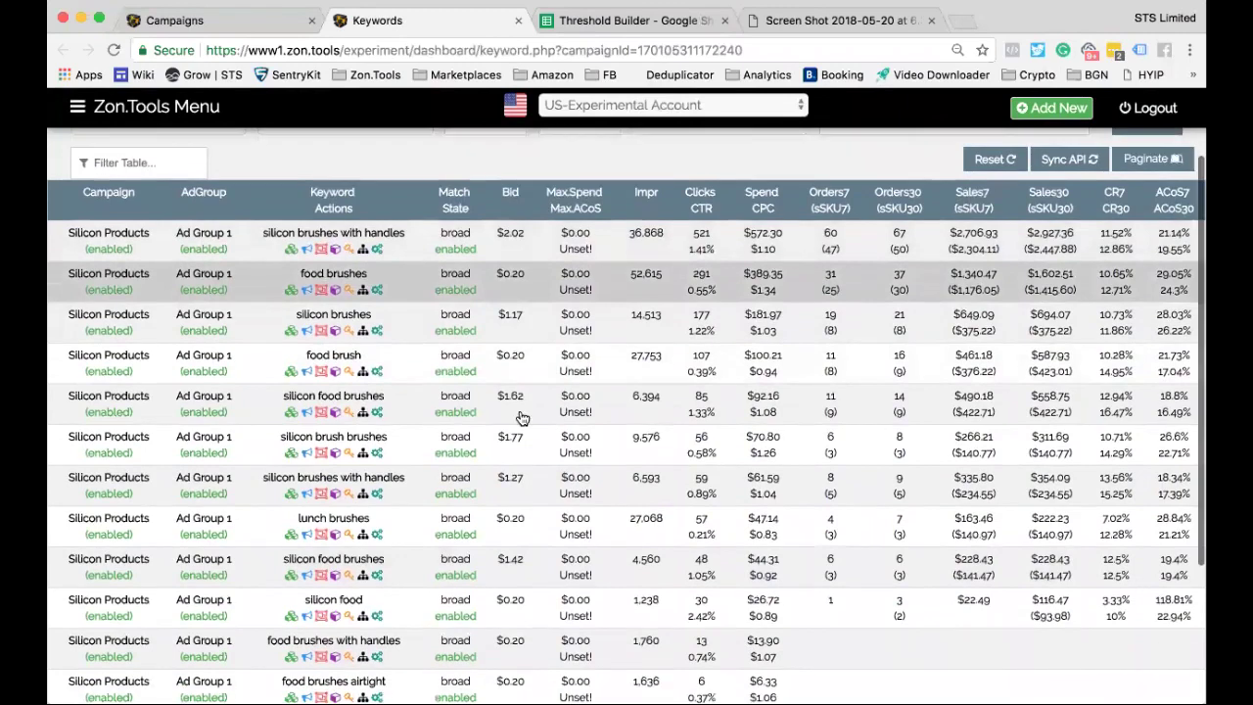
scroll(527, 548, down, 3)
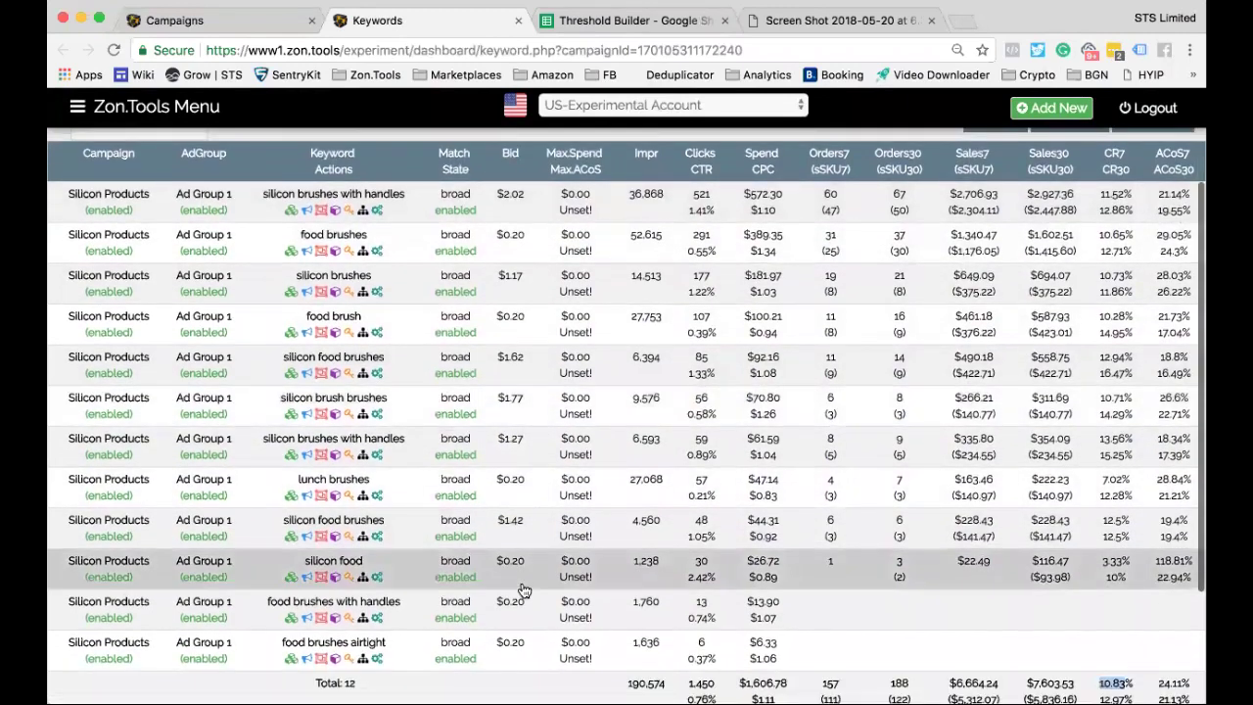
scroll(517, 623, up, 5)
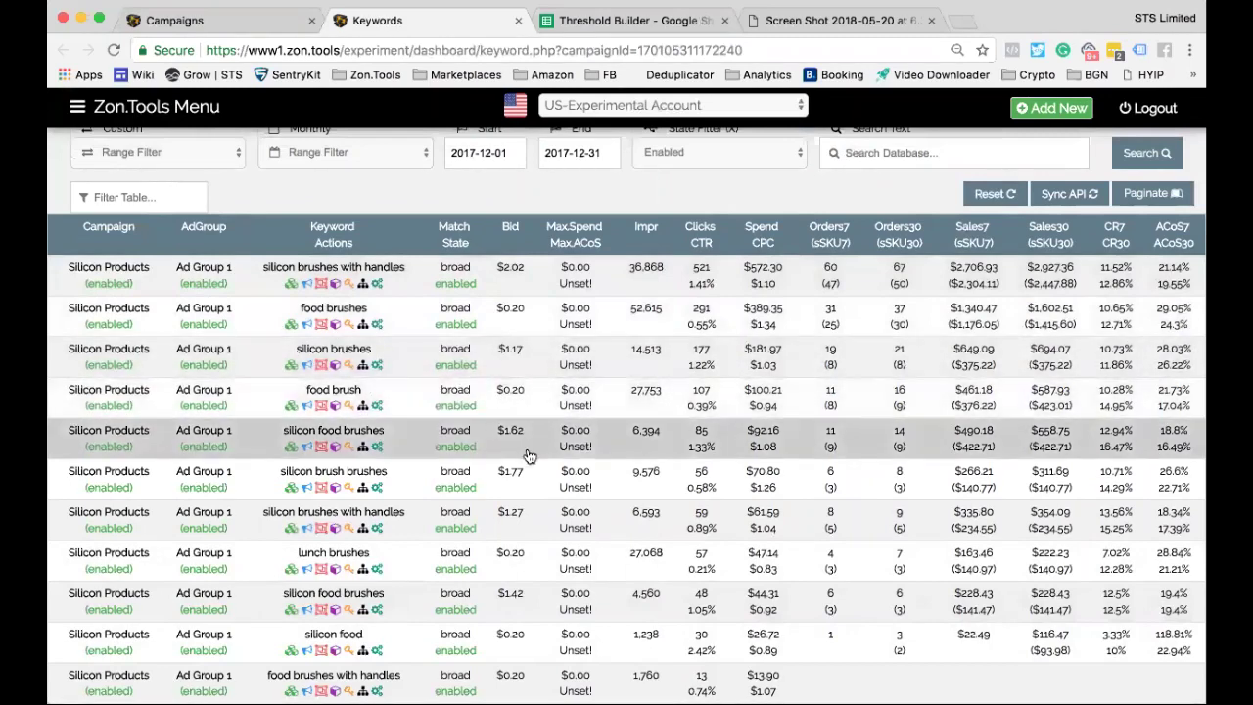
click(586, 25)
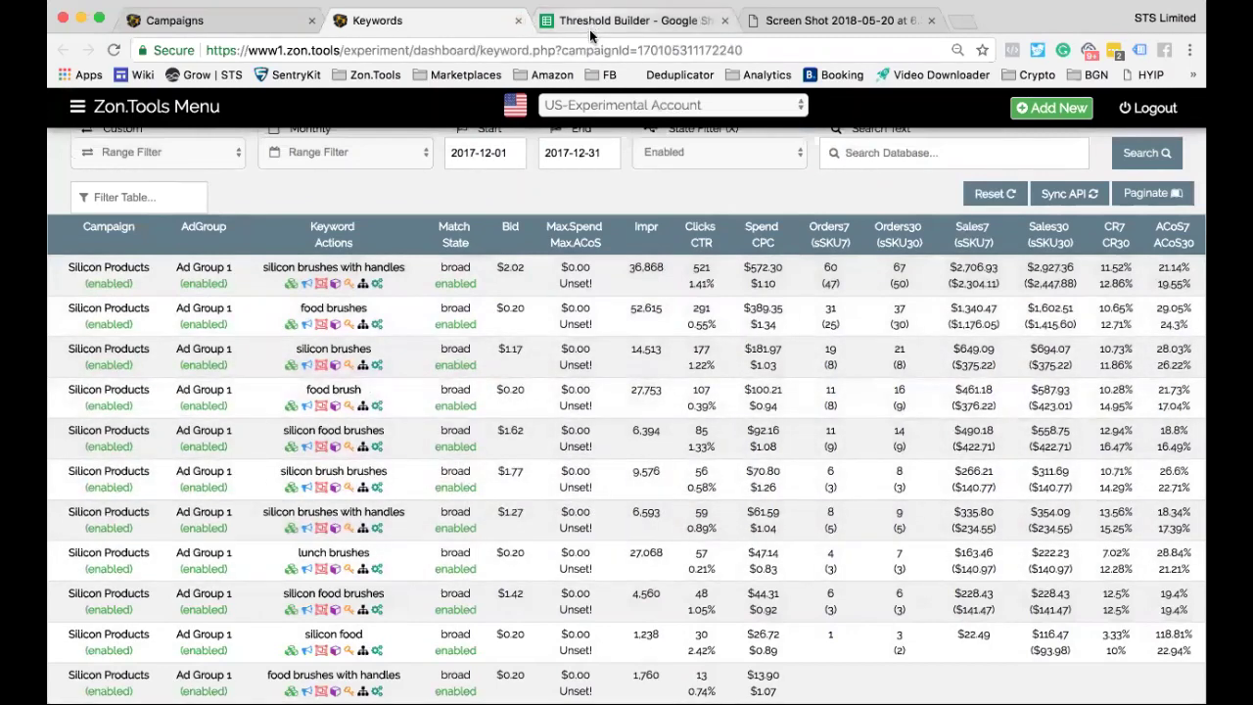
text(1.3)
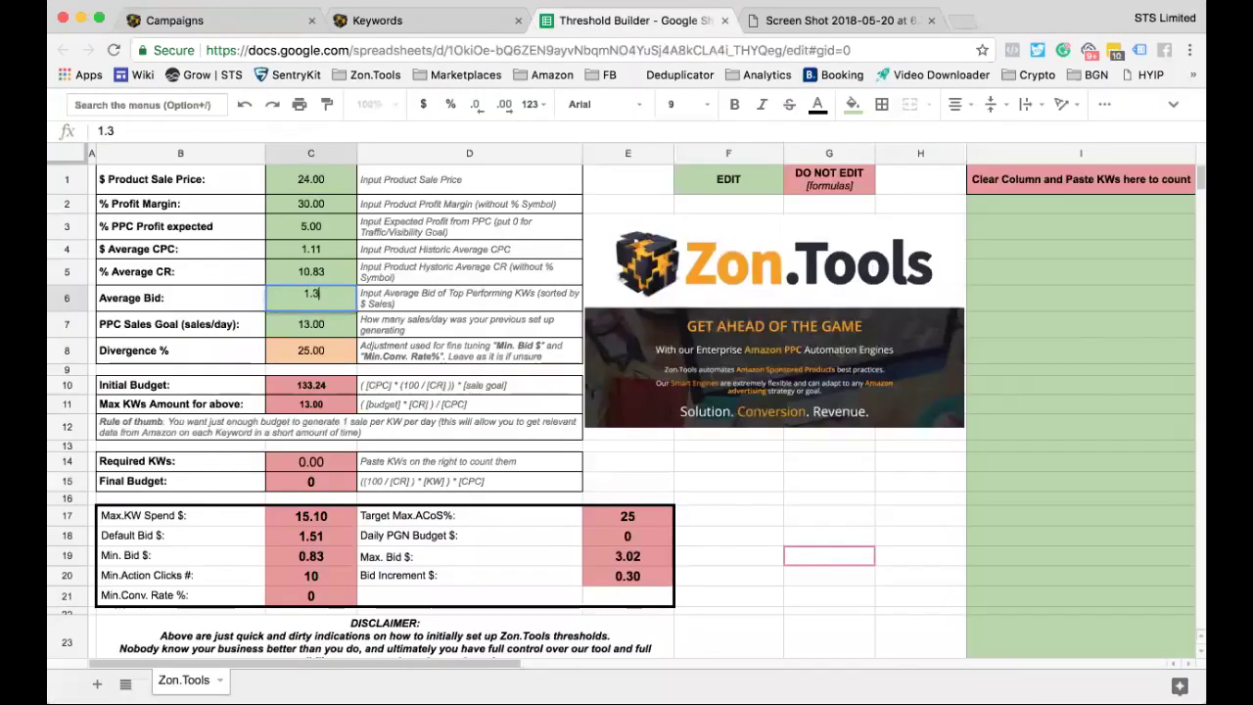
key(Return)
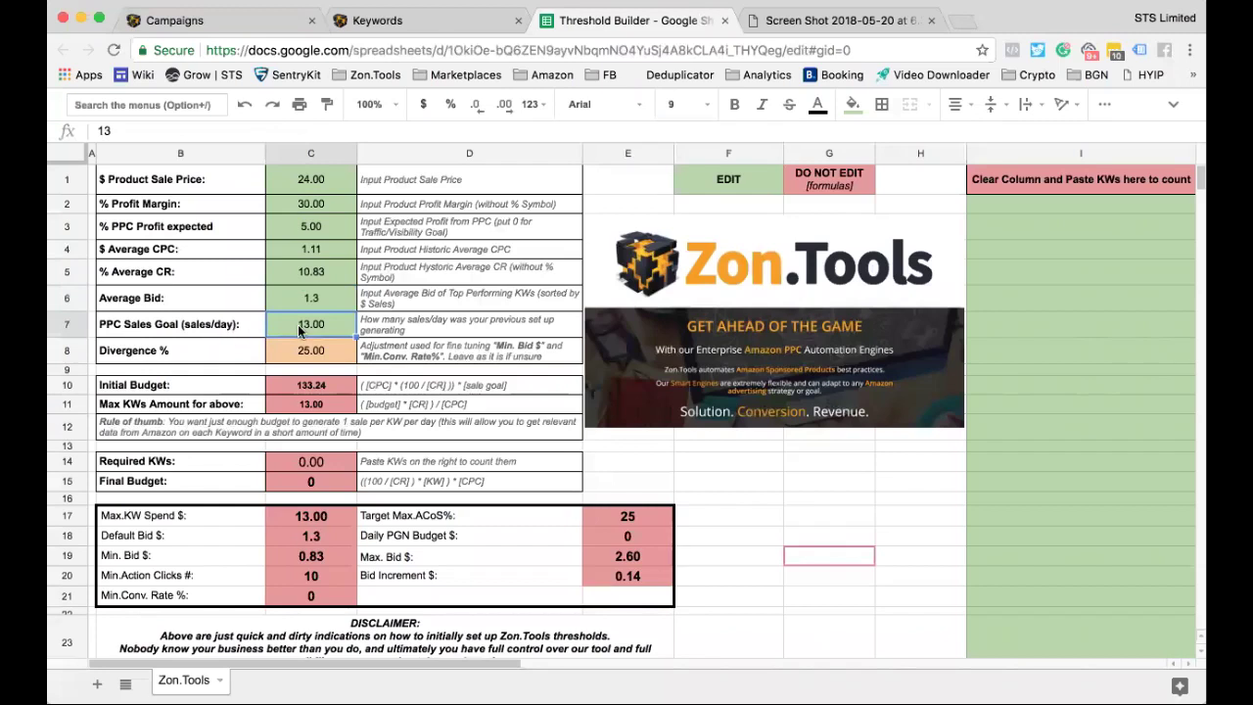
Look up the total Orders7 of the Silicon Products keywords and set PPC Sales Goal (sales/day) in the Threshold Builder to 5.
click(382, 19)
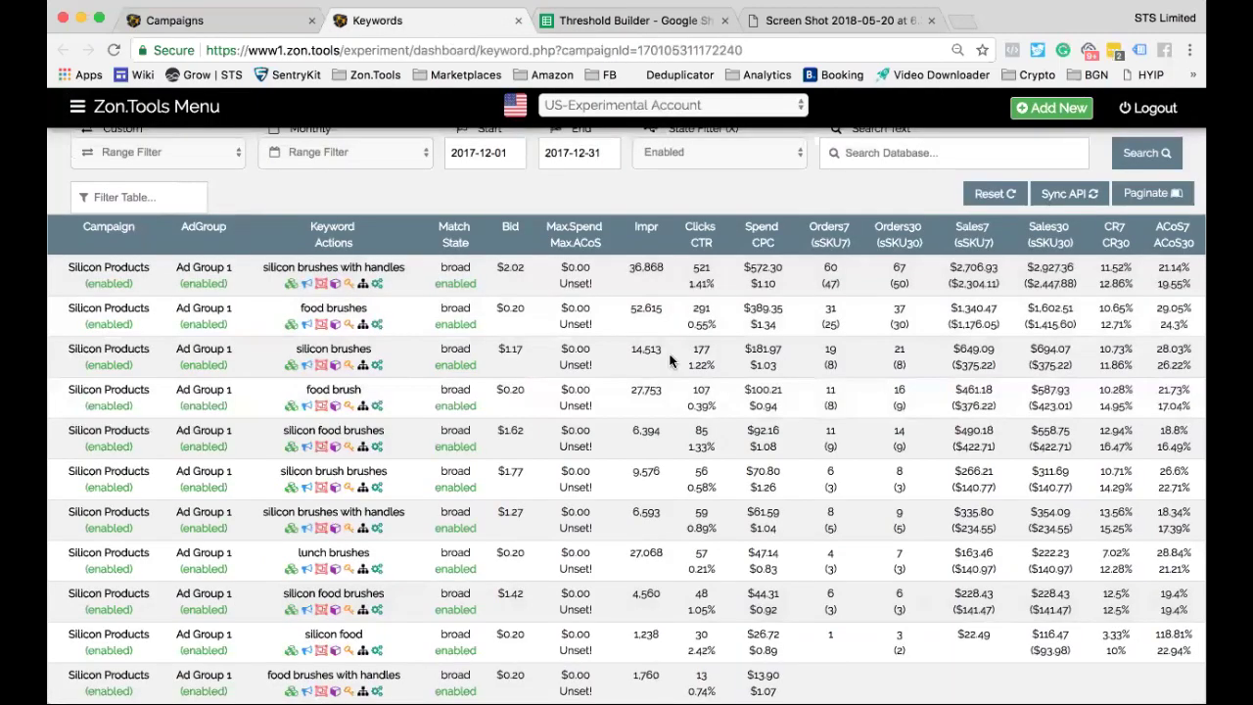
scroll(671, 361, down, 5)
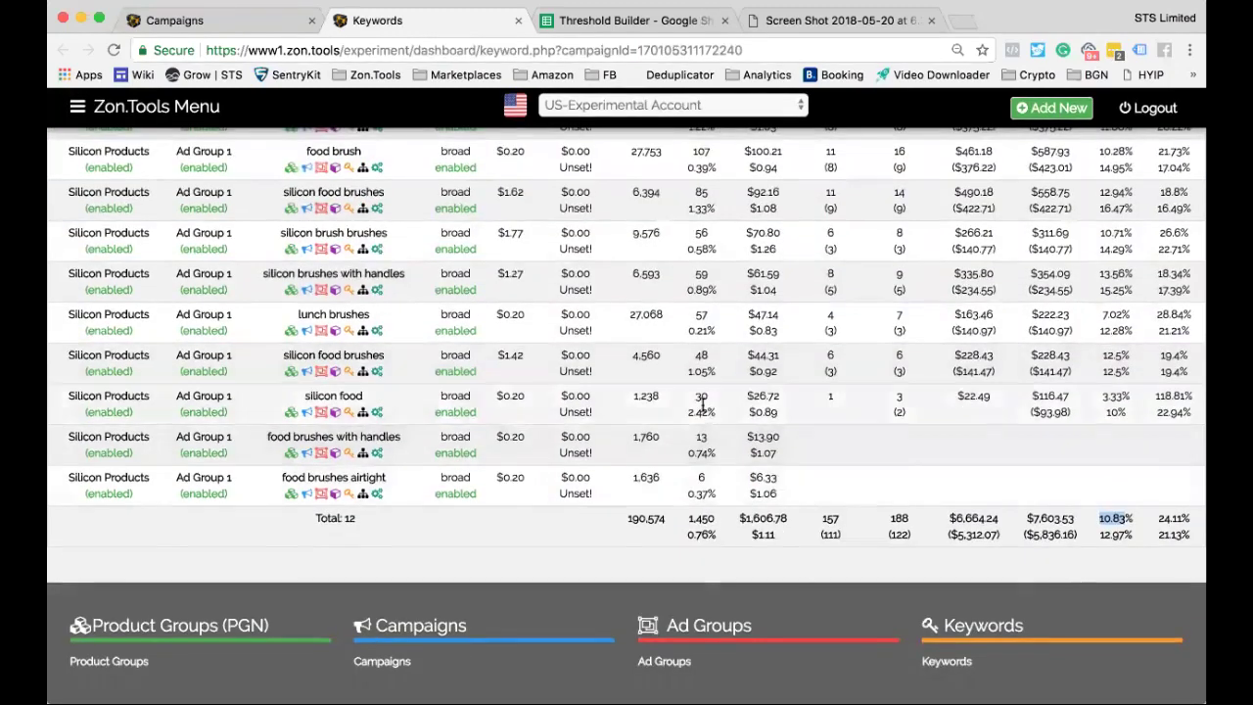
scroll(770, 503, up, 8)
scroll(482, 228, down, 1)
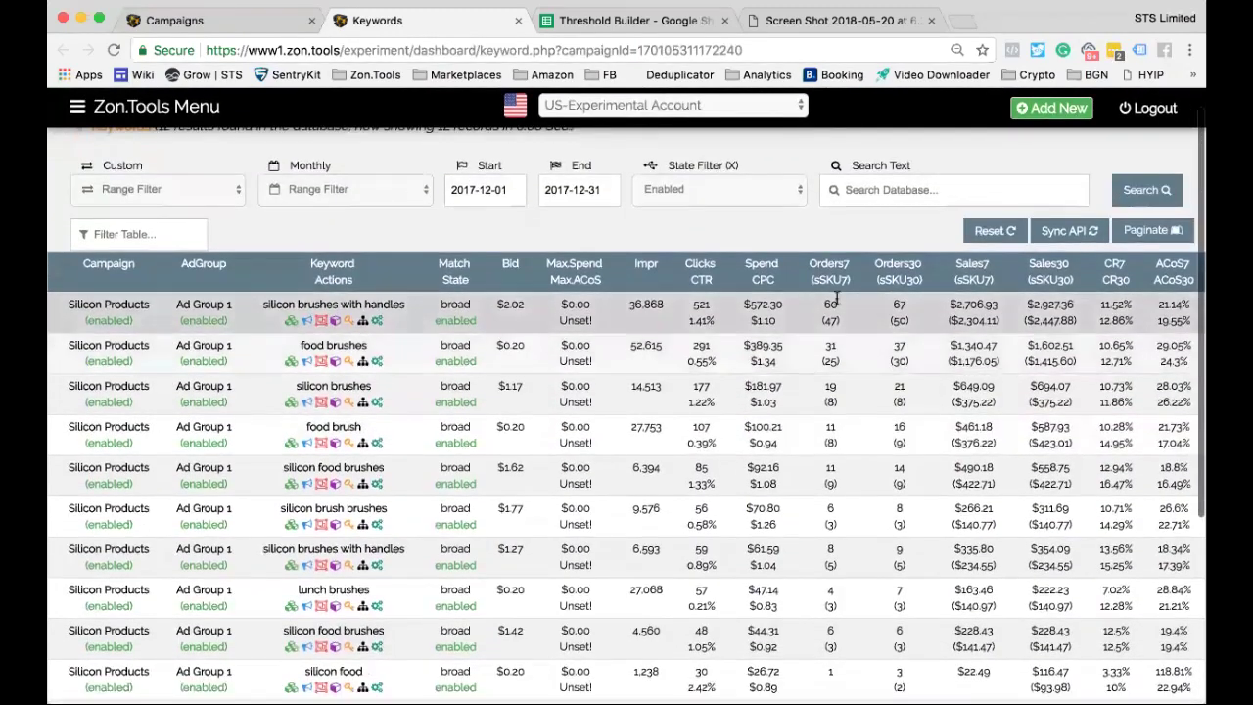
scroll(816, 526, down, 5)
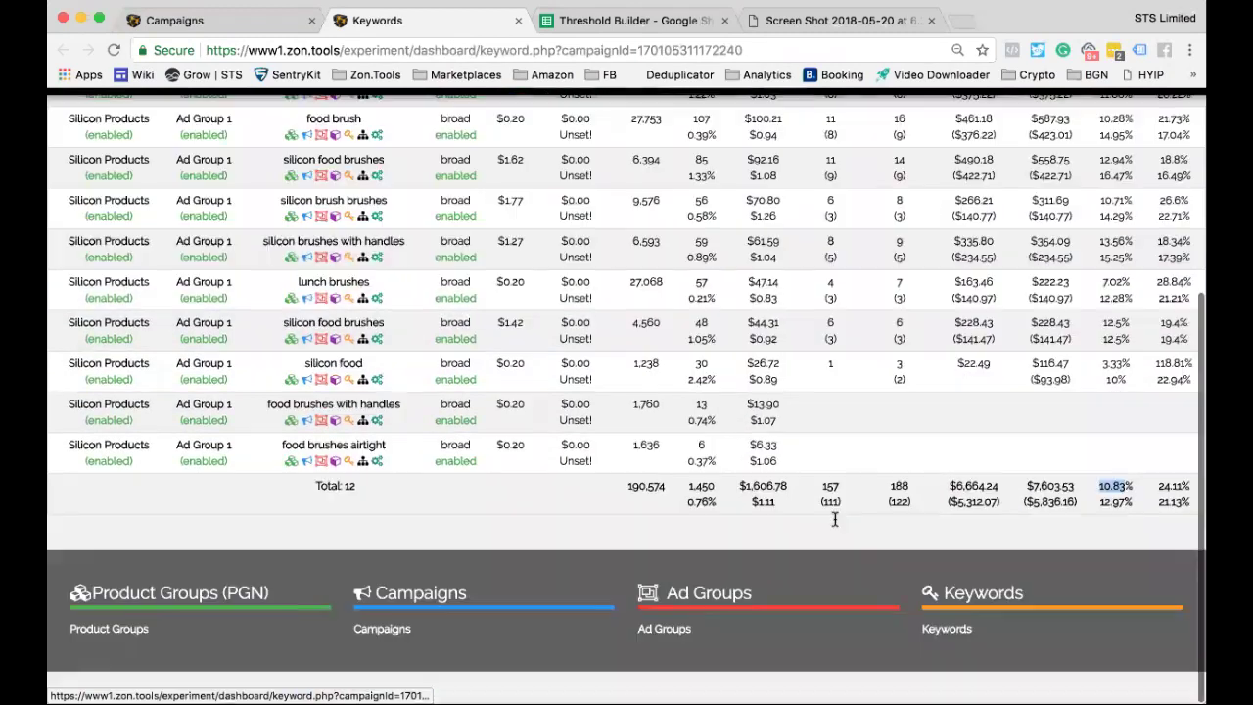
scroll(837, 520, up, 1)
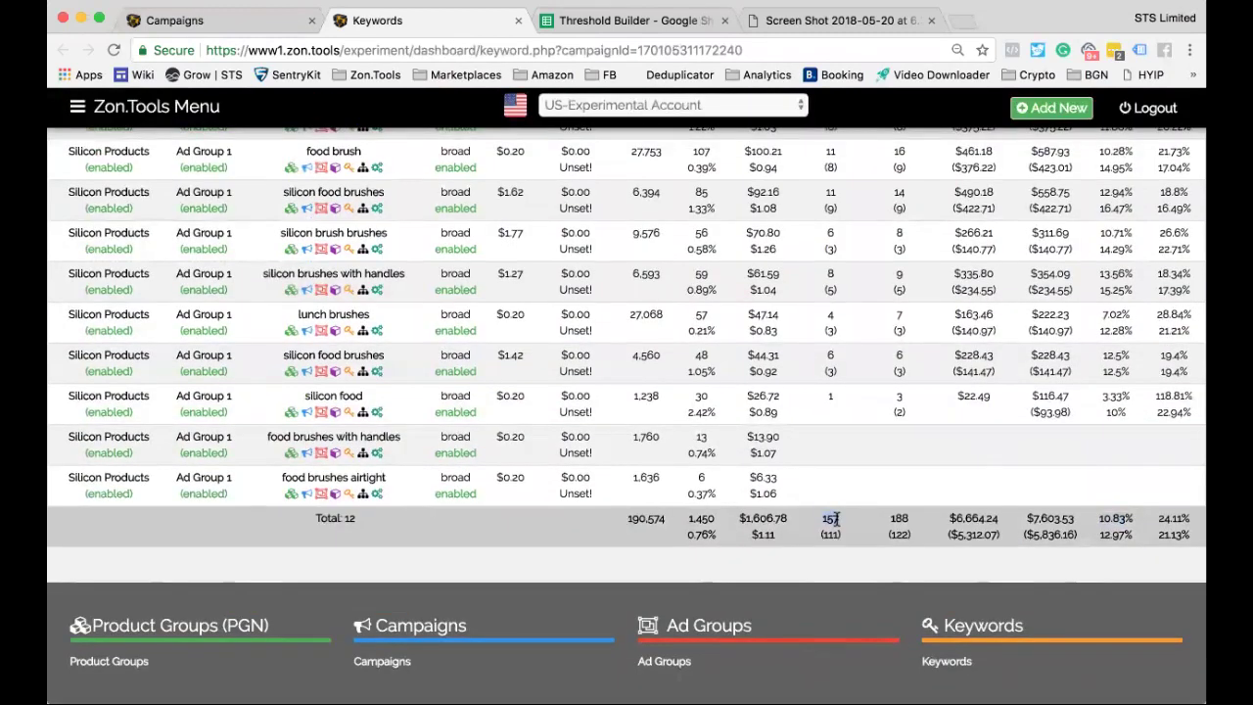
double_click(834, 519)
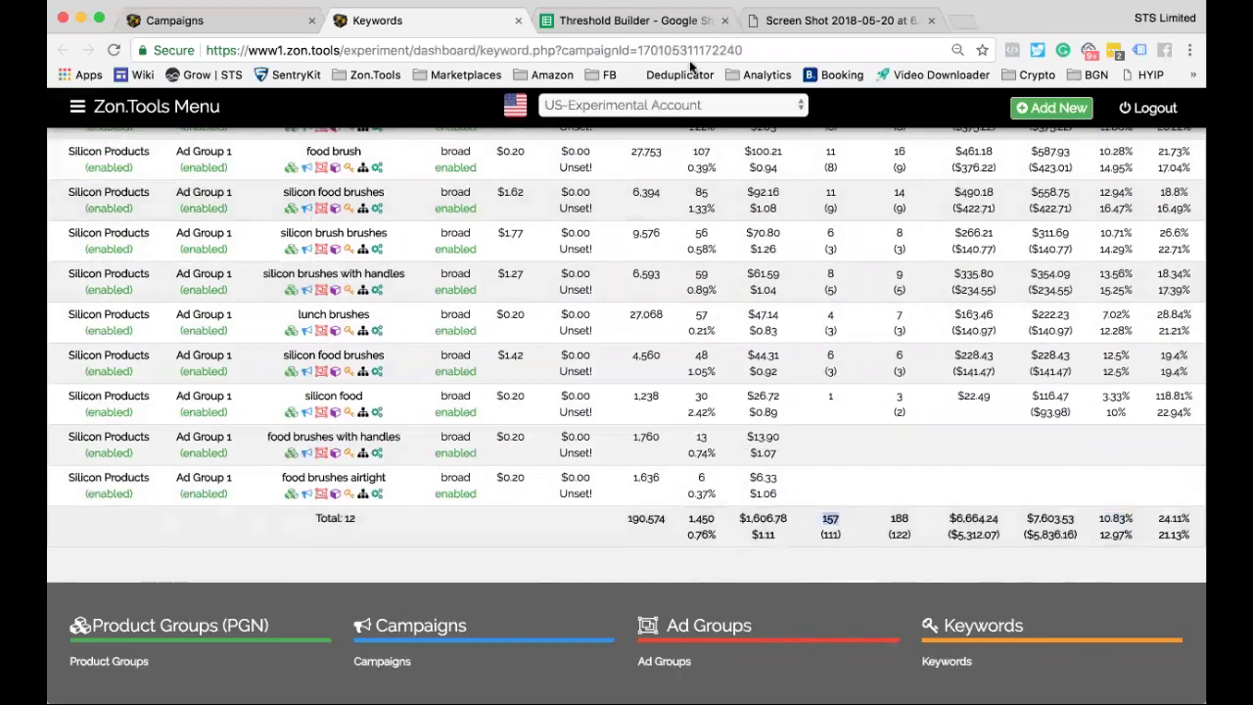
click(669, 24)
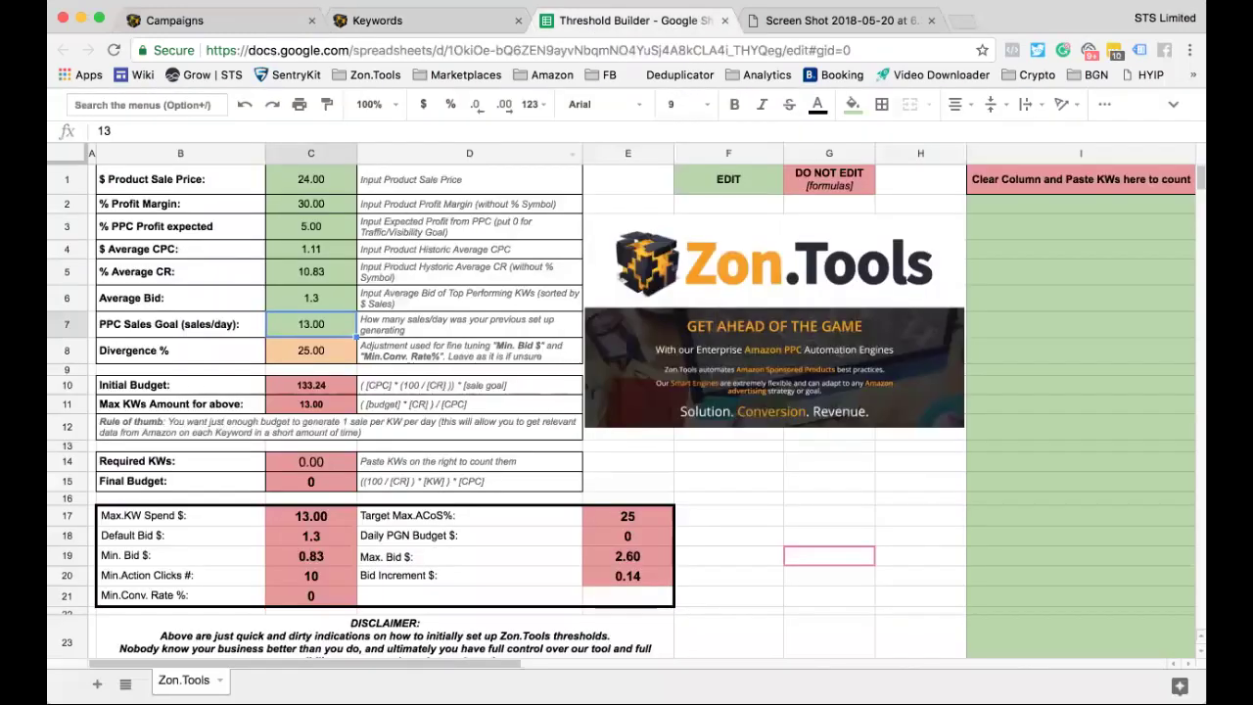
key(Return)
Open the Silicon Products campaign's rules in Zon.Tools and set Target Max. ACoS % to the Threshold Builder's value of 25.
drag(122, 517, 632, 595)
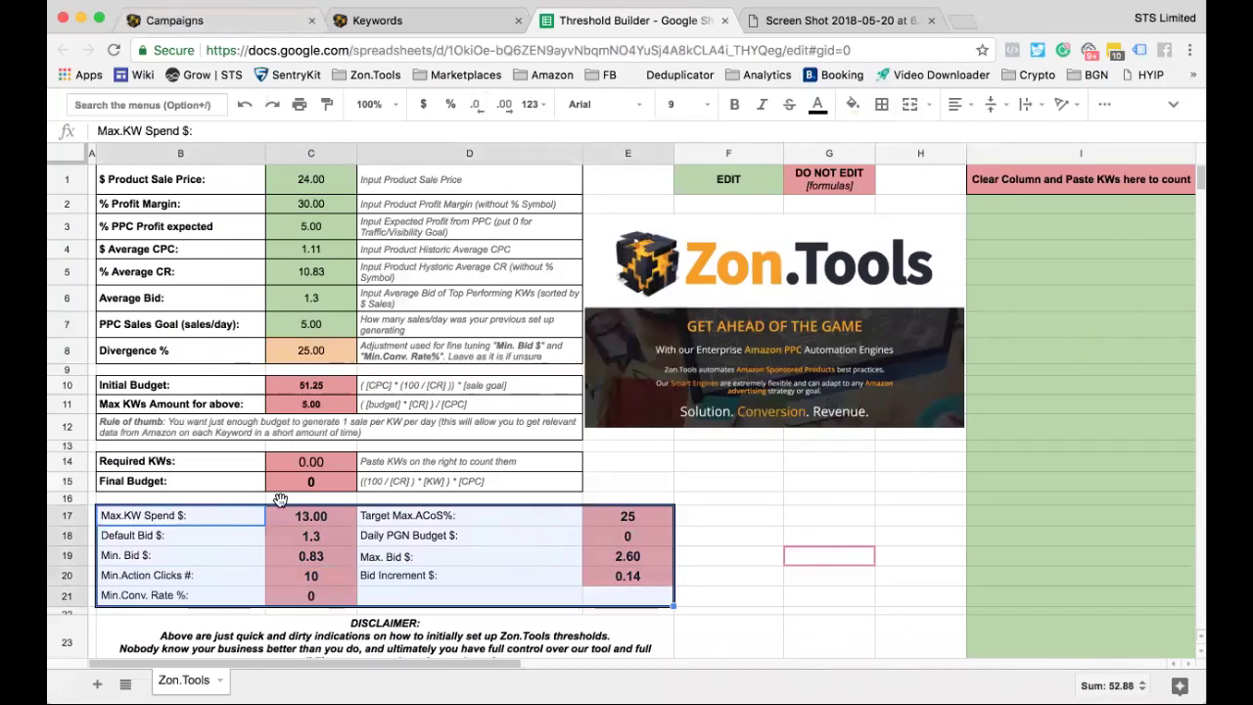
click(242, 23)
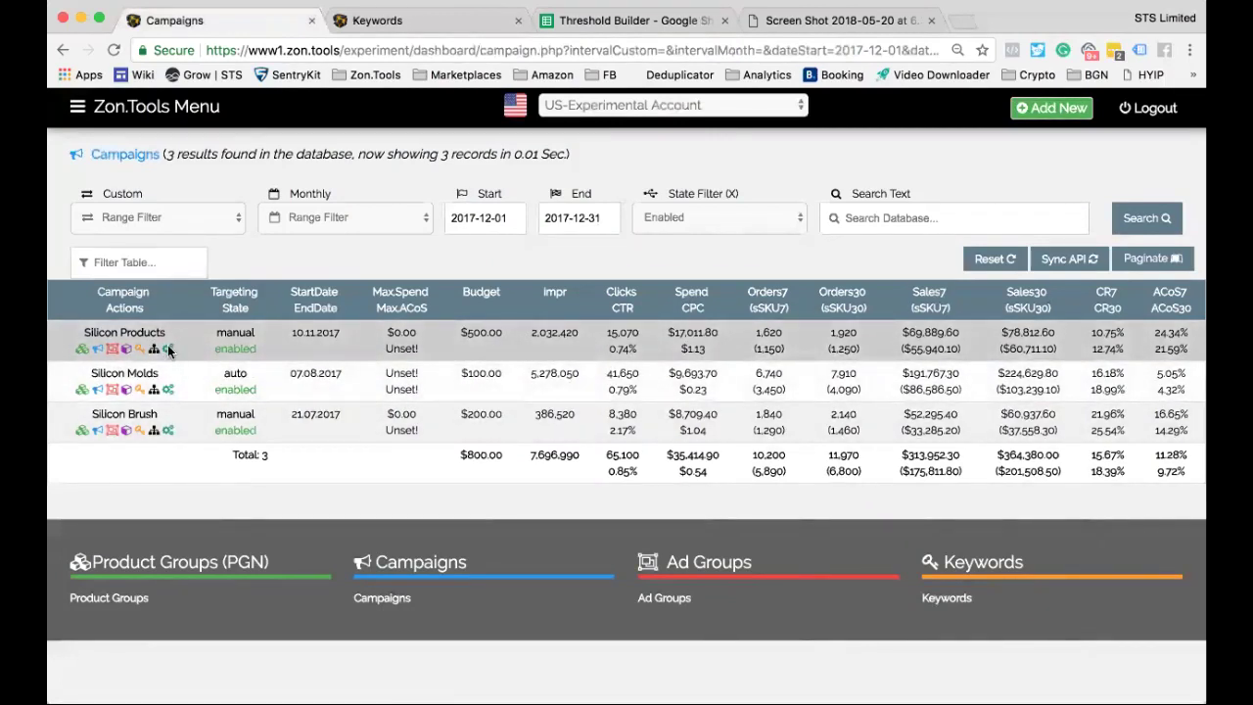
click(168, 349)
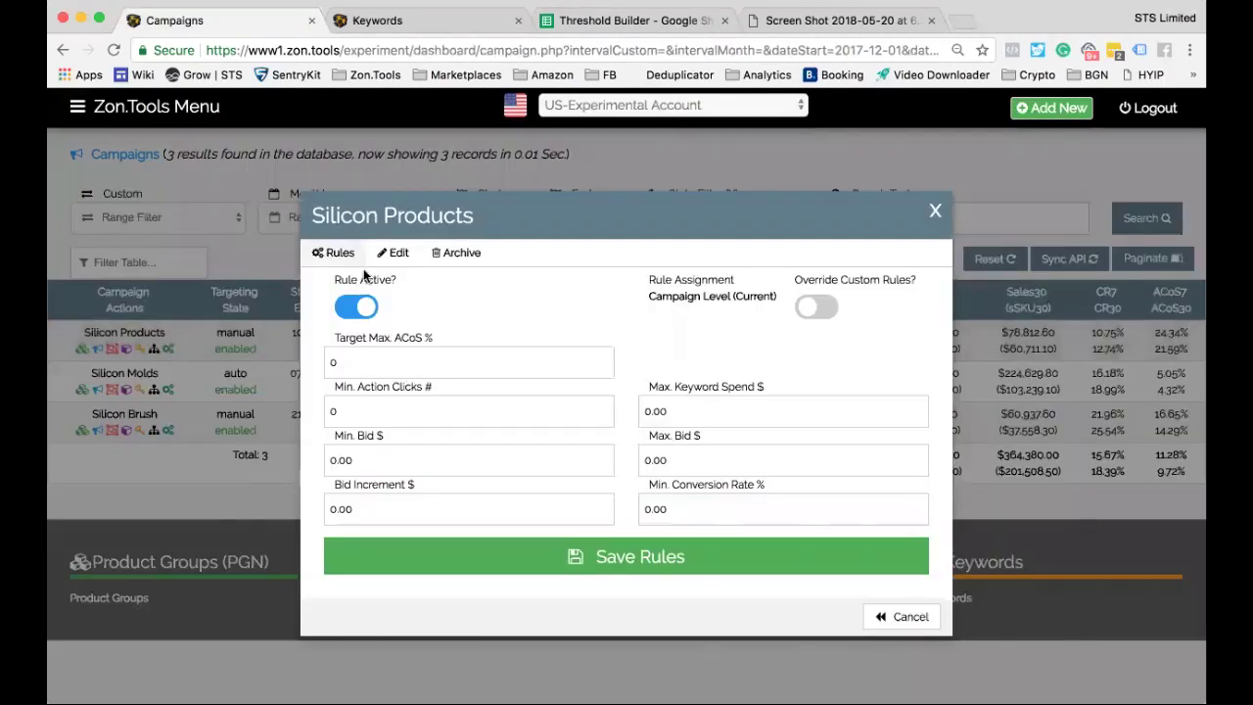
click(363, 363)
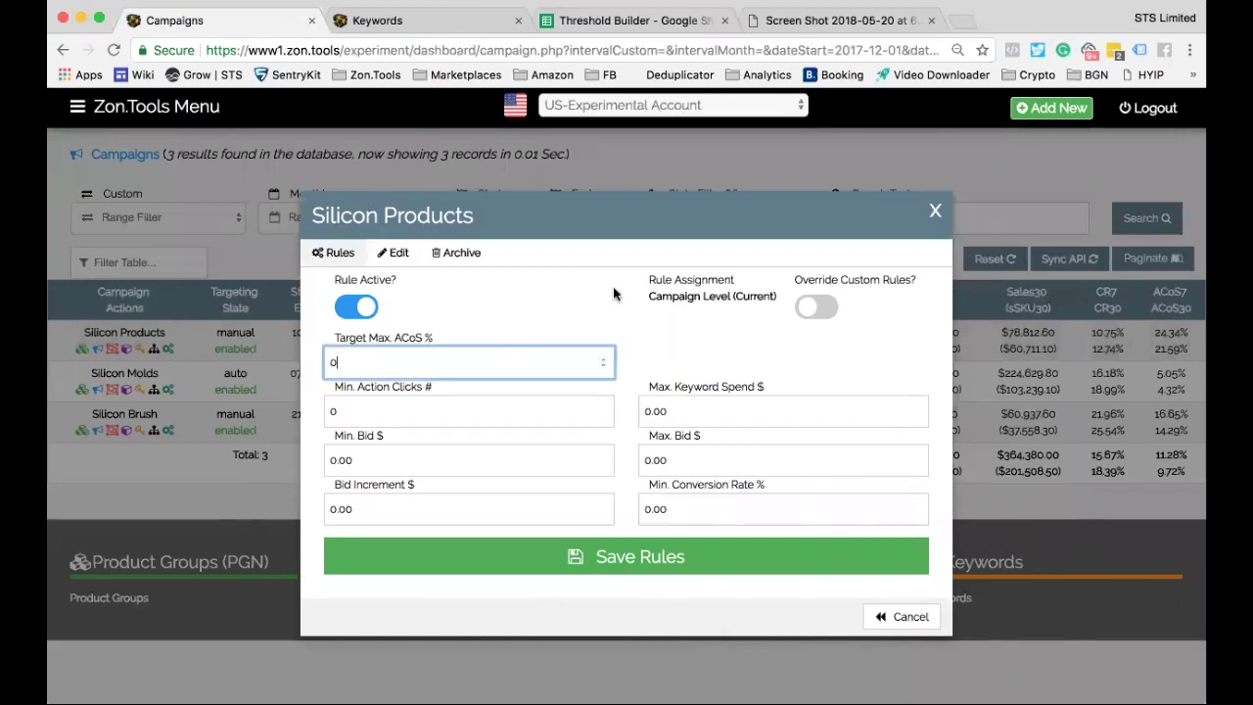
key(BackSpace)
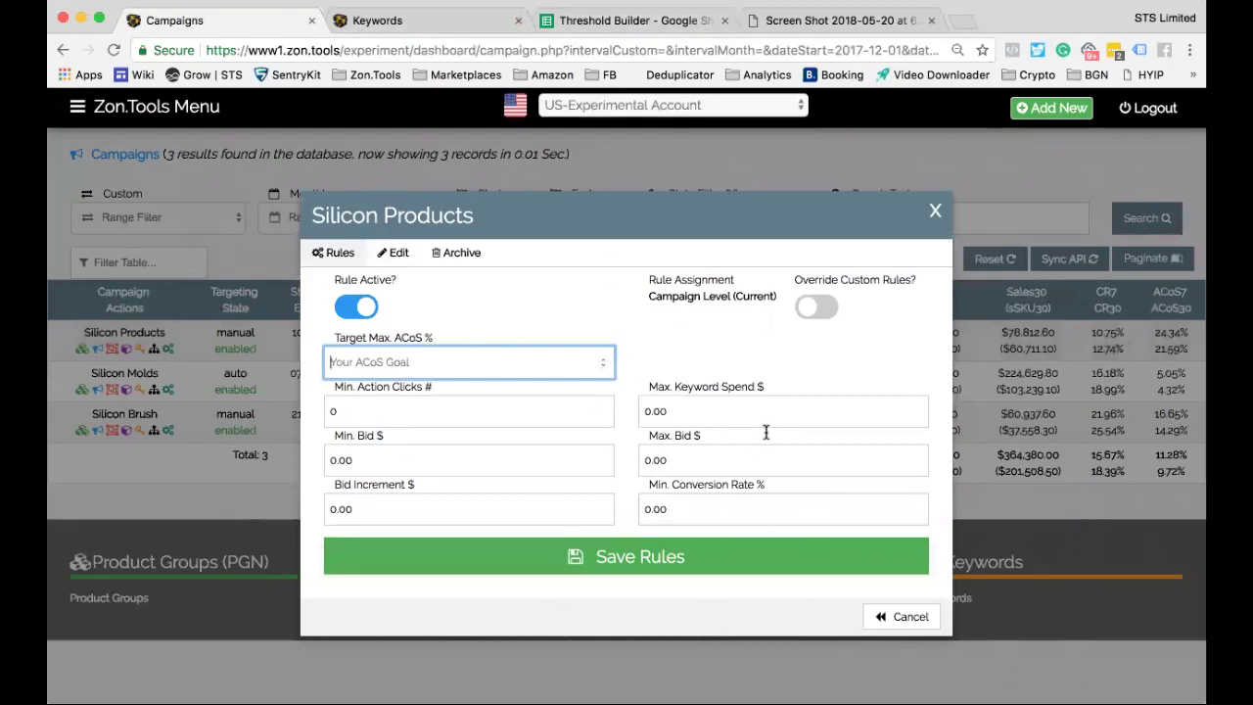
click(632, 20)
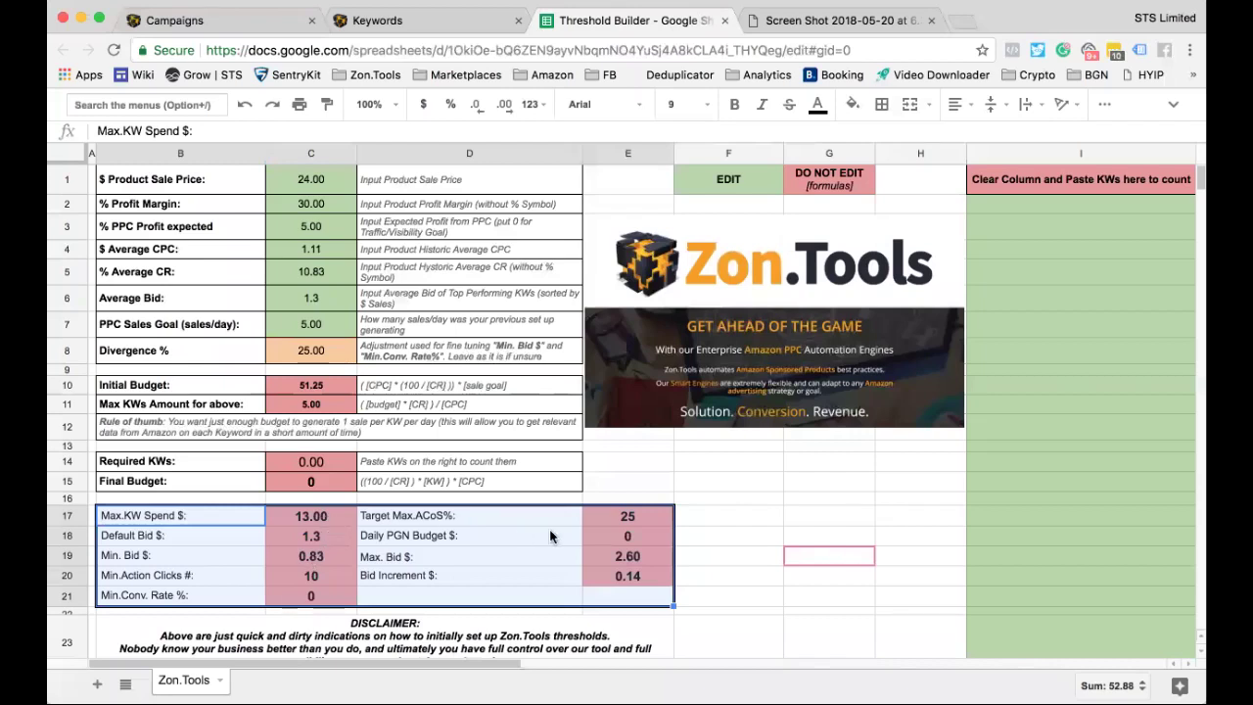
click(592, 520)
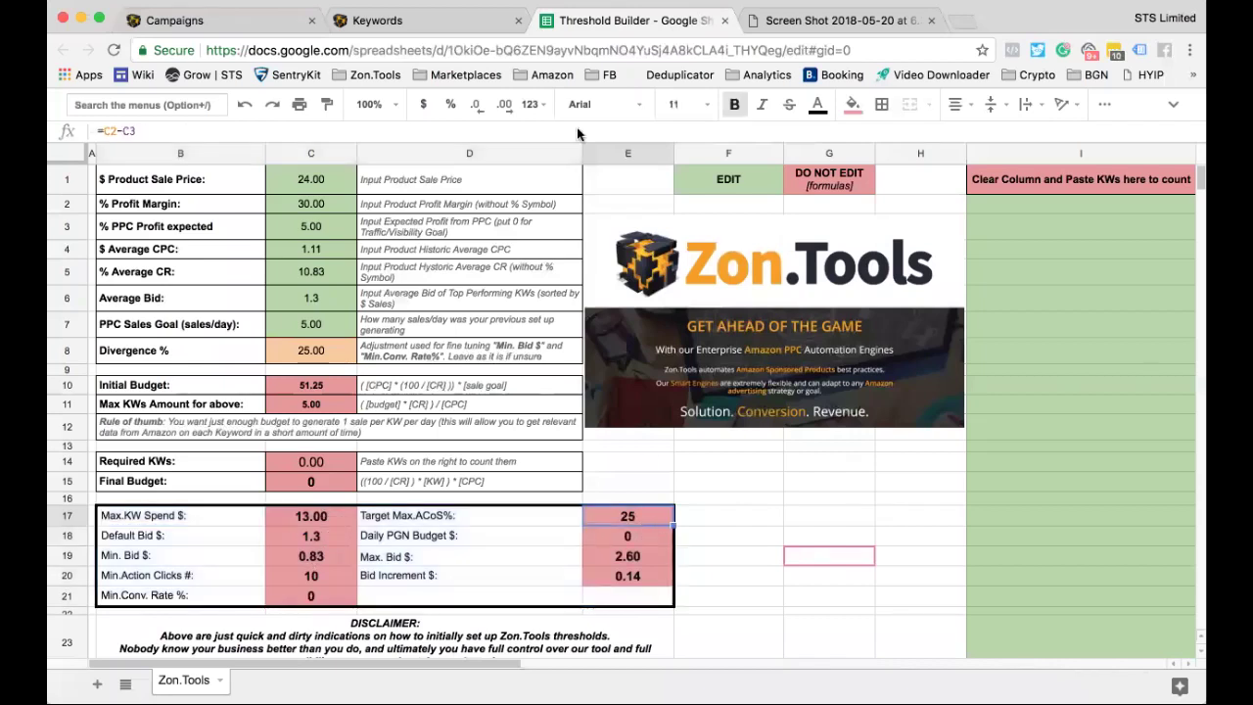
click(469, 20)
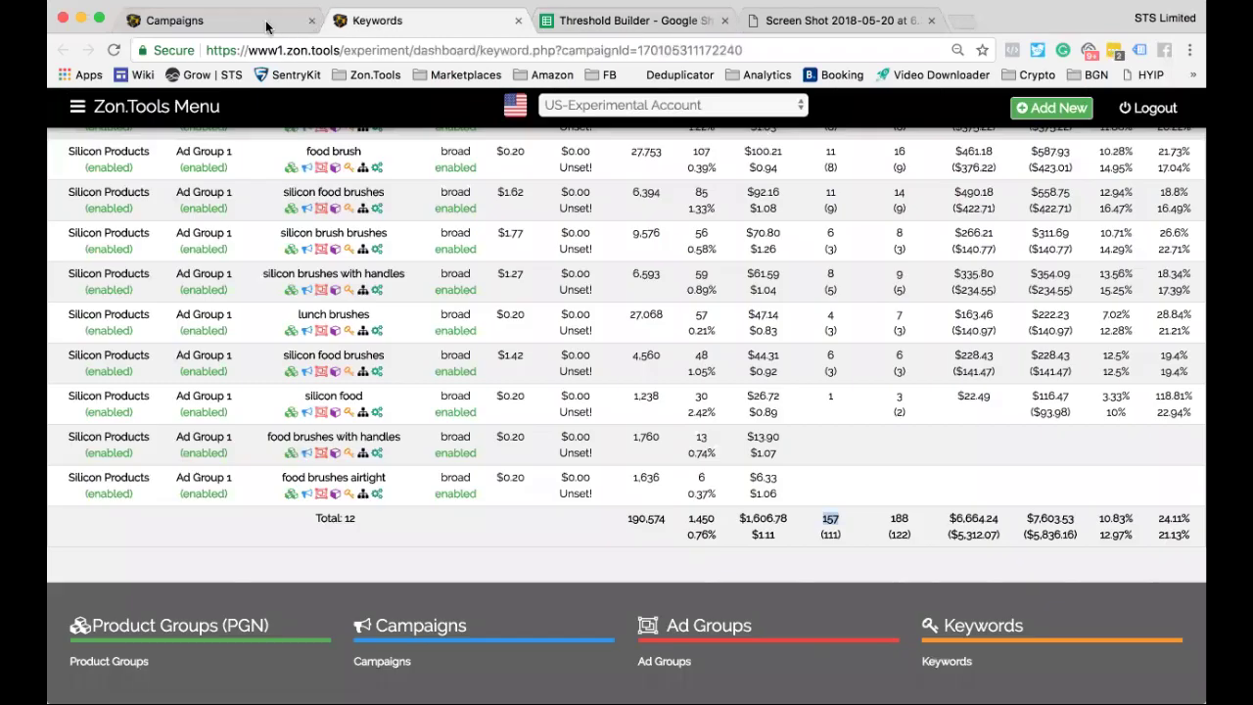
drag(265, 20, 424, 32)
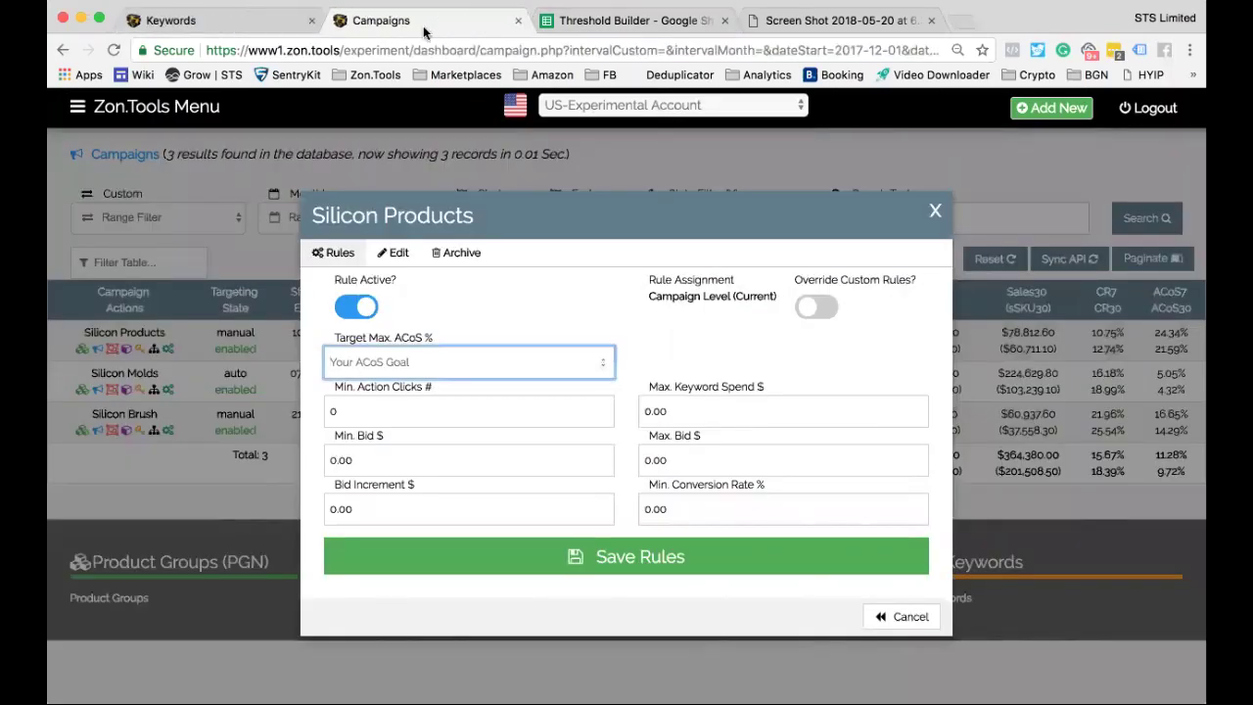
text(25)
Check the minimum action clicks in the Threshold Builder and set Min. Action Clicks # in the Silicon Products rules to 10.
click(456, 417)
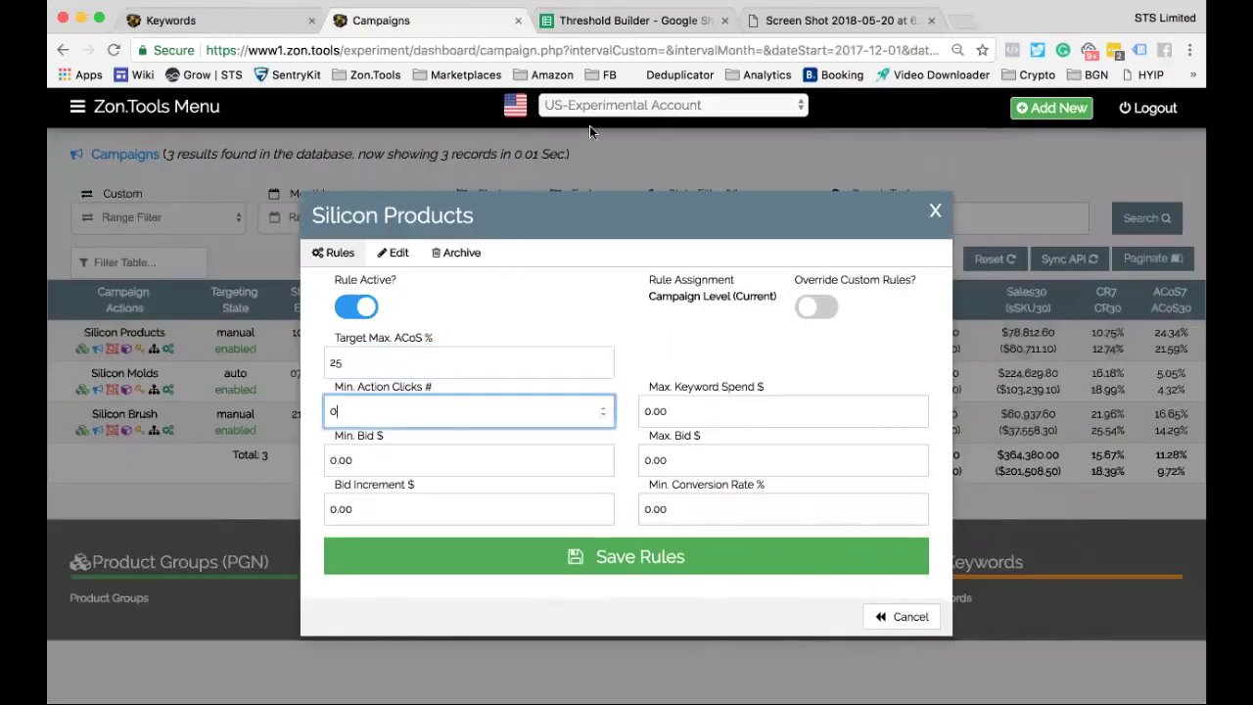
click(624, 27)
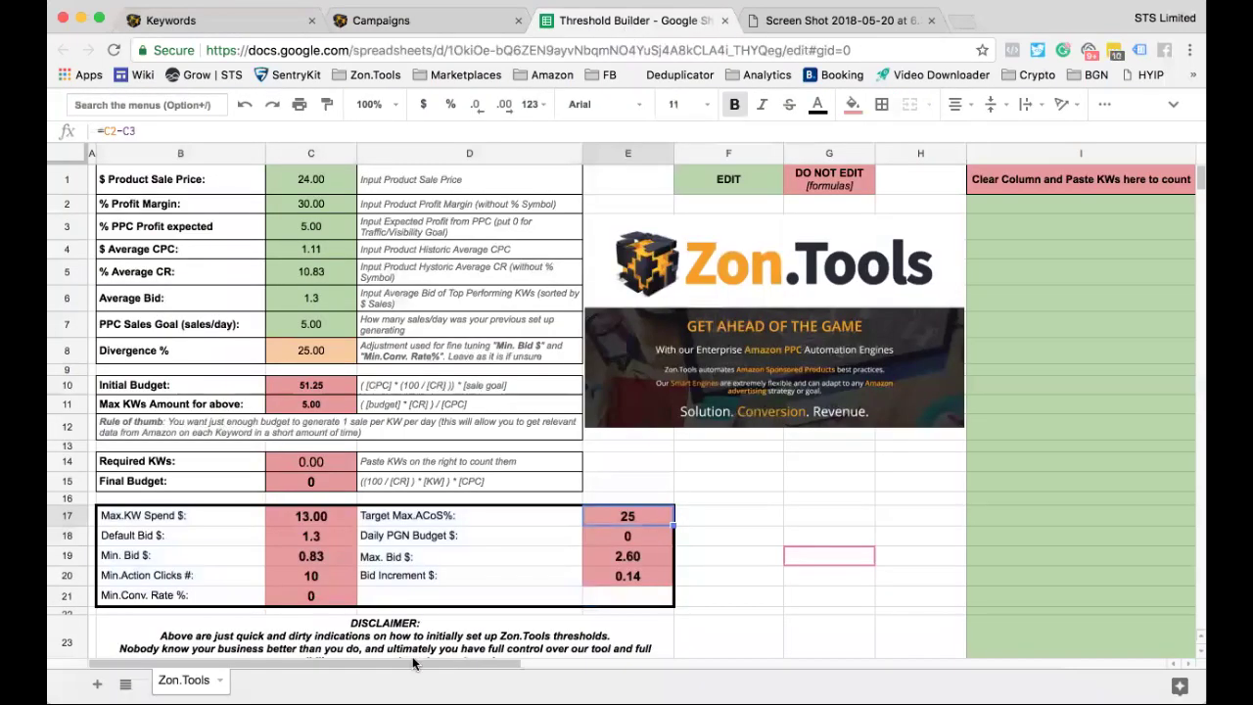
click(323, 578)
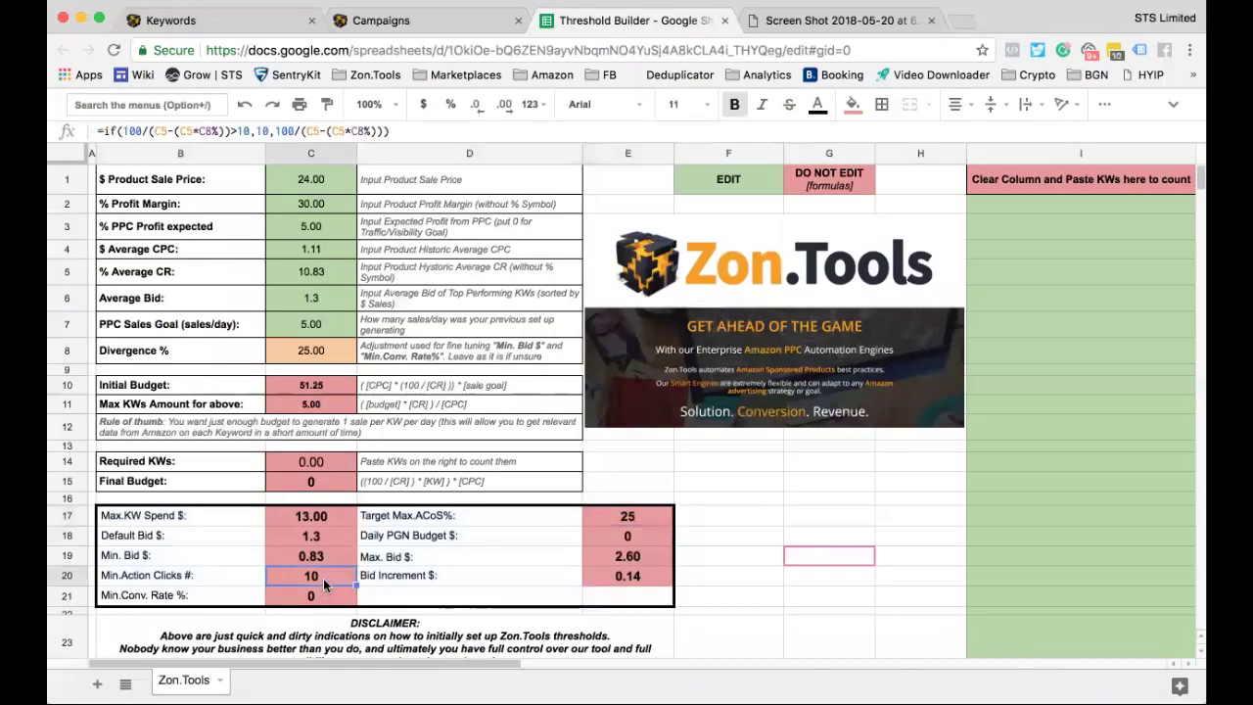
click(410, 21)
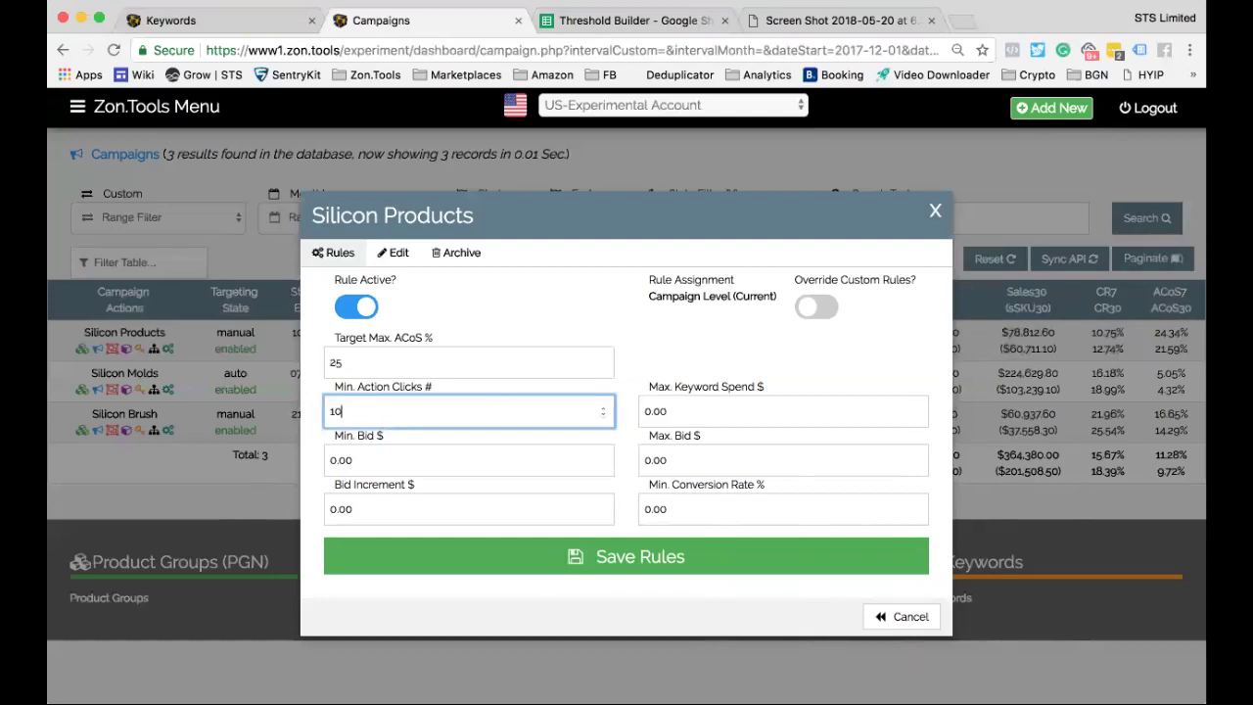
text(10)
Look up the maximum keyword spend in the Threshold Builder and set Max. Keyword Spend $ in the campaign rules to 13.
key(Tab)
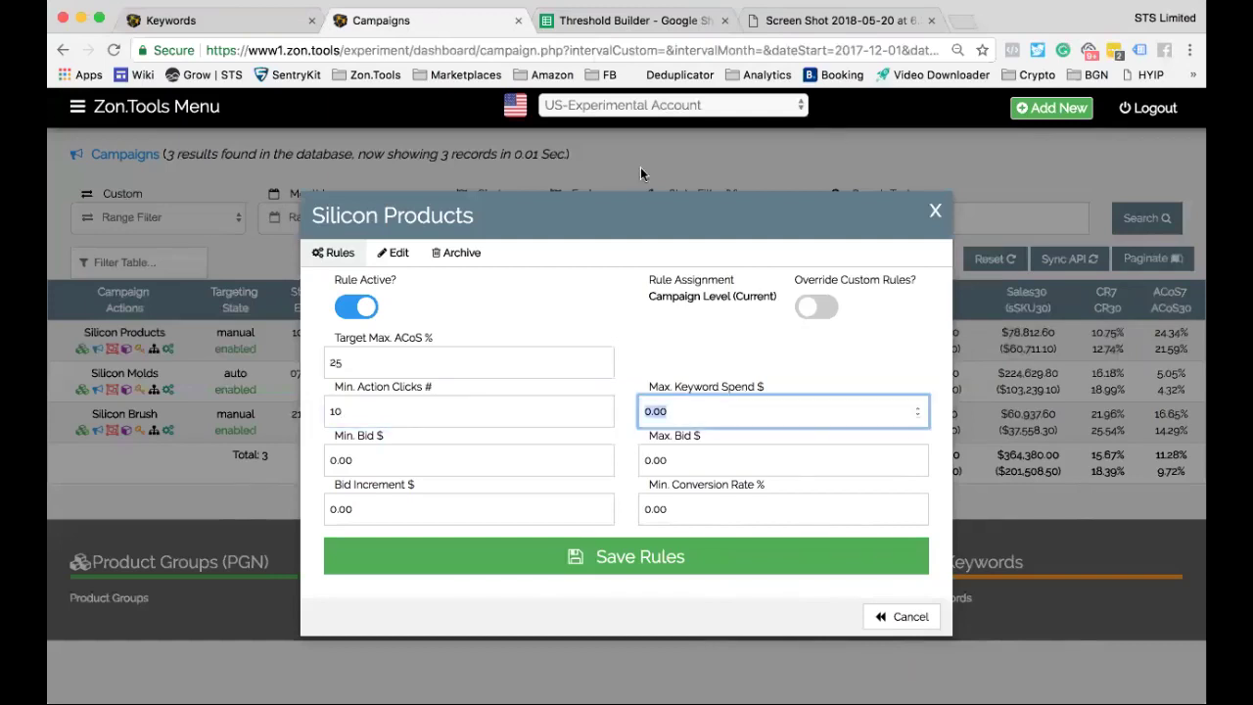
click(606, 22)
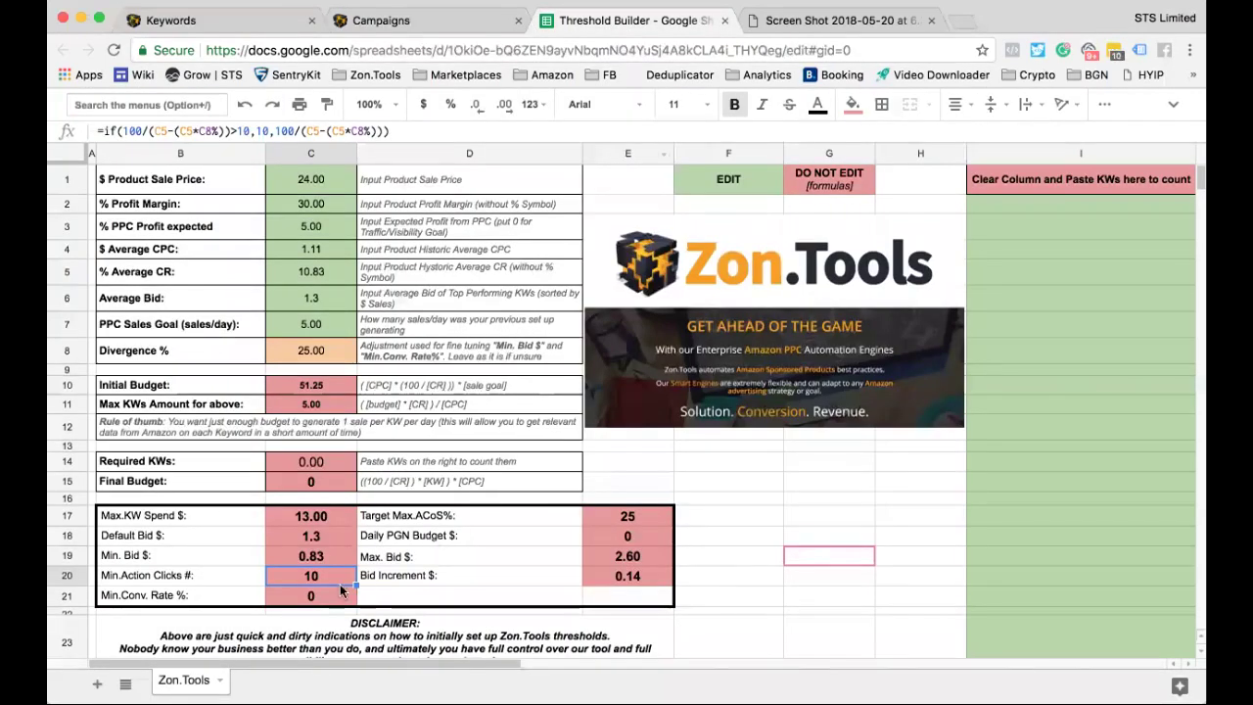
click(322, 521)
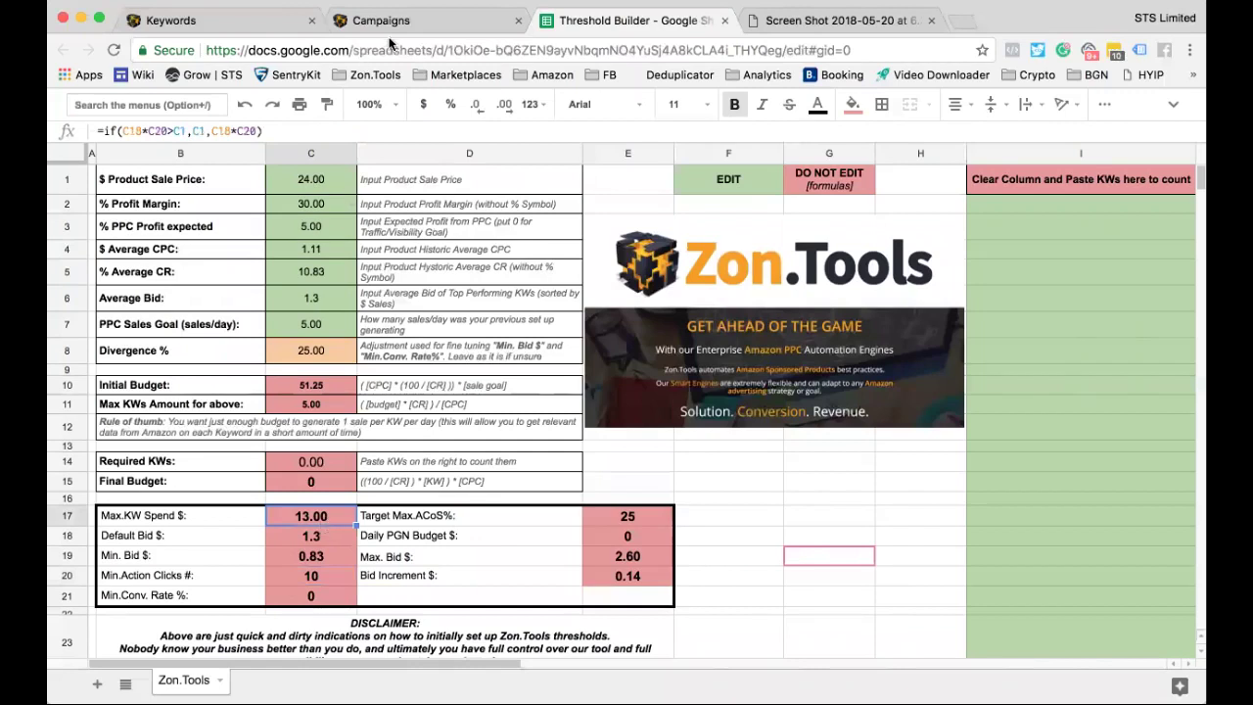
click(426, 27)
text(13)
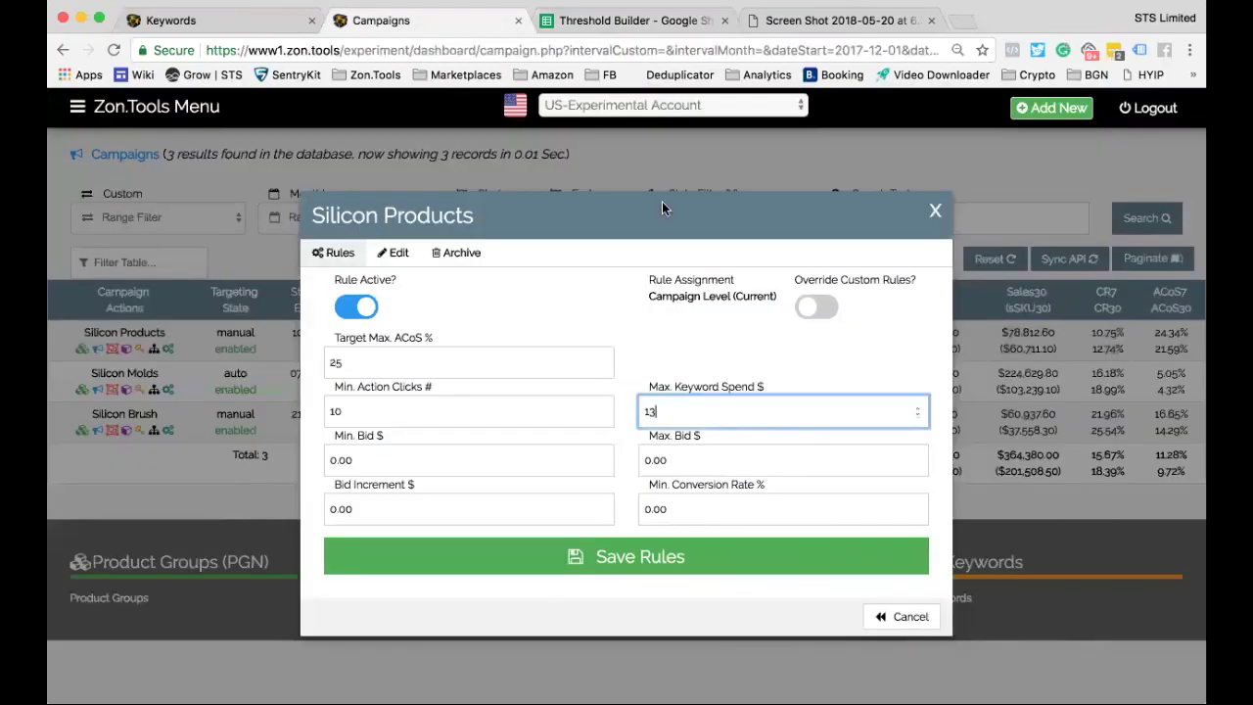
Look up the minimum bid in the Threshold Builder and set Min. Bid $ in the Silicon Products rules to 0.83.
click(567, 461)
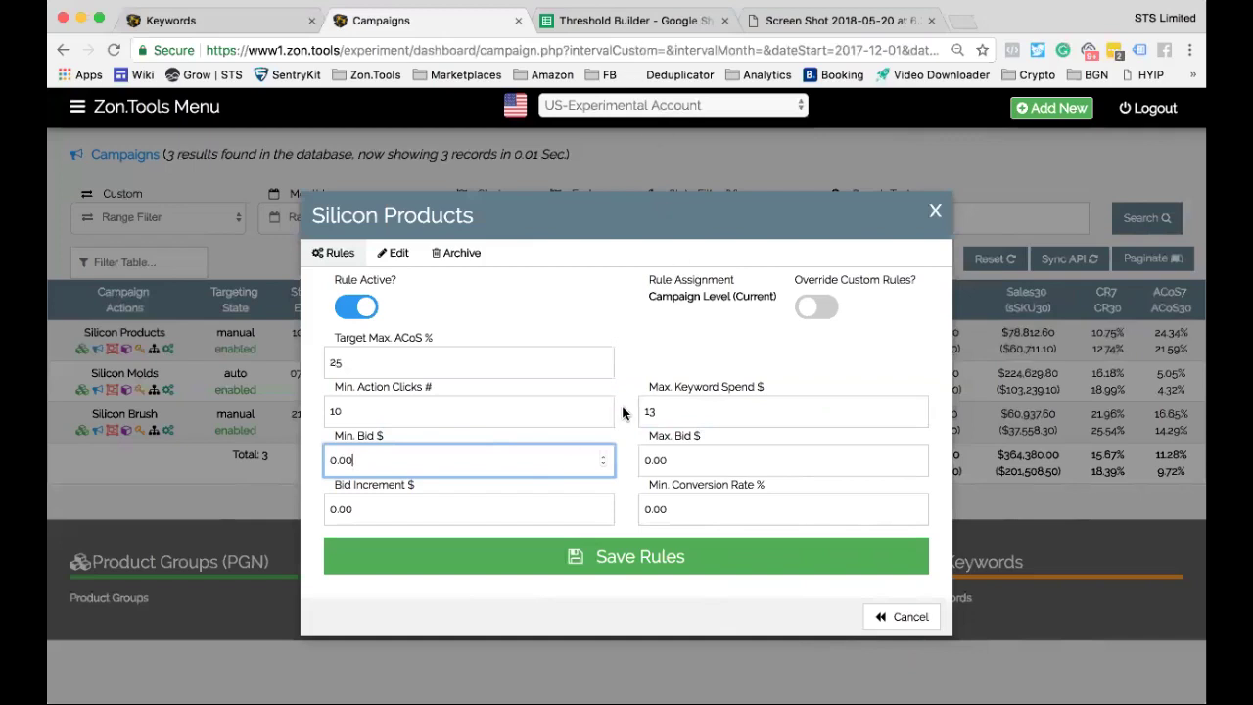
mouse_move(623, 413)
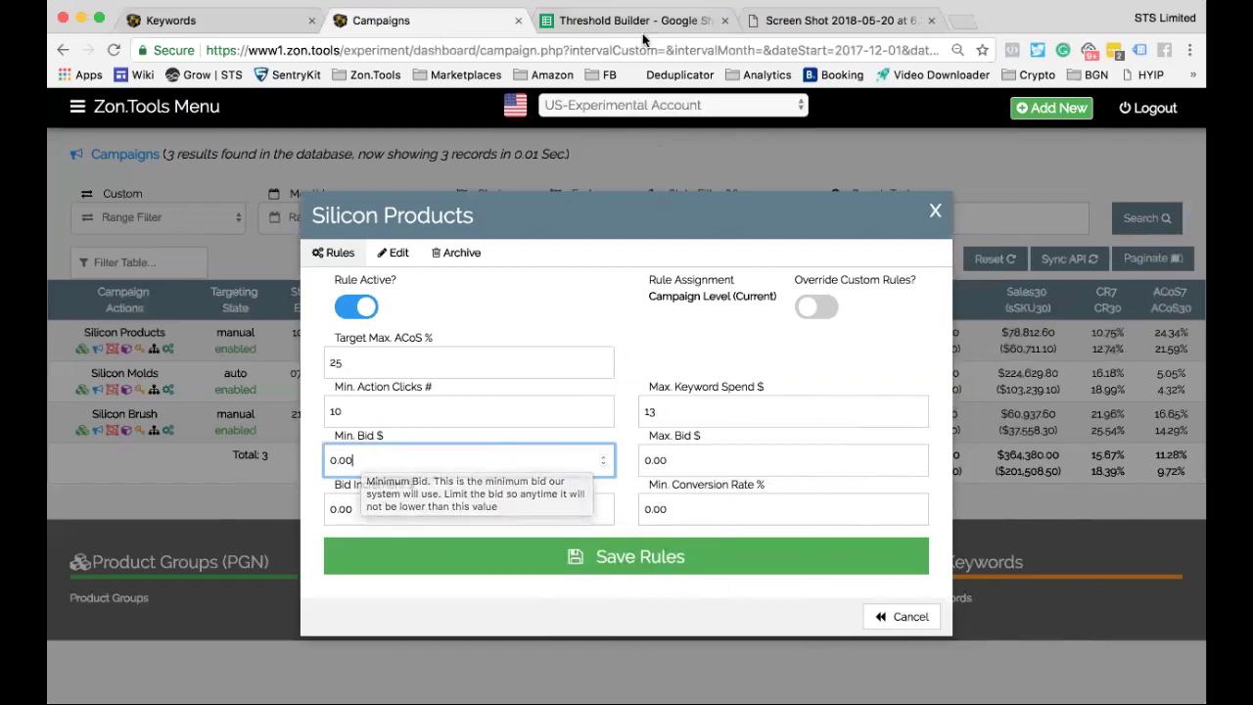
key(ctrl+Tab)
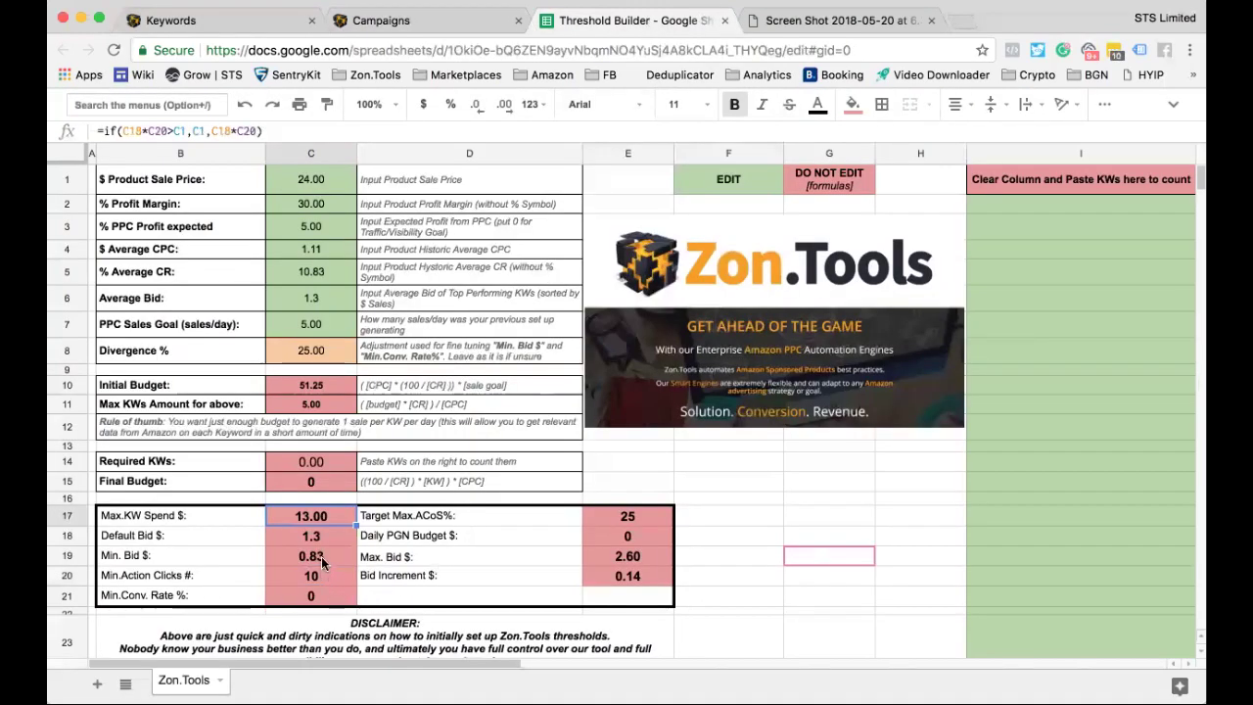
click(474, 23)
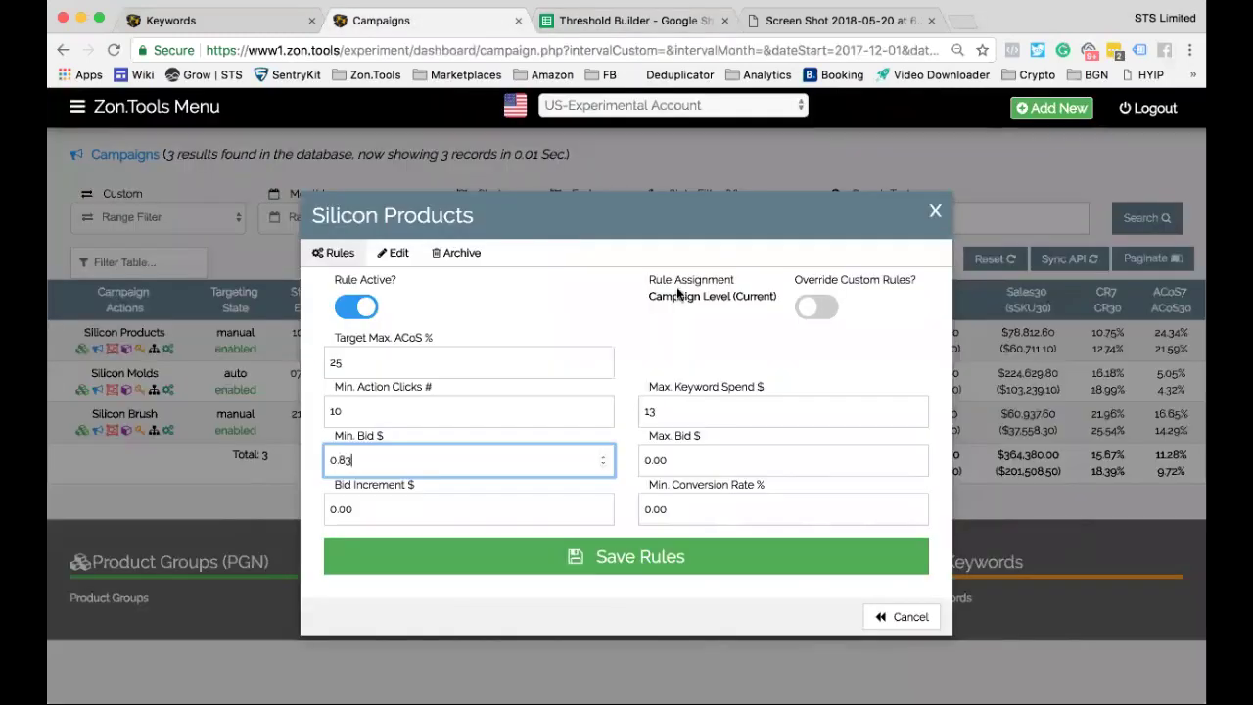
Look up the maximum bid in the Threshold Builder and set Max. Bid $ in the Silicon Products rules to 2.6.
click(722, 460)
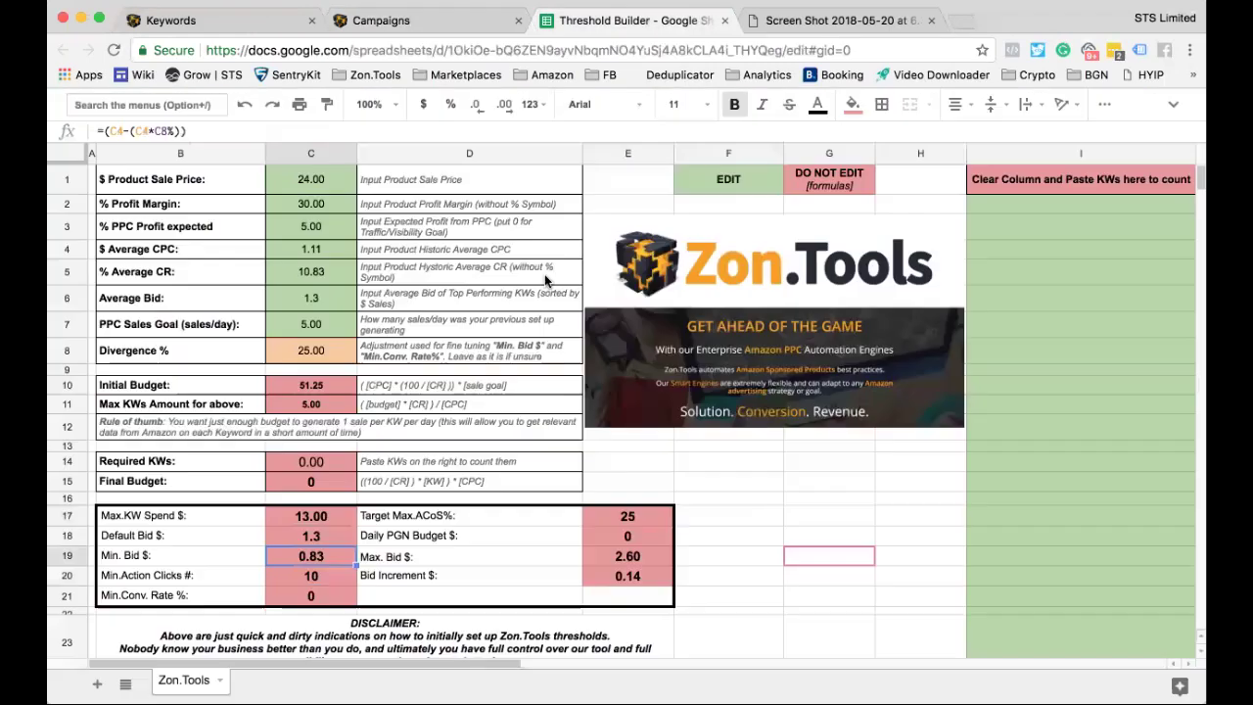
click(656, 30)
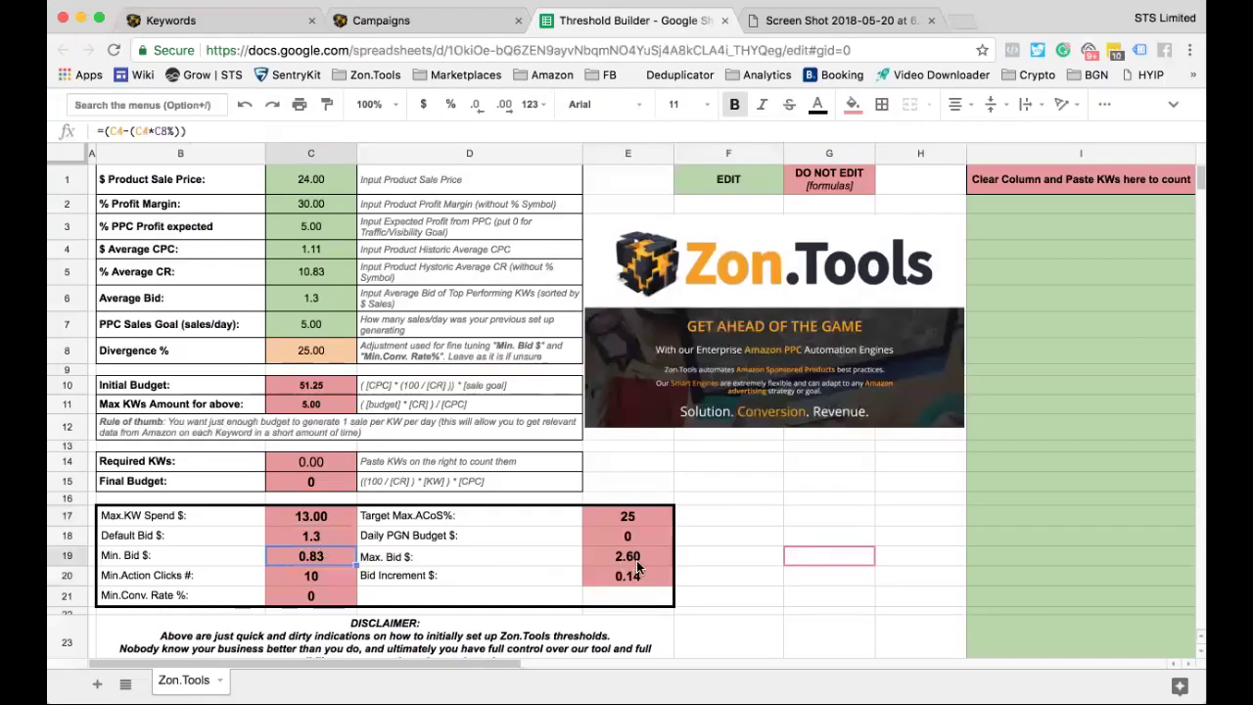
click(638, 564)
click(424, 27)
key(BackSpace)
key(BackSpace)
text(2.6)
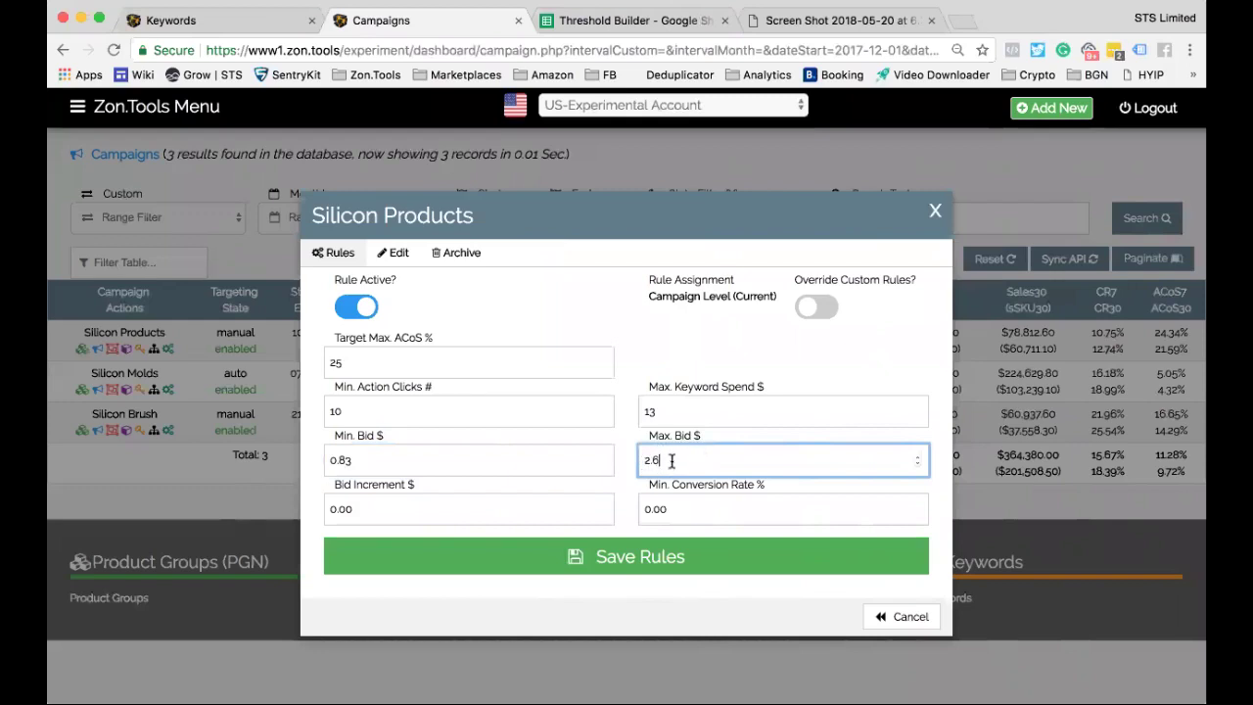
Look up the bid increment in the Threshold Builder and set Bid Increment $ in the Silicon Products rules to 0.14.
click(536, 507)
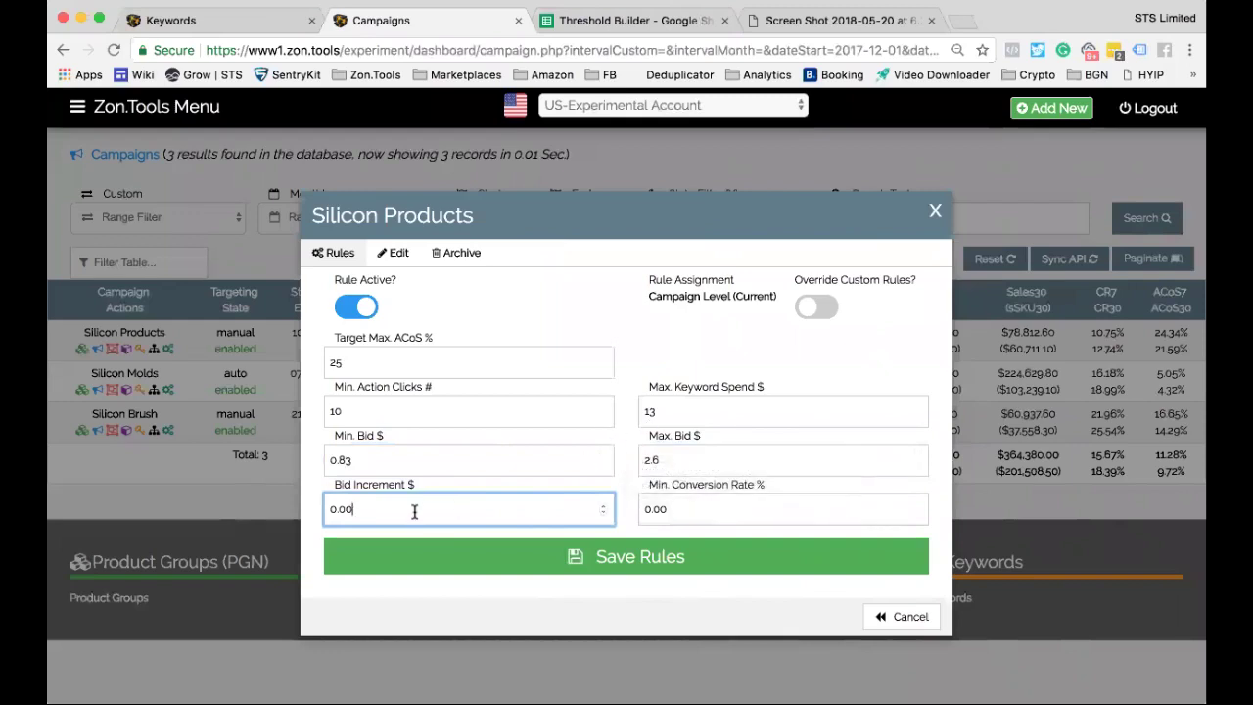
click(646, 20)
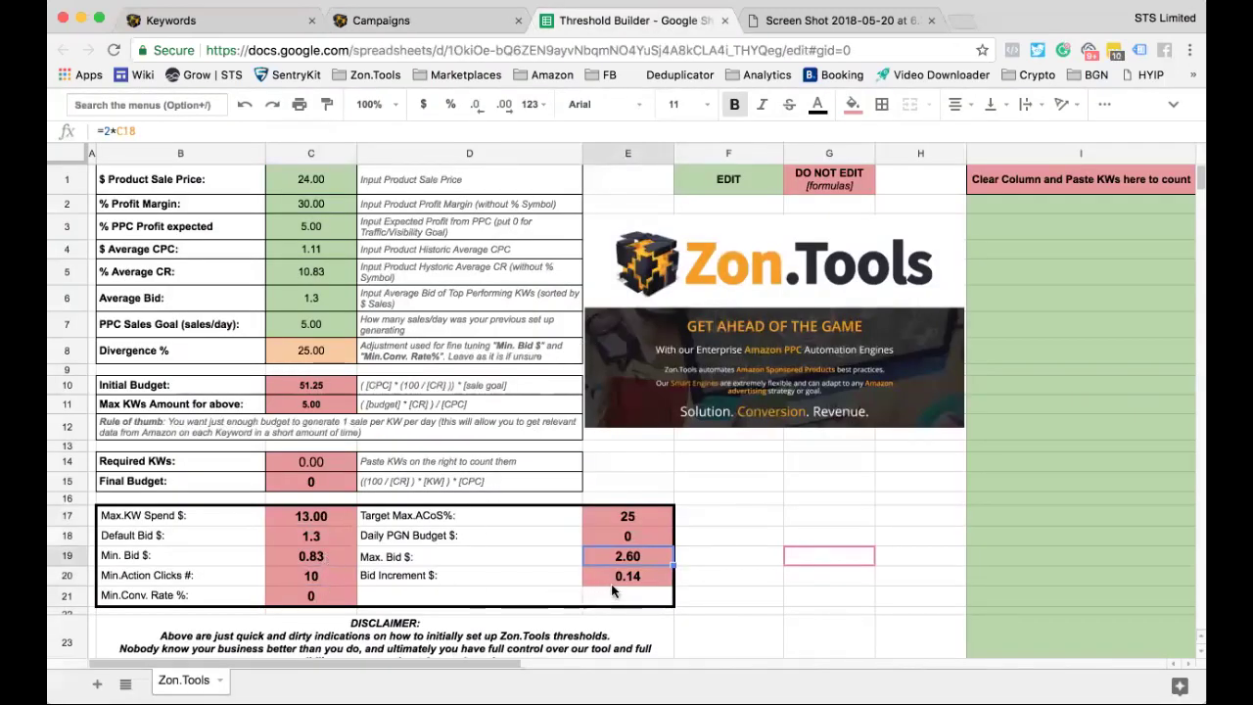
click(633, 577)
click(442, 21)
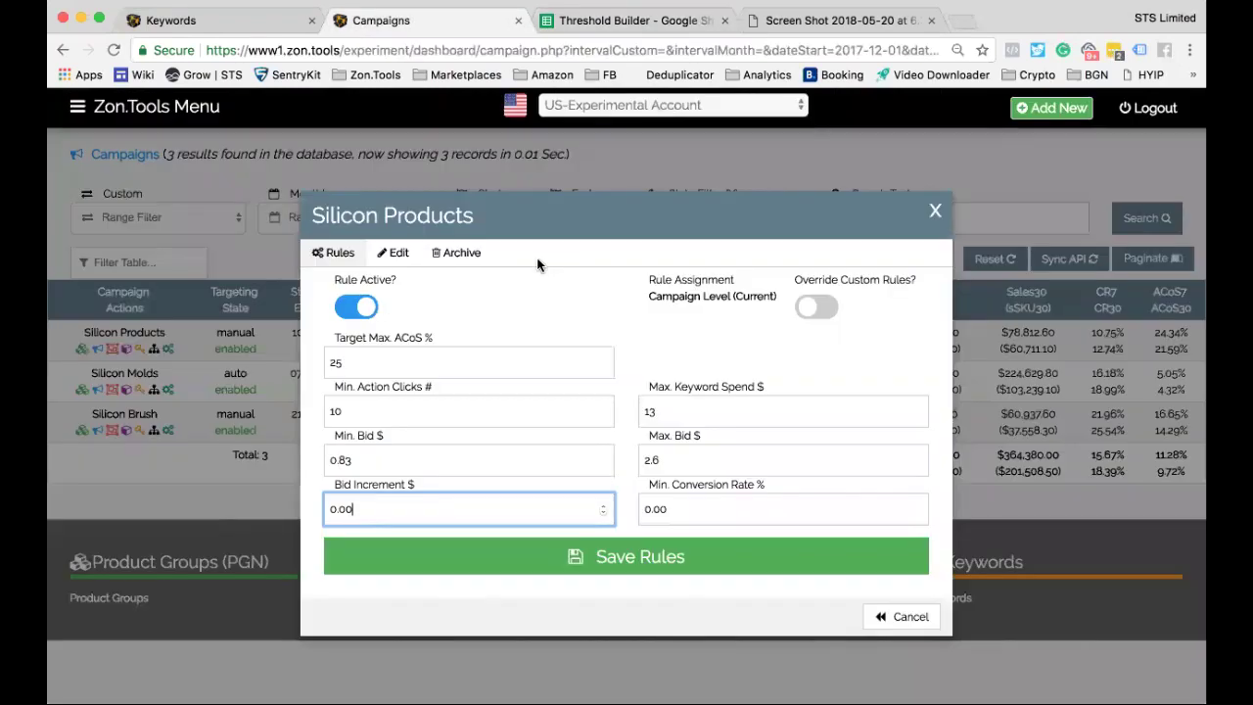
text(0.14)
click(761, 519)
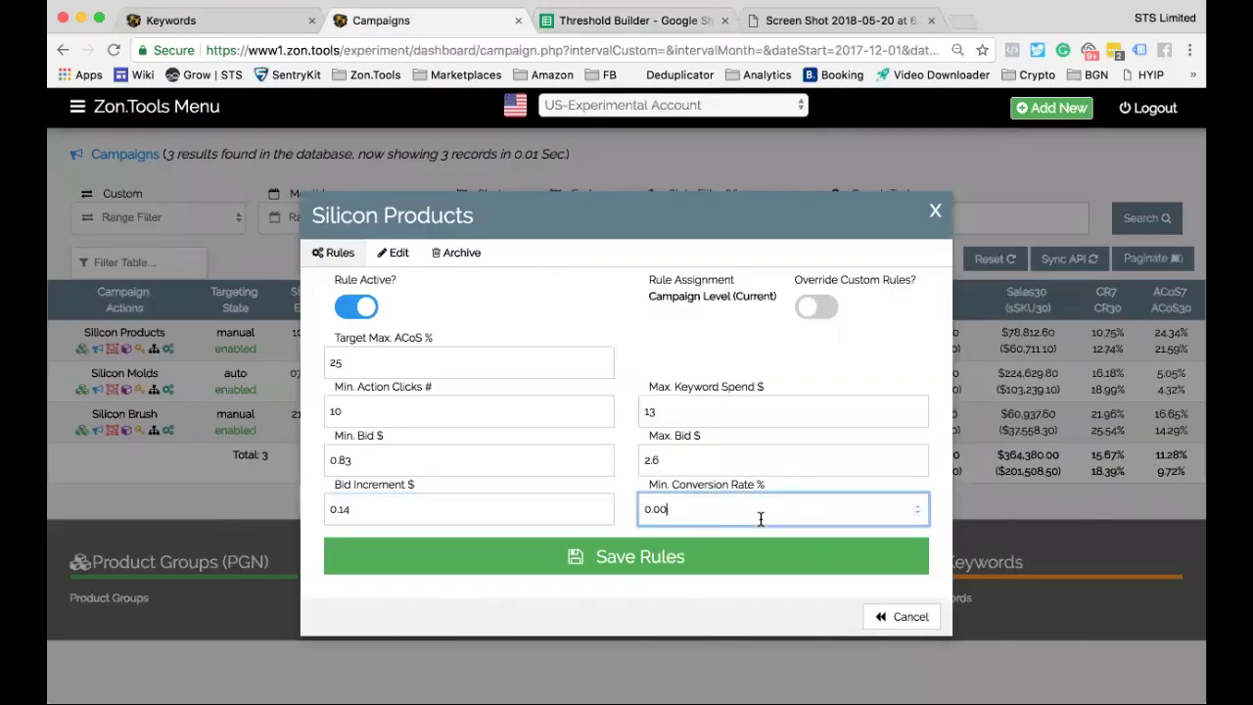
Look up the minimum conversion rate in the Threshold Builder and save the Silicon Products campaign rules.
click(631, 20)
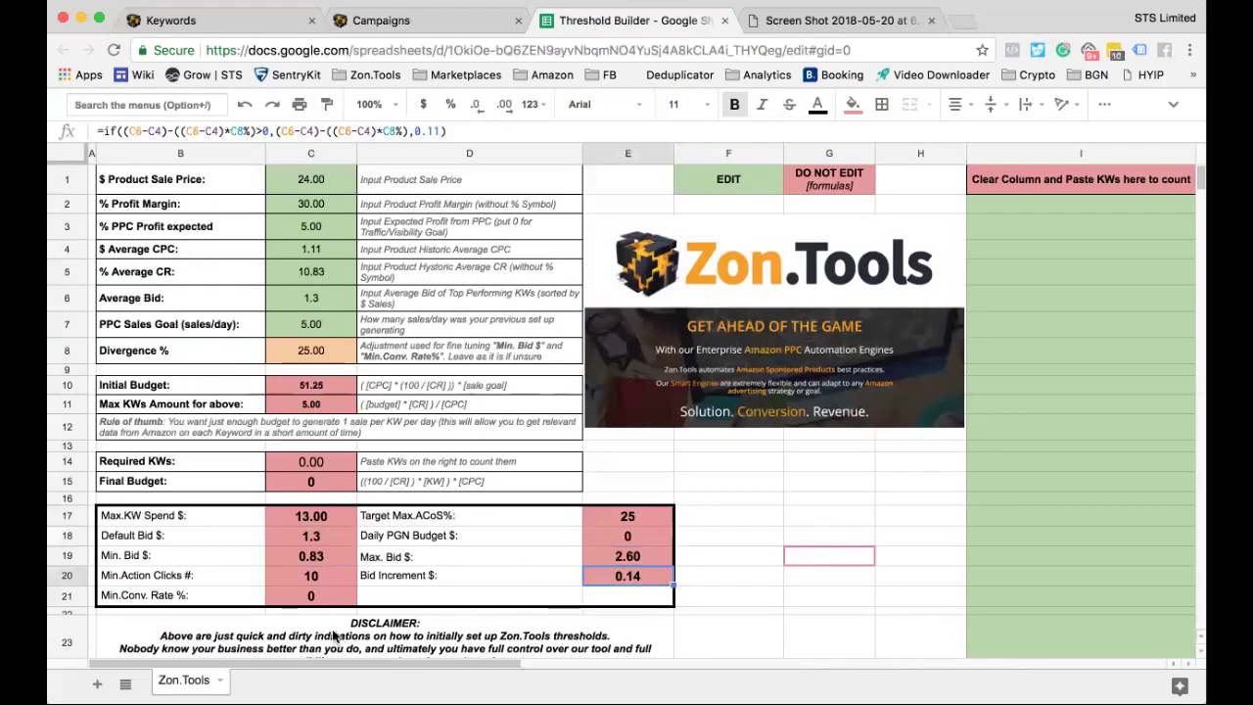
click(313, 597)
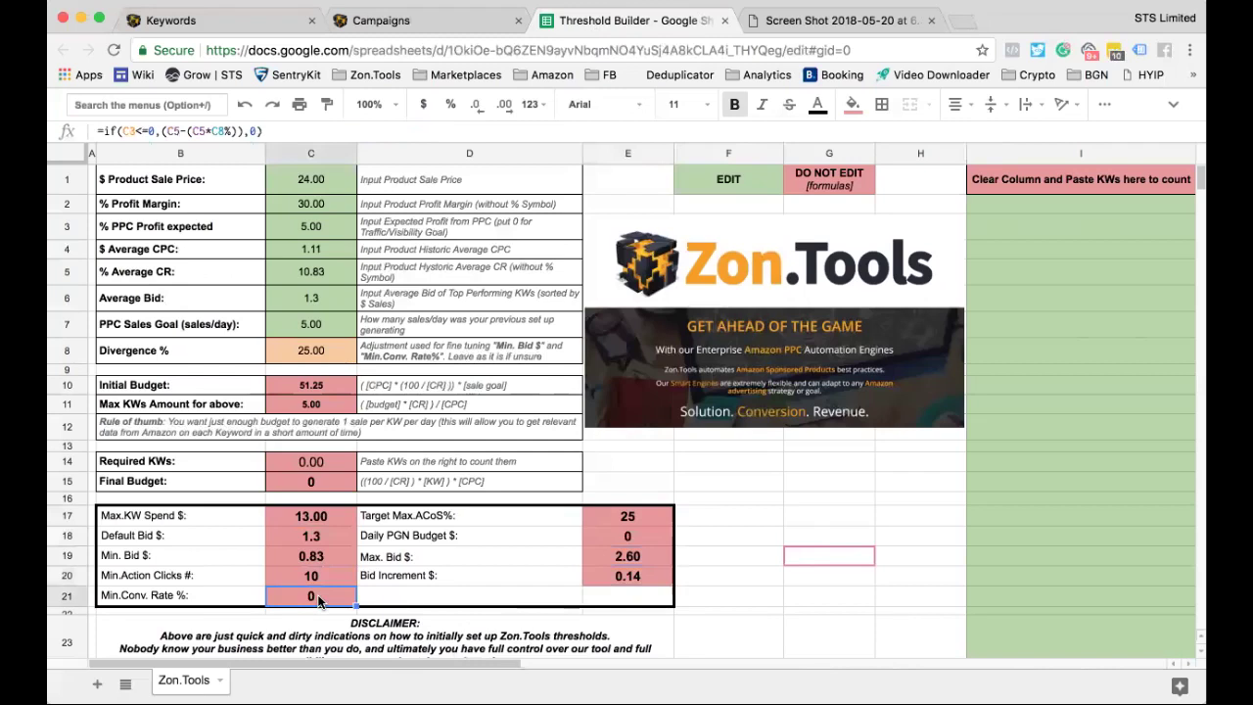
click(441, 20)
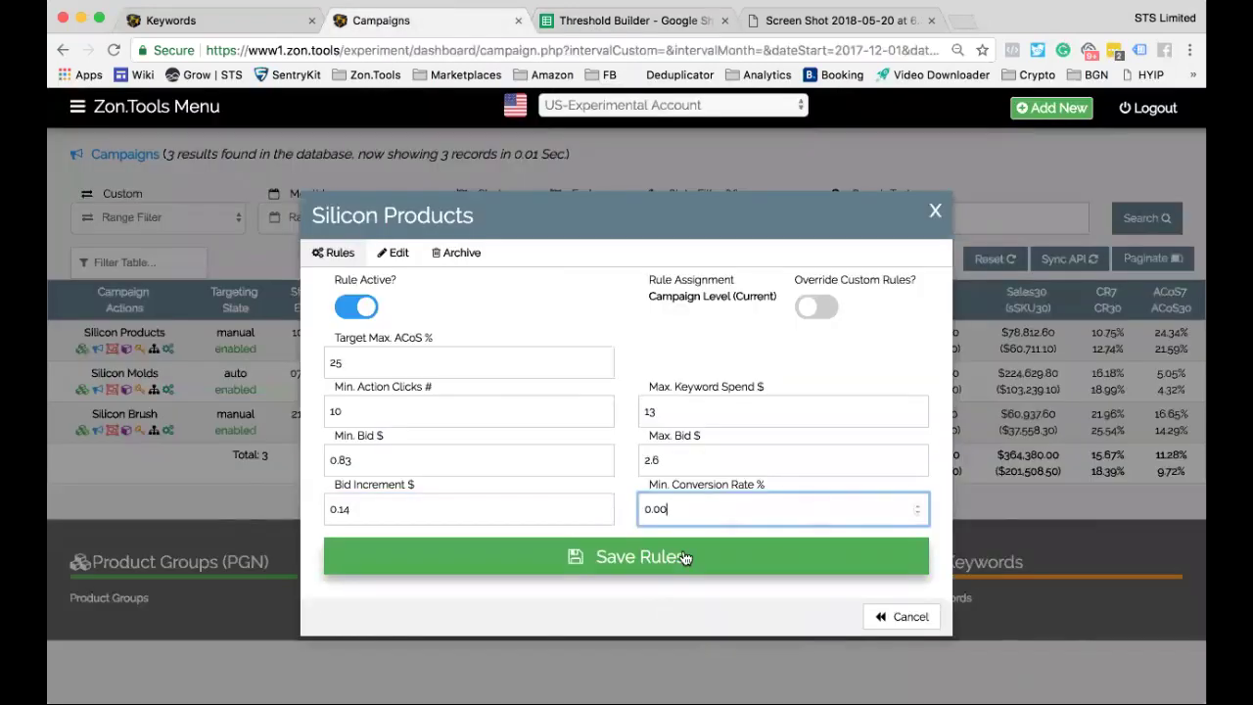
click(587, 571)
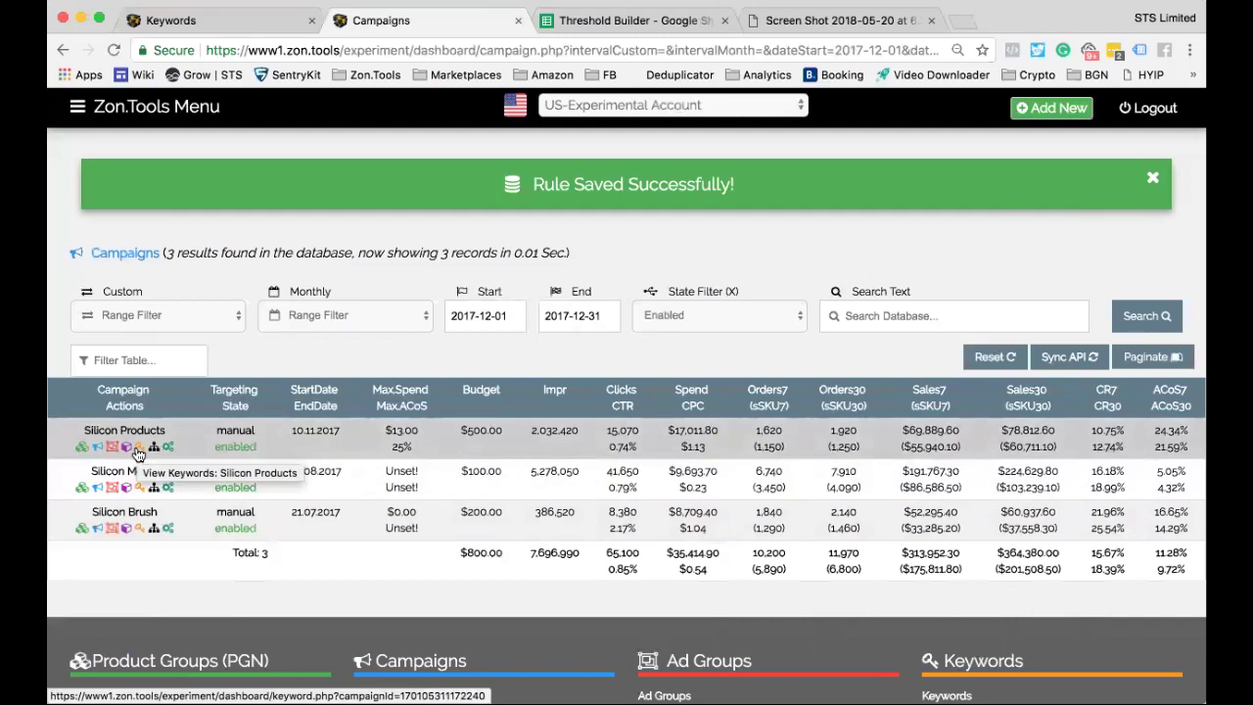
Open the Silicon Products campaign's keywords in a new tab and sort them by ACoS7 in descending order.
right_click(138, 453)
click(200, 452)
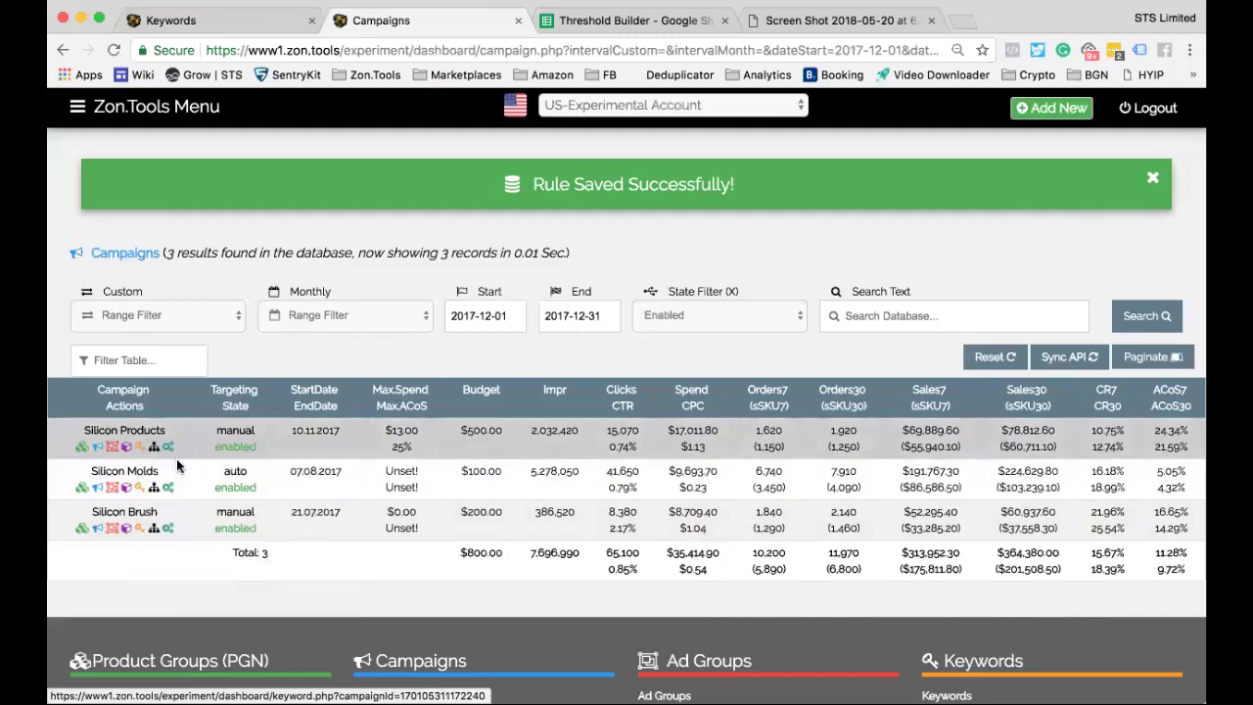
key(ctrl+Tab)
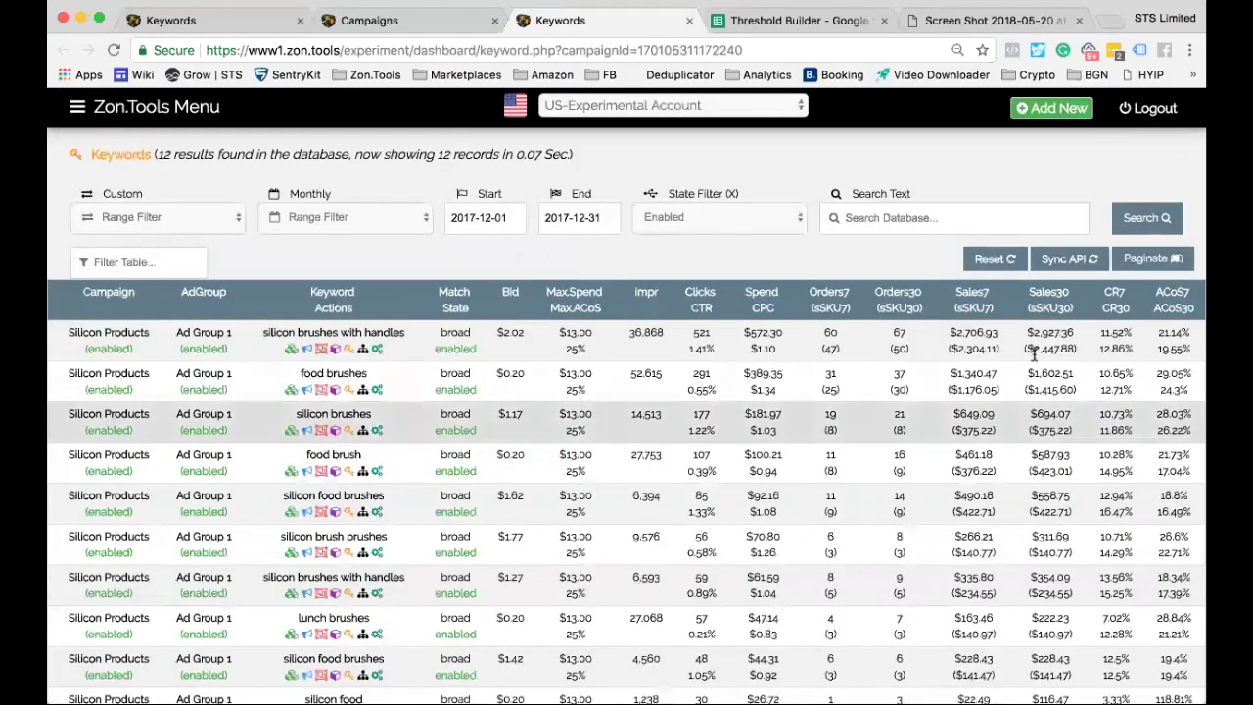
click(1180, 297)
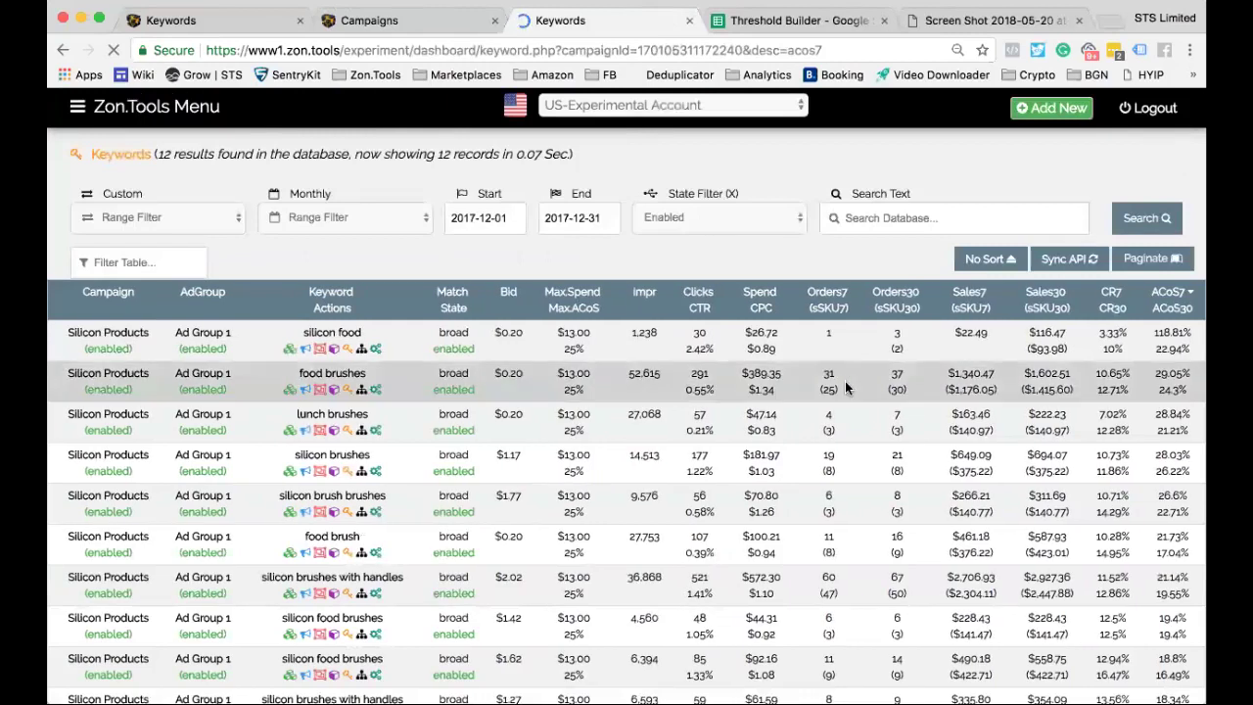
Compare the keywords' ACoS with their maximum ACoS threshold, focusing on the food brushes keyword.
scroll(845, 381, down, 1)
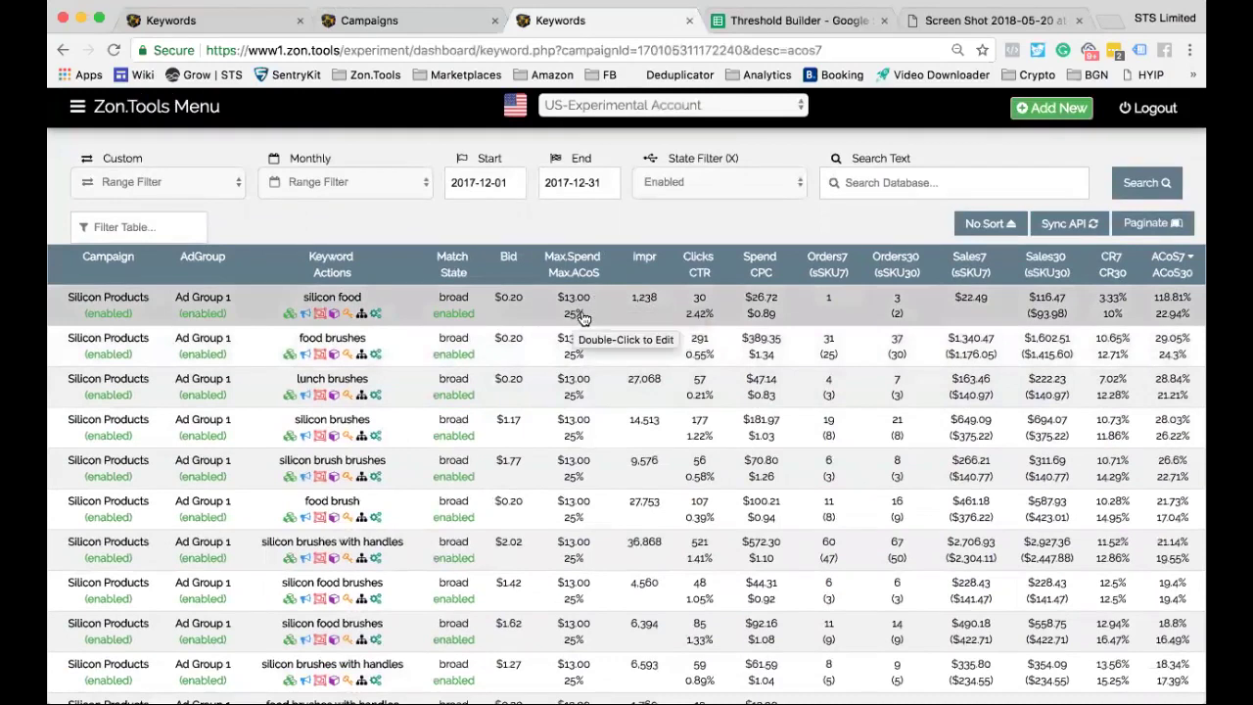
scroll(607, 322, down, 1)
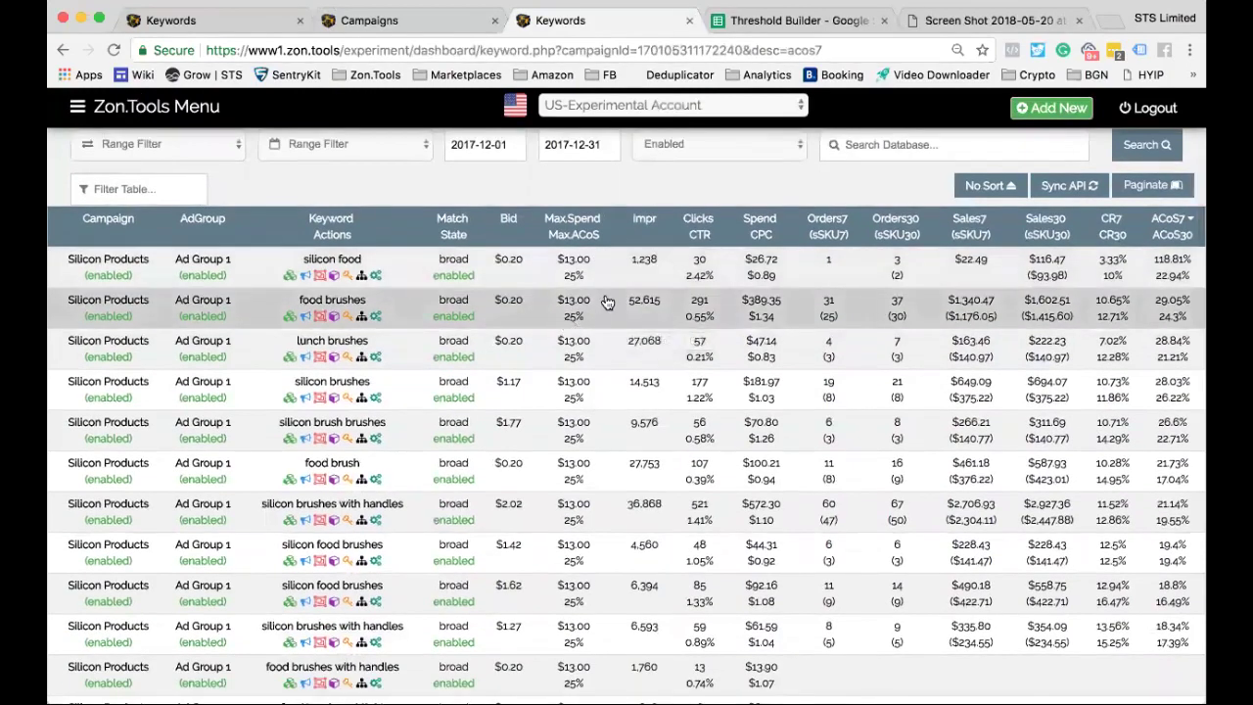
scroll(571, 331, down, 1)
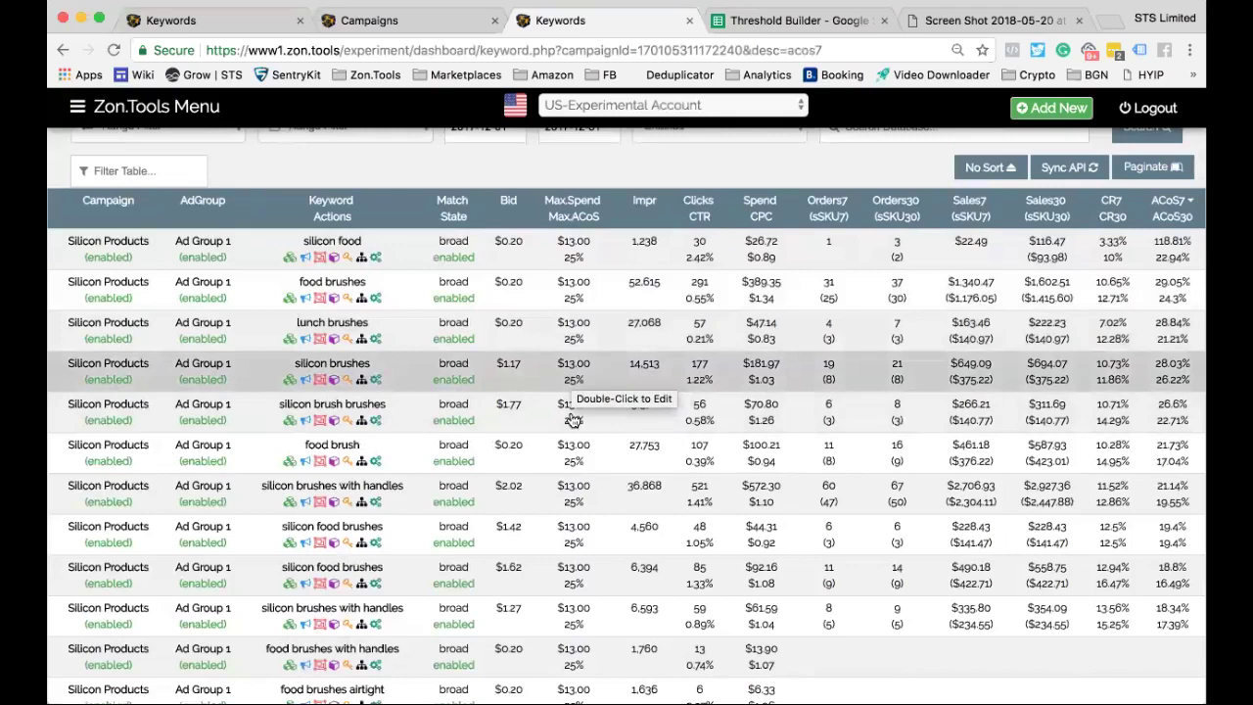
scroll(588, 412, down, 1)
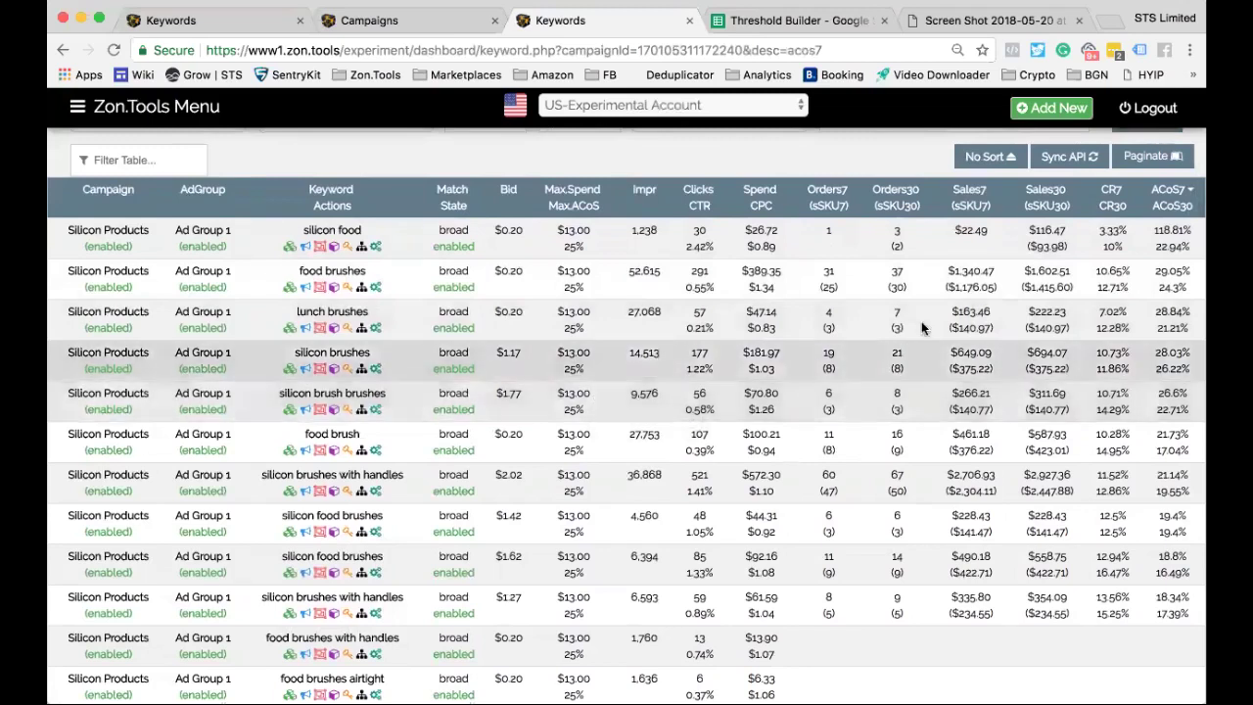
mouse_move(1190, 285)
mouse_down()
mouse_move(707, 277)
mouse_move(393, 316)
mouse_move(260, 308)
mouse_move(192, 273)
mouse_move(66, 271)
mouse_up()
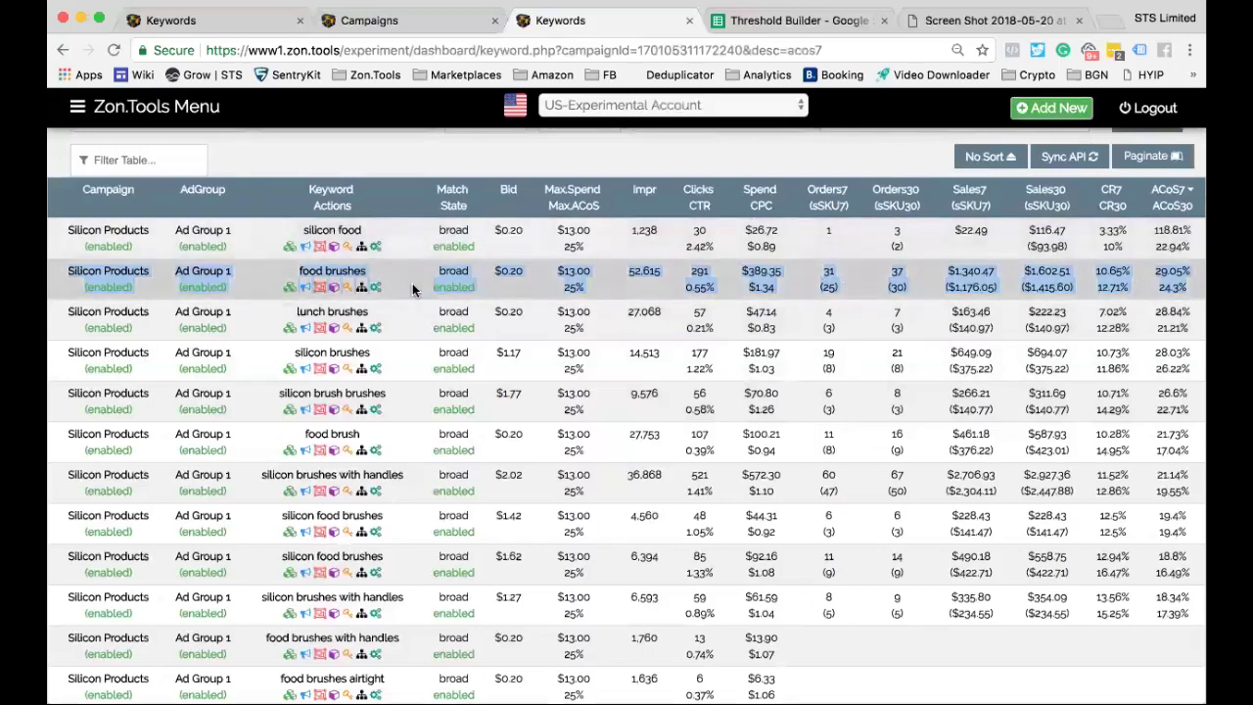
click(899, 277)
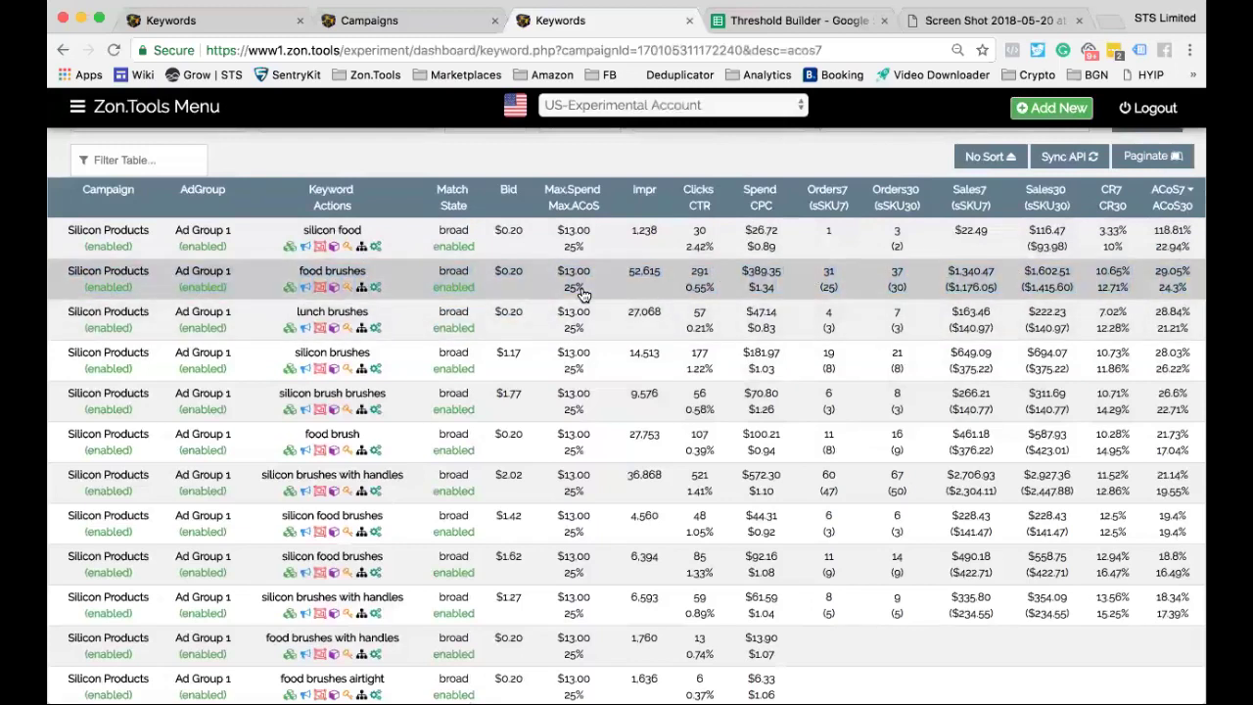
drag(1152, 272, 1184, 270)
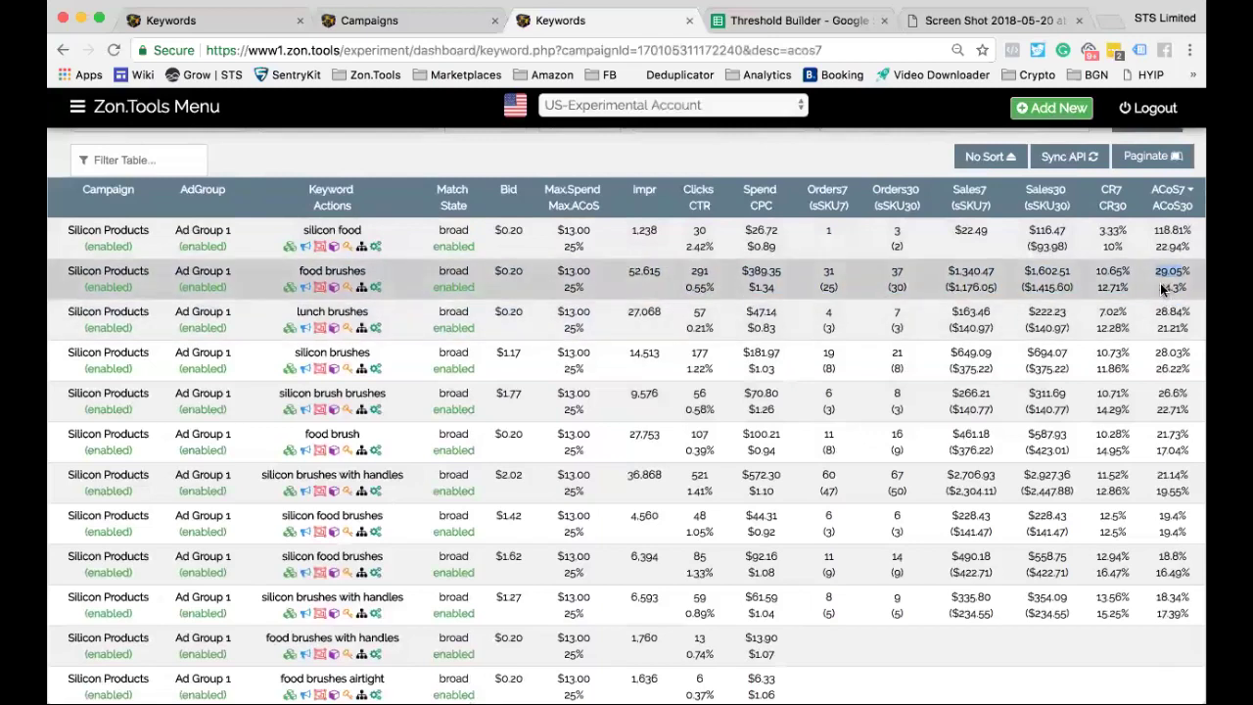
Set Target Max. ACoS % in the food brushes keyword rules to 30 and save the rules.
click(375, 289)
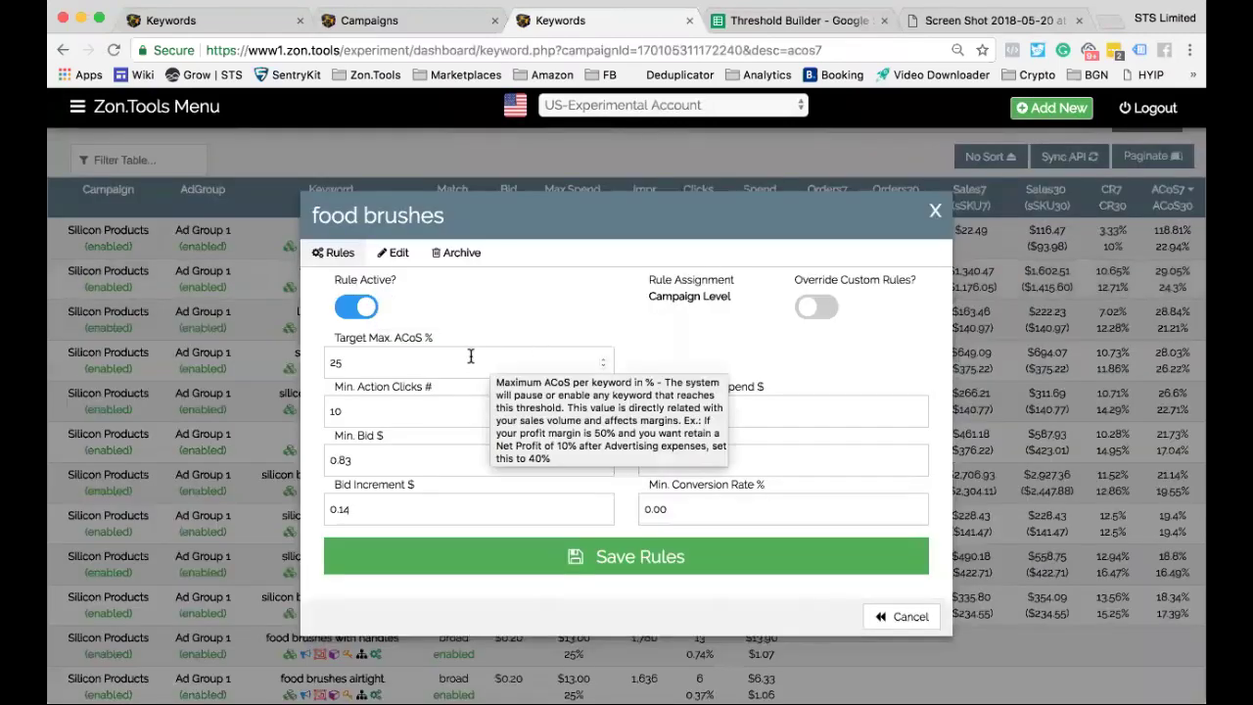
click(422, 364)
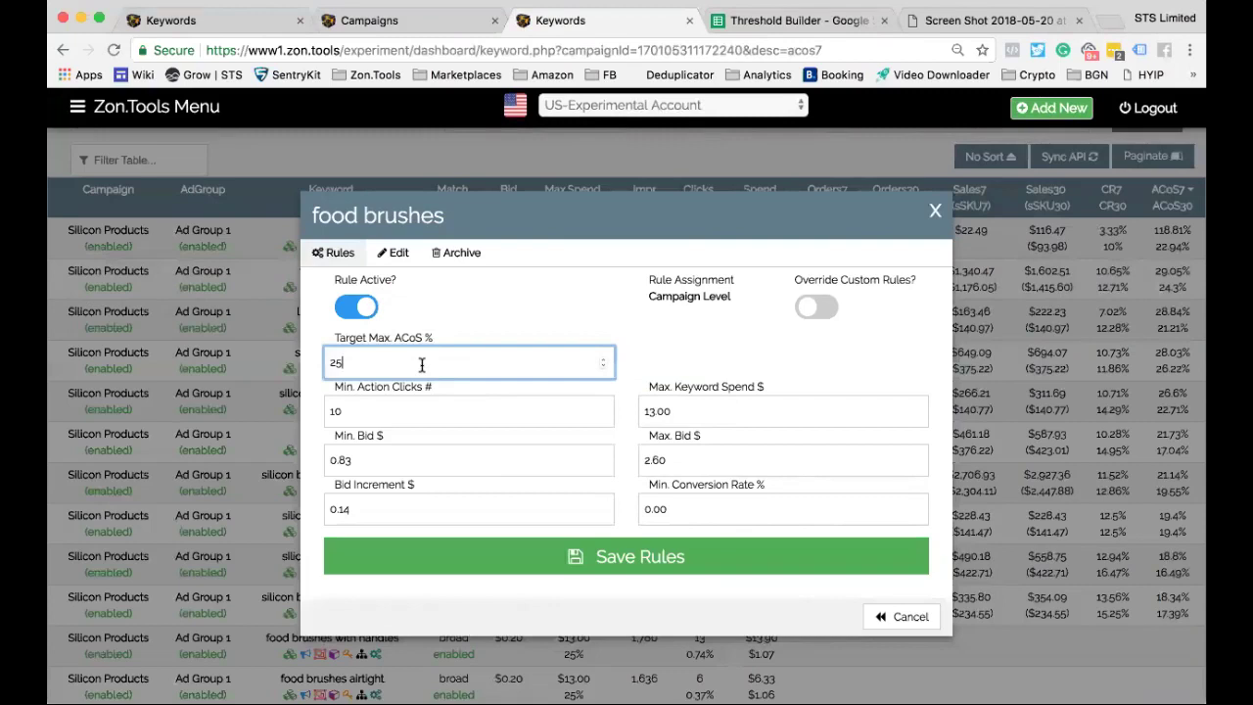
key(BackSpace)
key(BackSpace)
text(30)
click(587, 561)
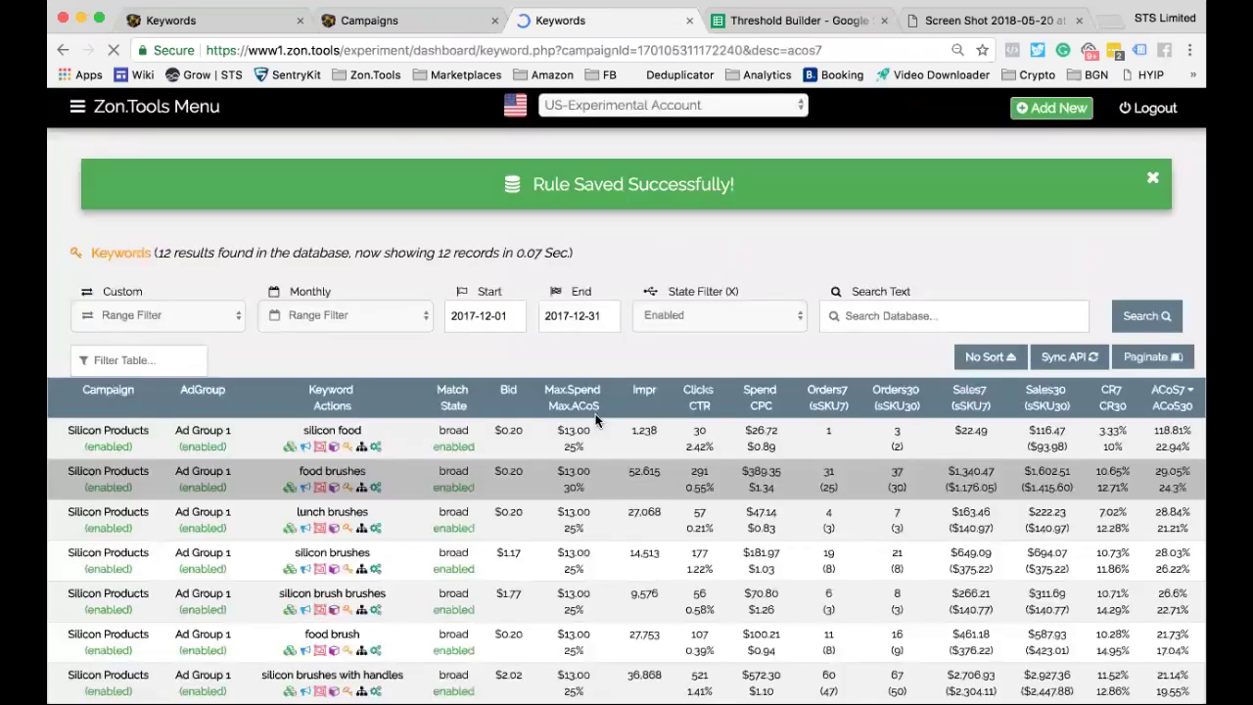
Set Target Max. ACoS % in the Silicon Products campaign rules to 27, save, and open the campaign's keywords.
scroll(595, 416, down, 3)
scroll(595, 415, down, 1)
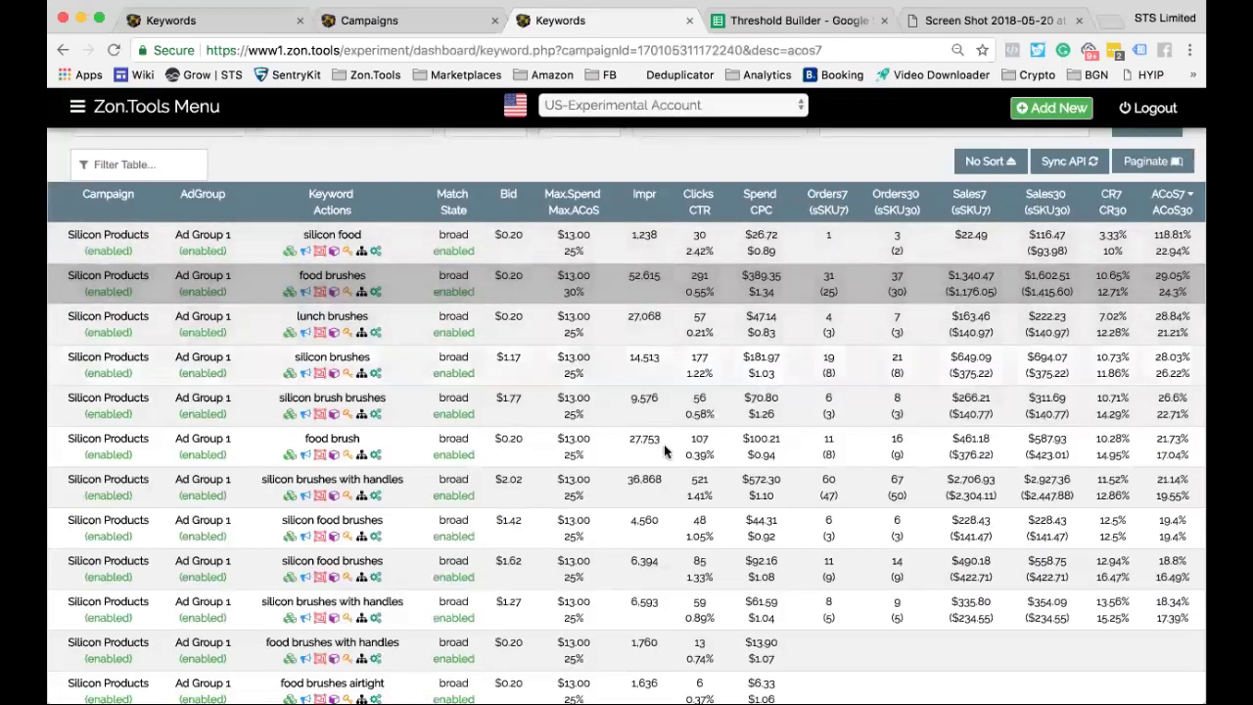
click(114, 235)
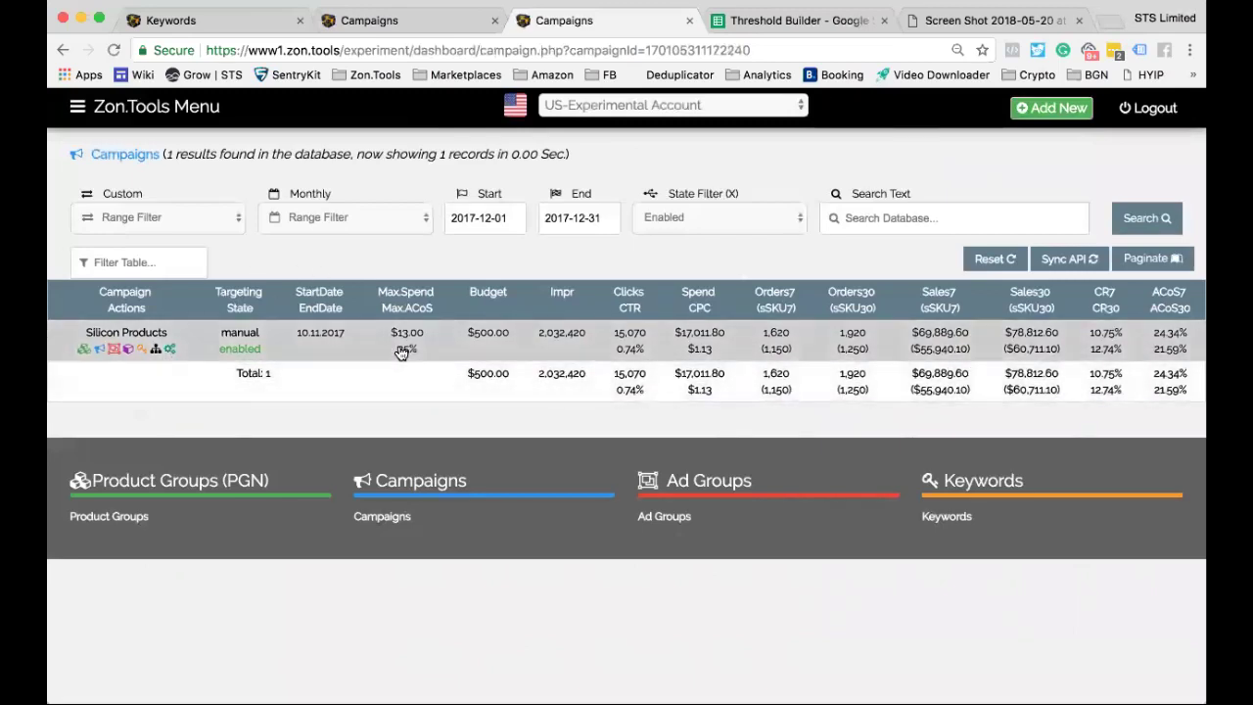
click(173, 351)
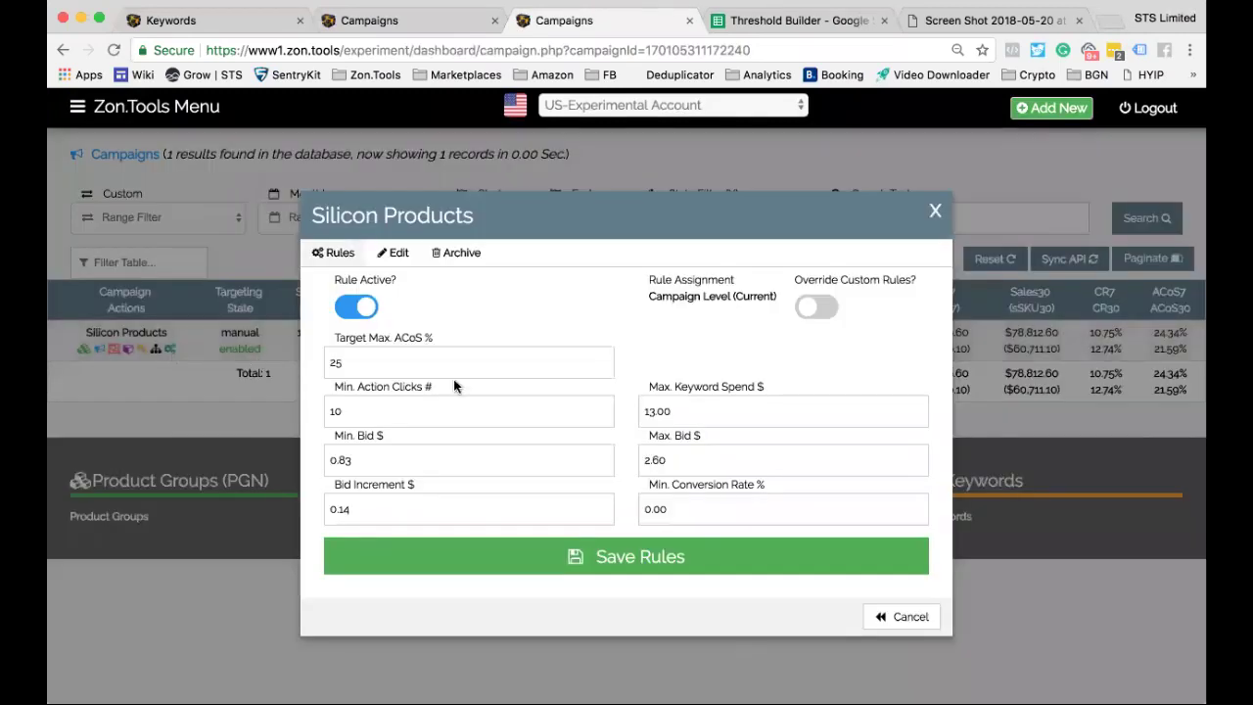
click(392, 354)
key(End)
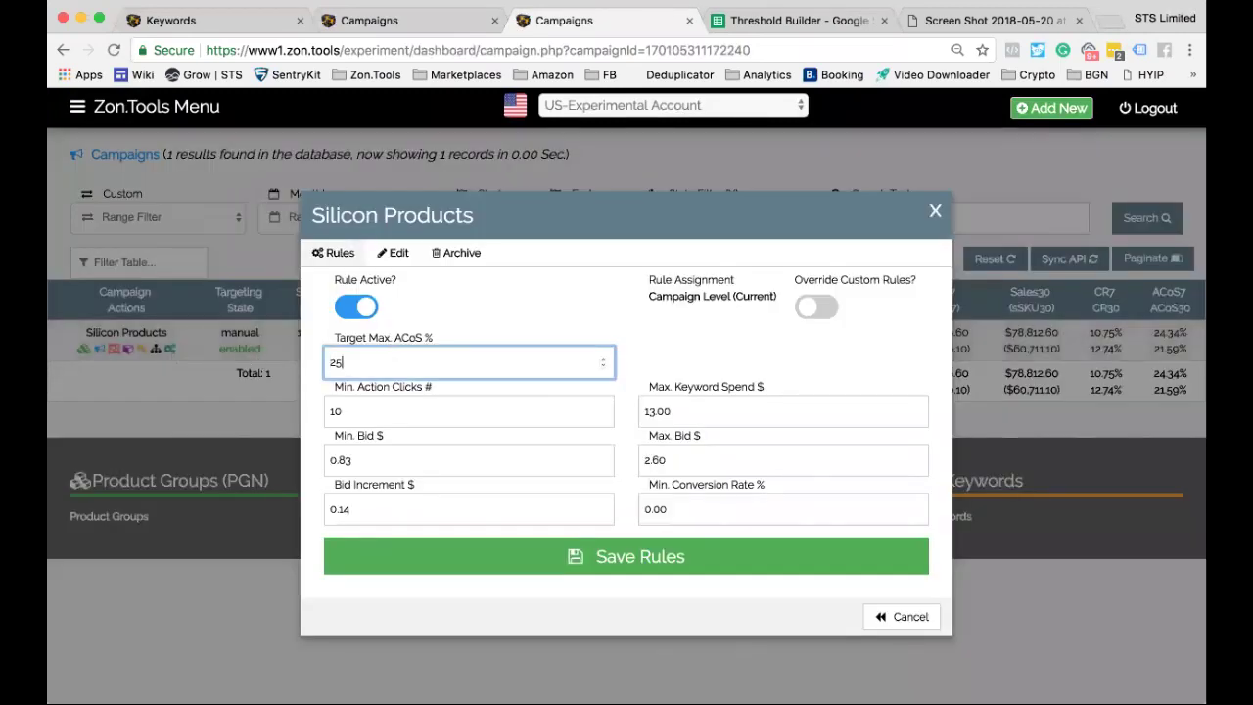
key(BackSpace)
text(7)
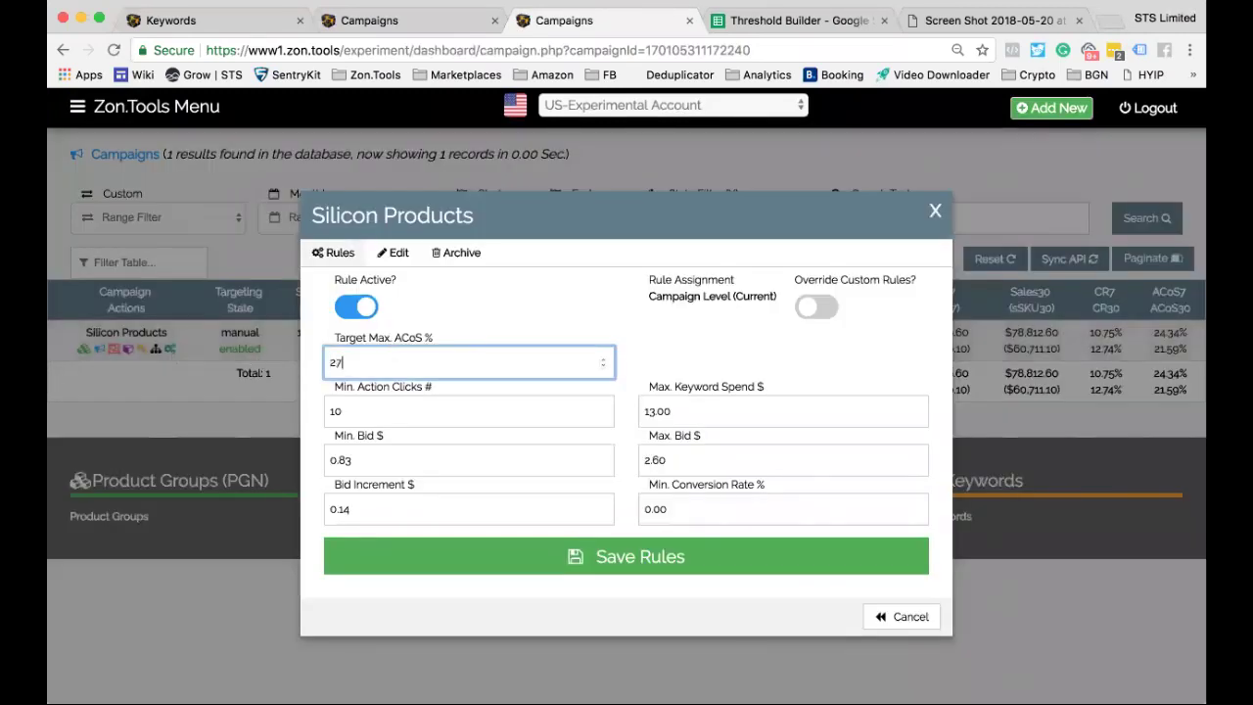
click(558, 557)
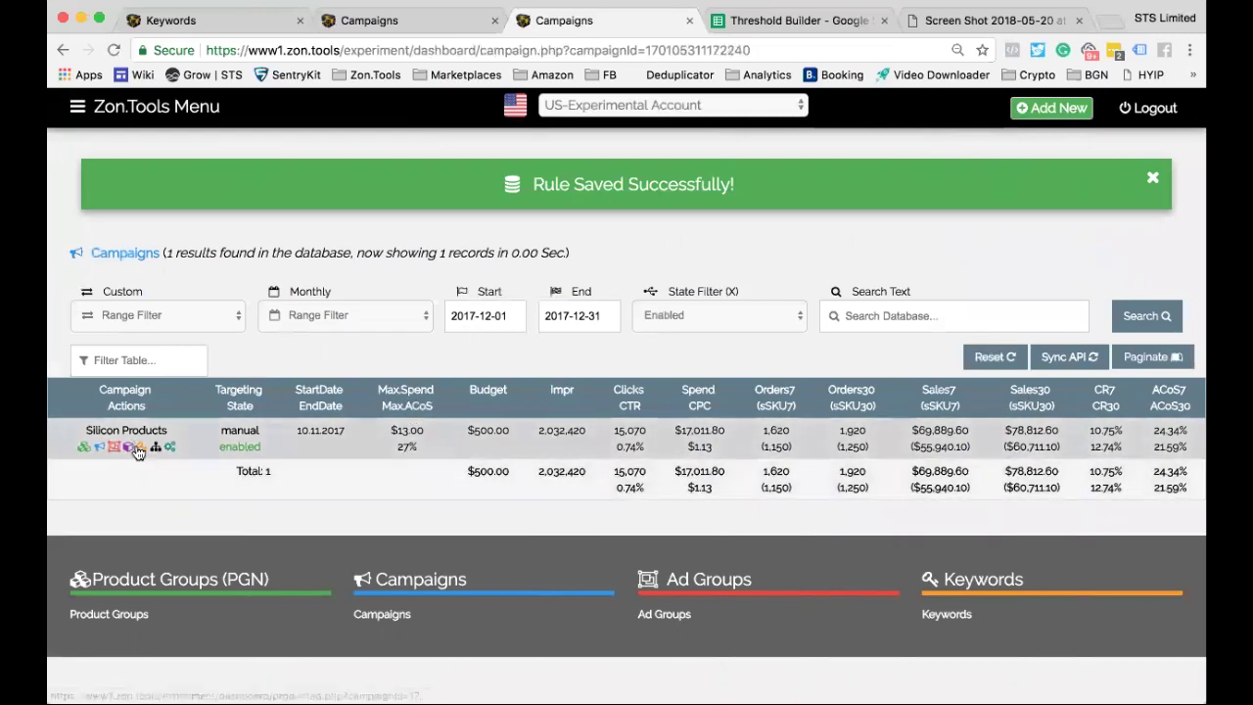
click(138, 448)
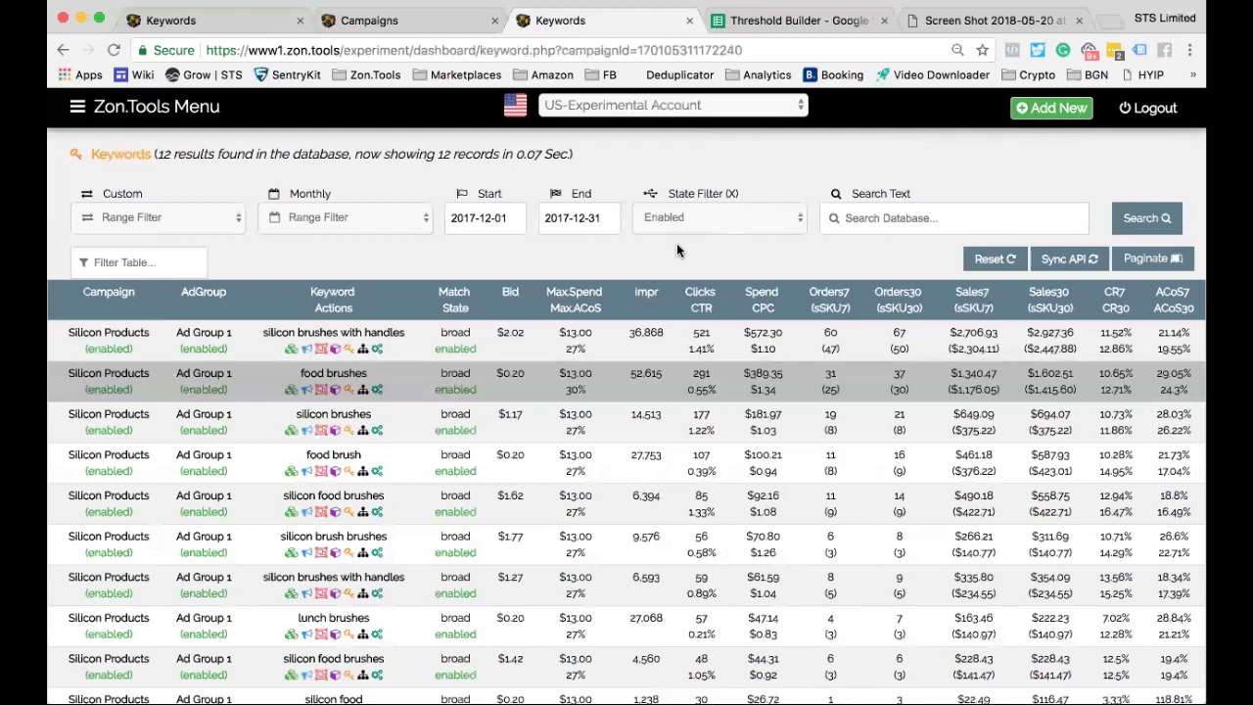
Select the calculated thresholds block B17:E21 in the Threshold Builder spreadsheet to review it.
click(390, 25)
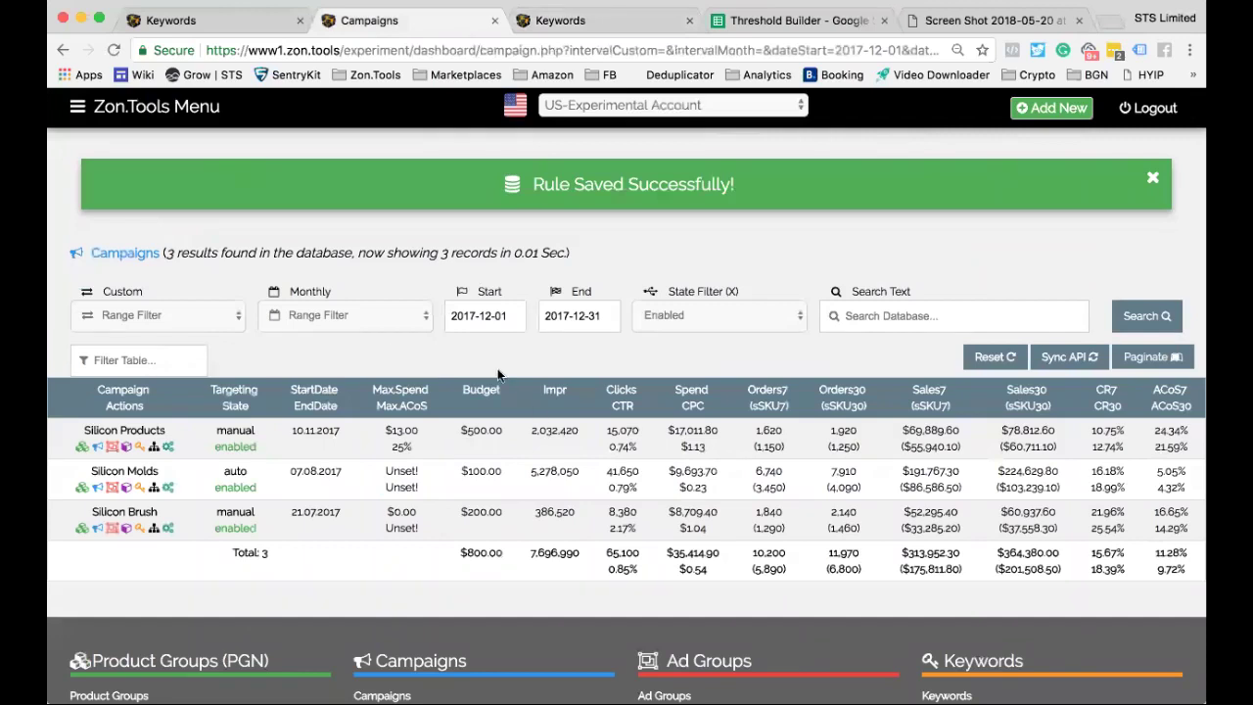
click(801, 23)
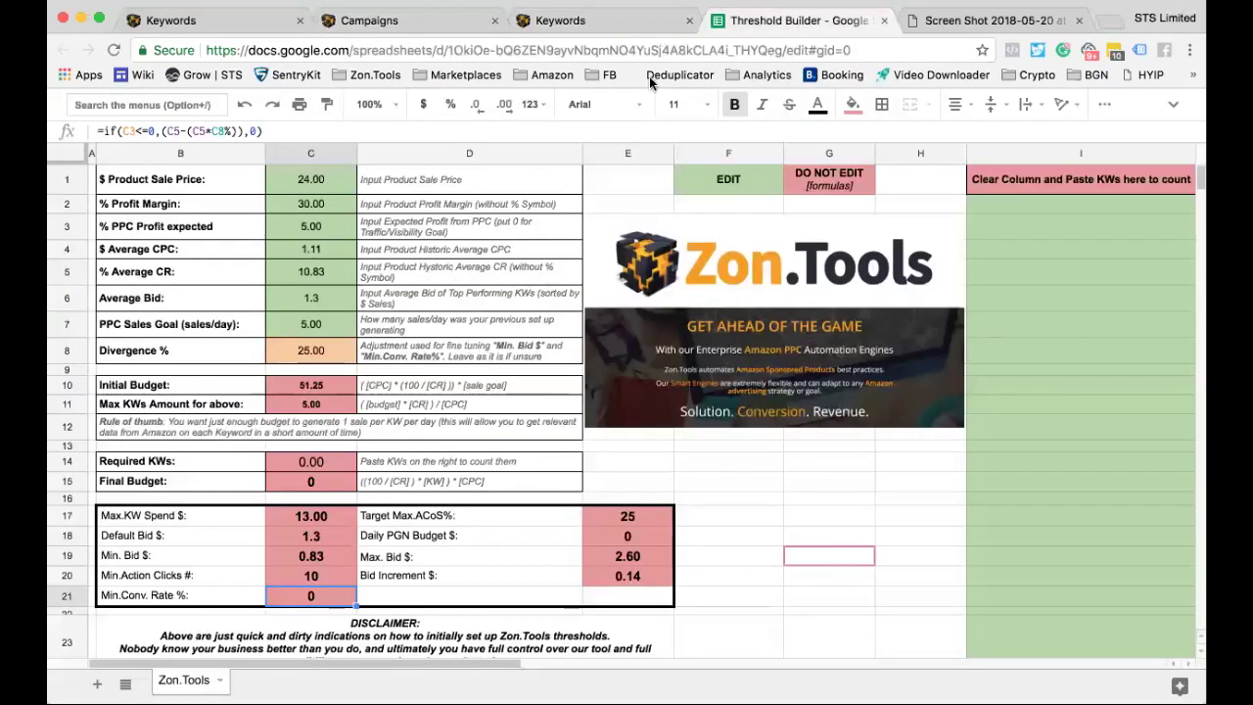
drag(224, 517, 600, 600)
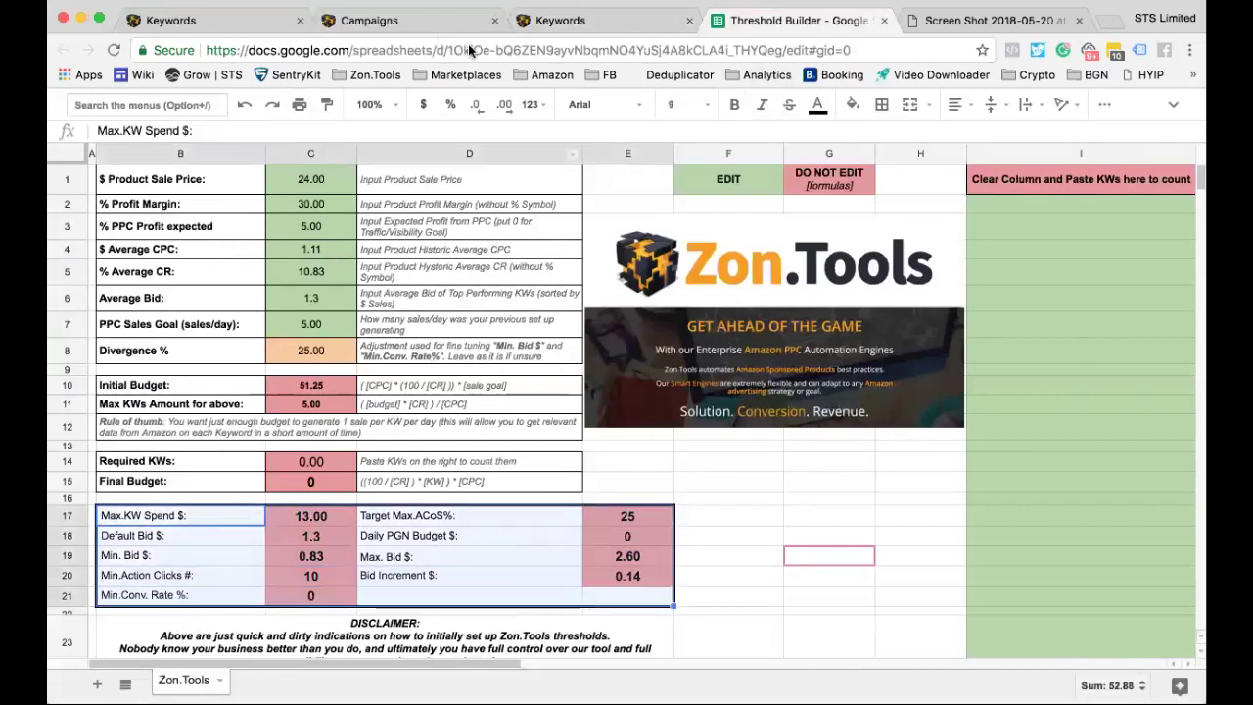
Return to Zon.Tools, open the Product Groups list and view the Banana Slicer group's campaigns in a new tab.
click(442, 21)
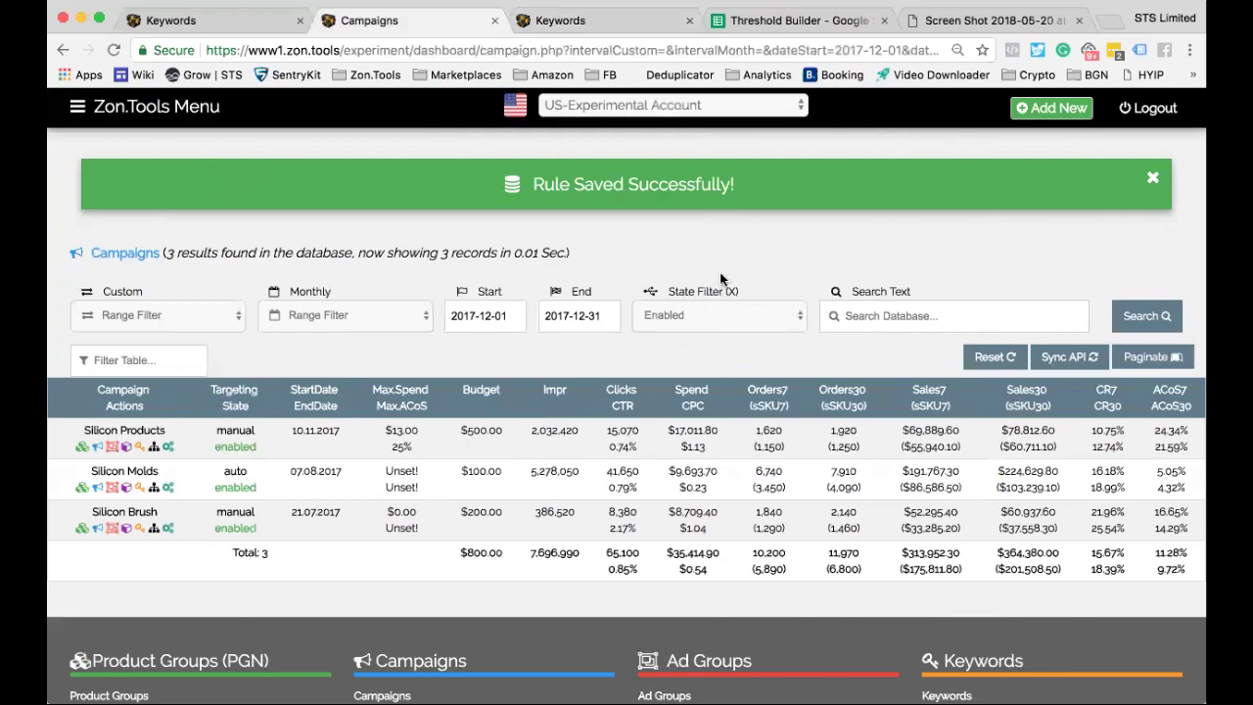
click(78, 109)
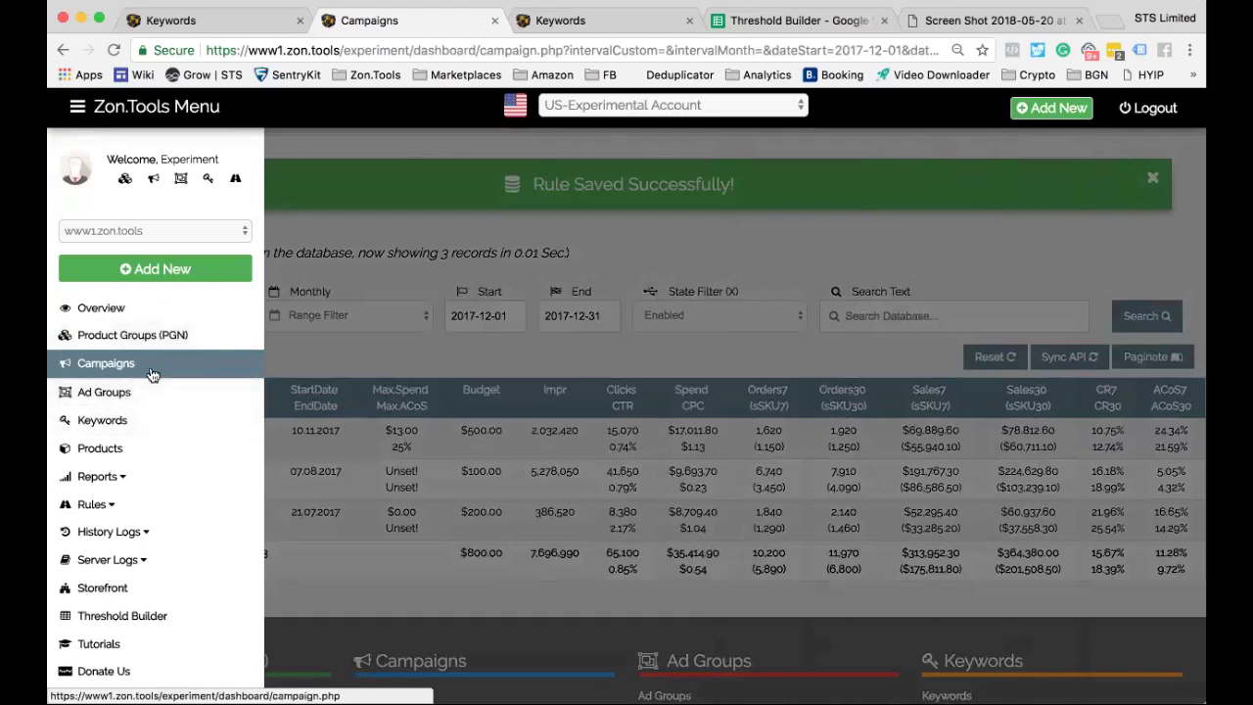
click(170, 339)
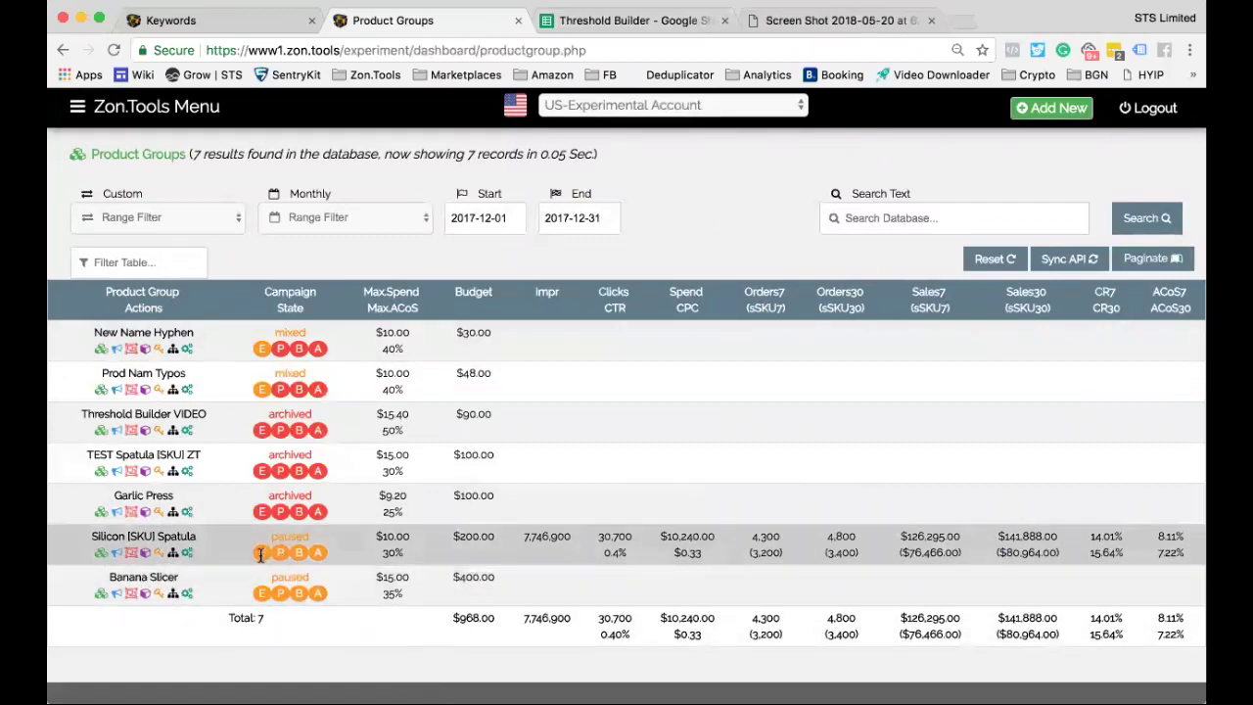
right_click(116, 598)
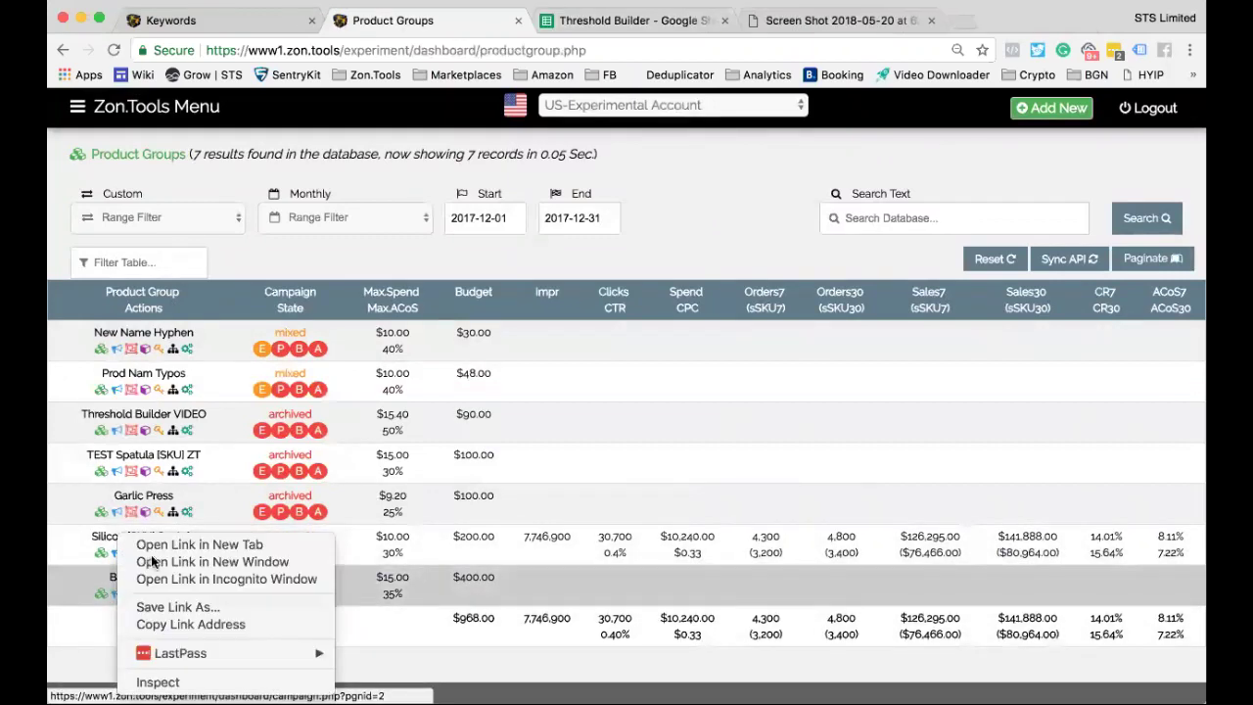
click(161, 548)
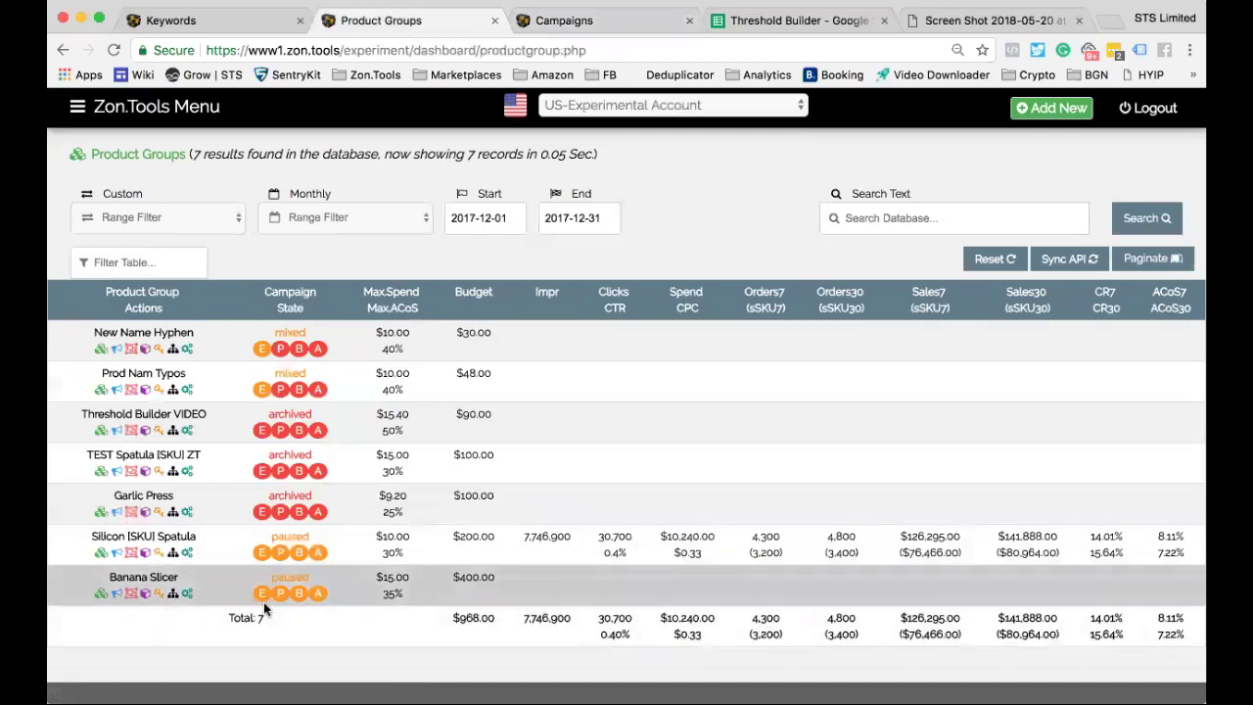
click(320, 595)
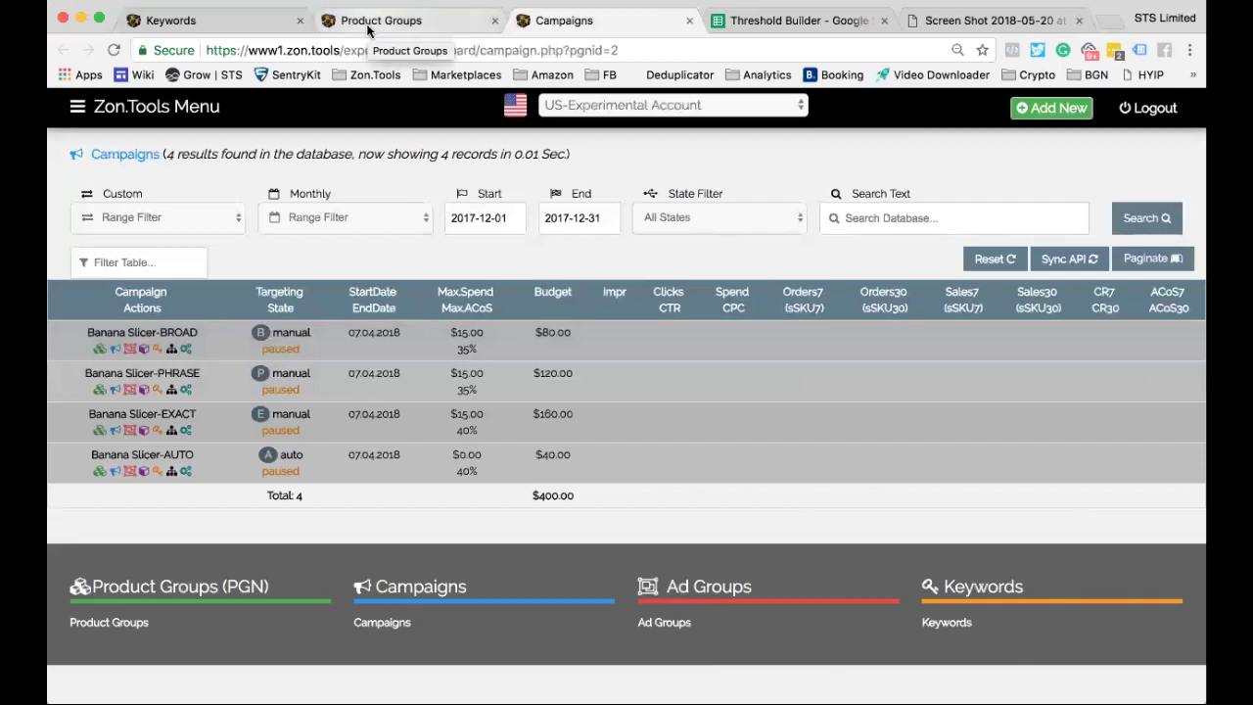
Close the Banana Slicer campaigns tab and go back to the Silicon Products keywords list.
click(689, 21)
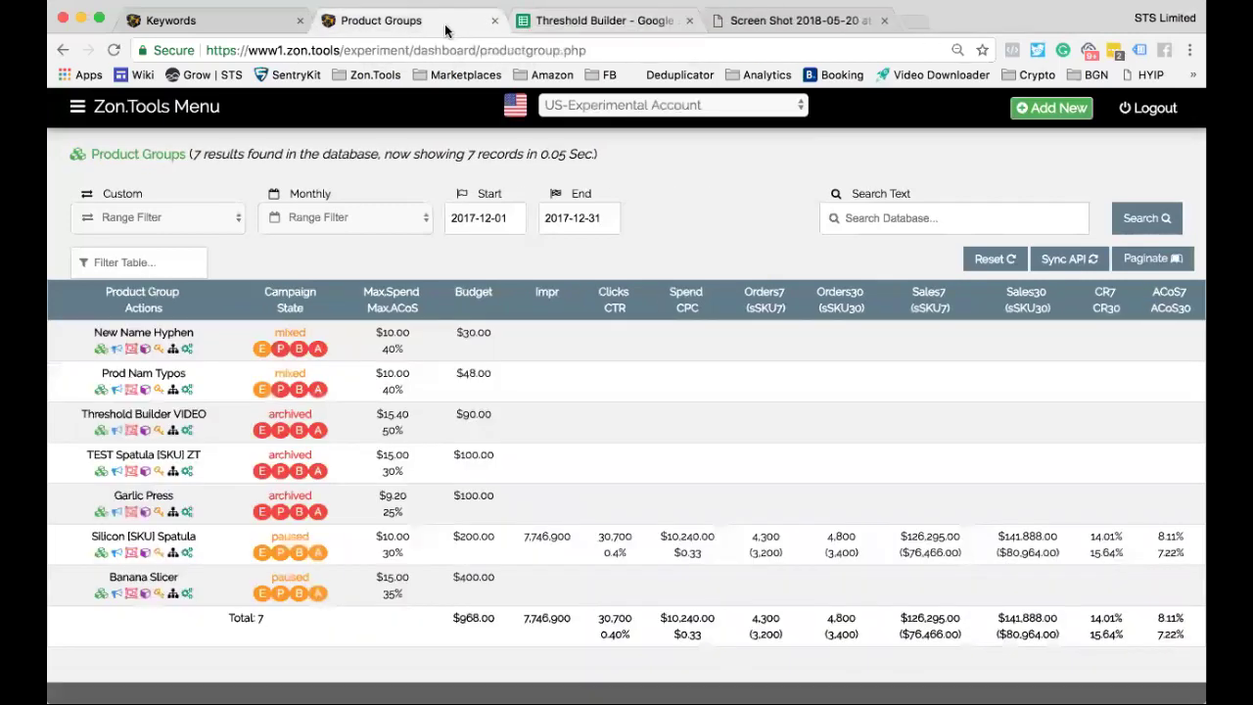
click(224, 30)
scroll(411, 348, up, 5)
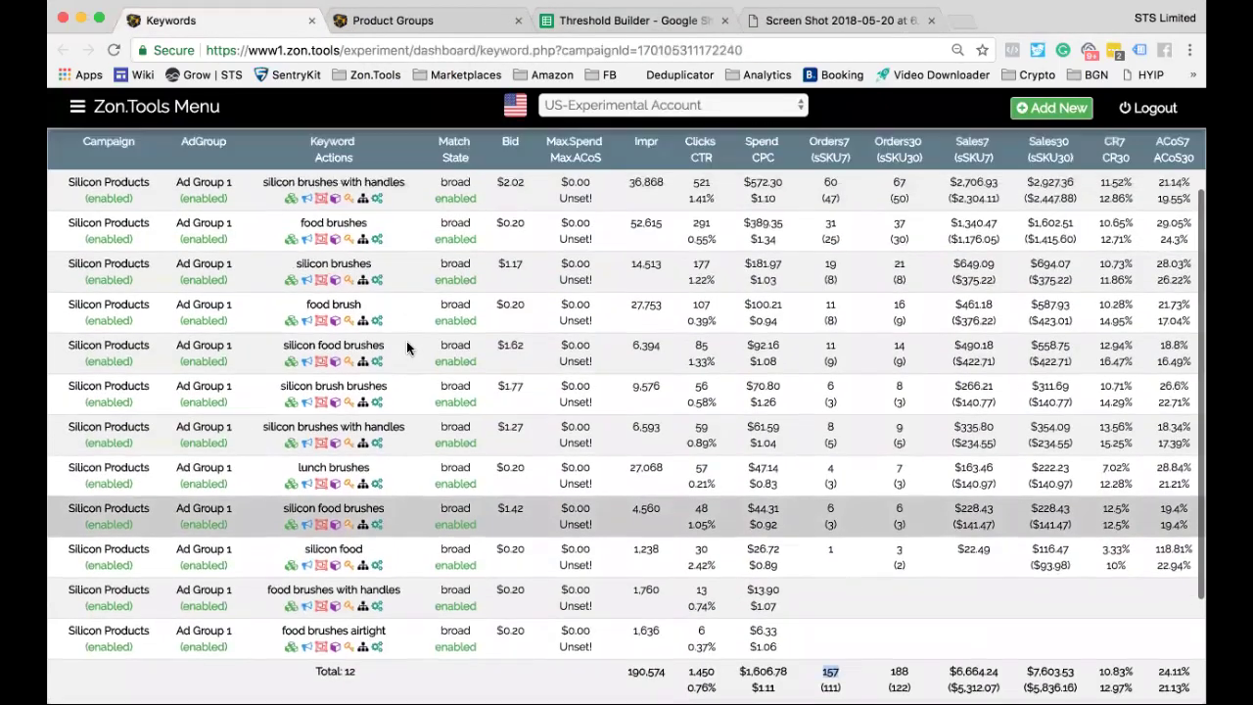
Start a new product group from the Product Groups page and name it Demo Monday PGN.
scroll(408, 348, up, 2)
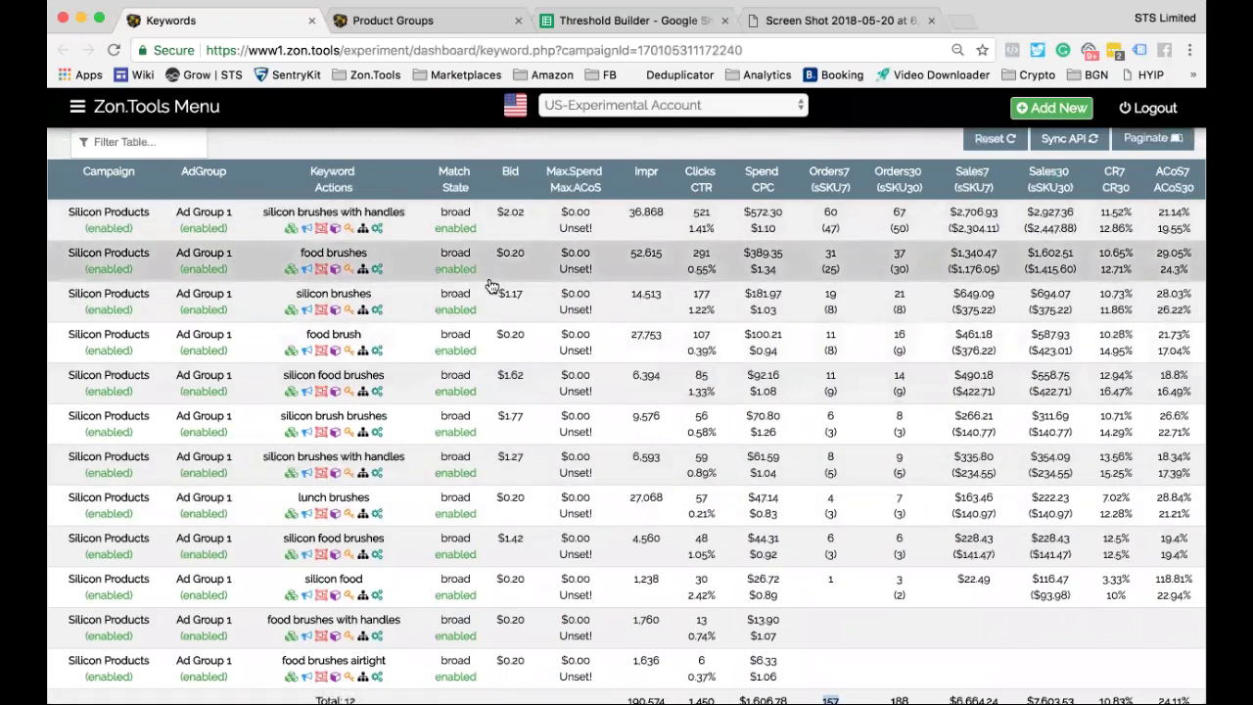
click(436, 20)
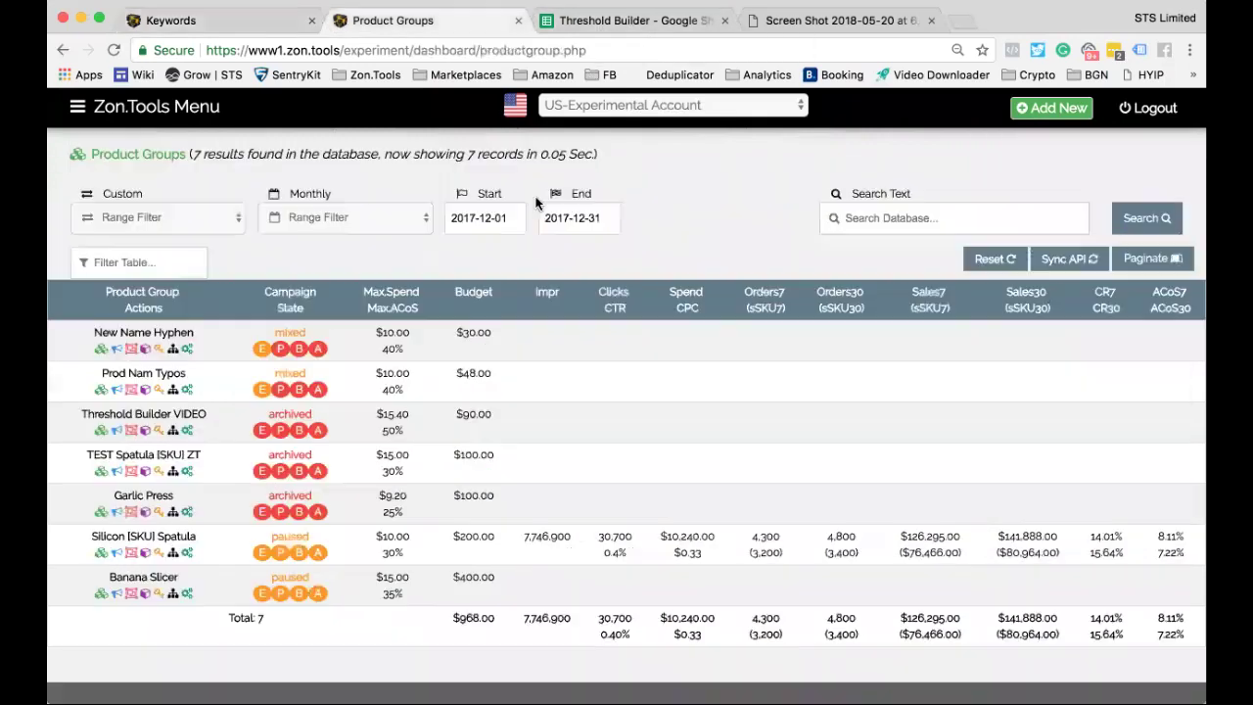
click(1052, 107)
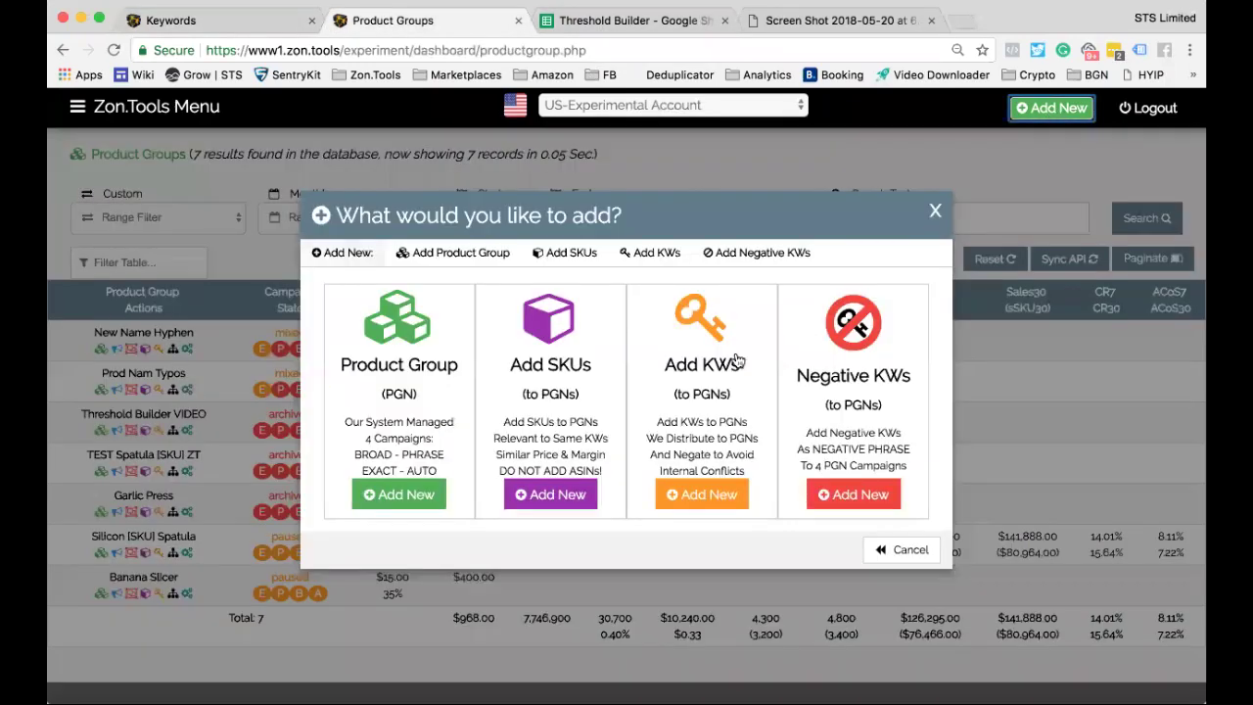
click(398, 496)
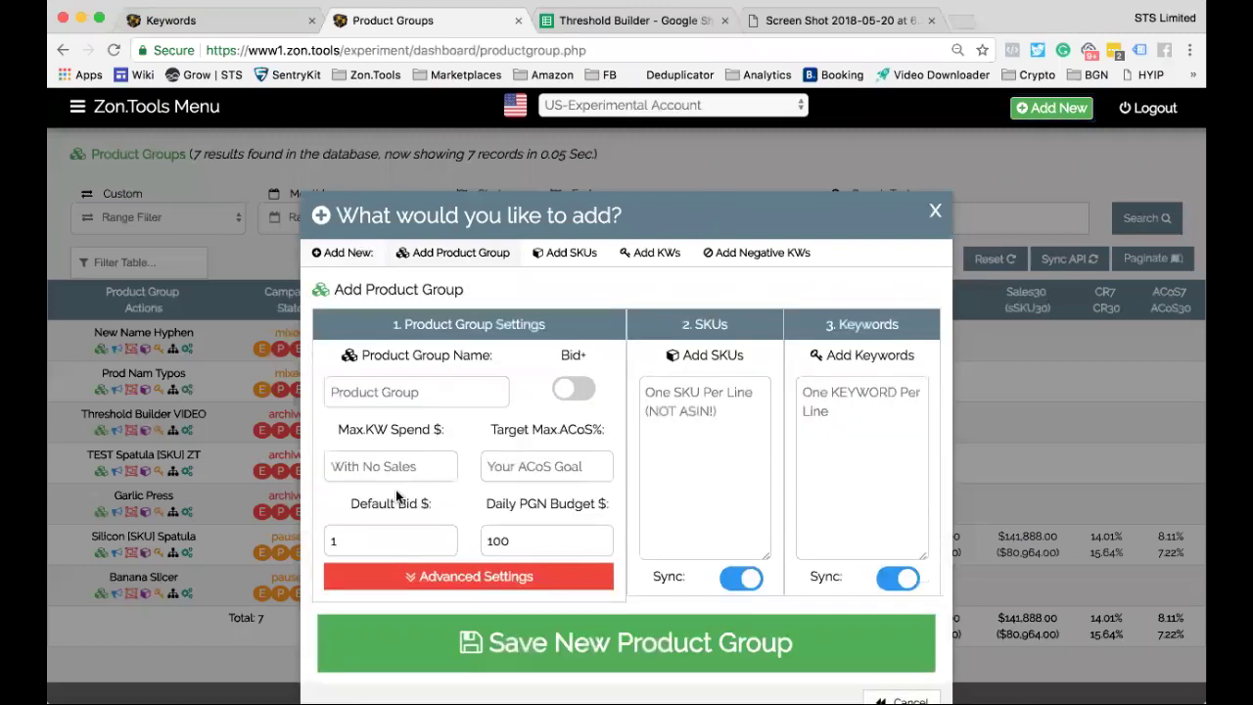
scroll(421, 431, down, 2)
click(427, 391)
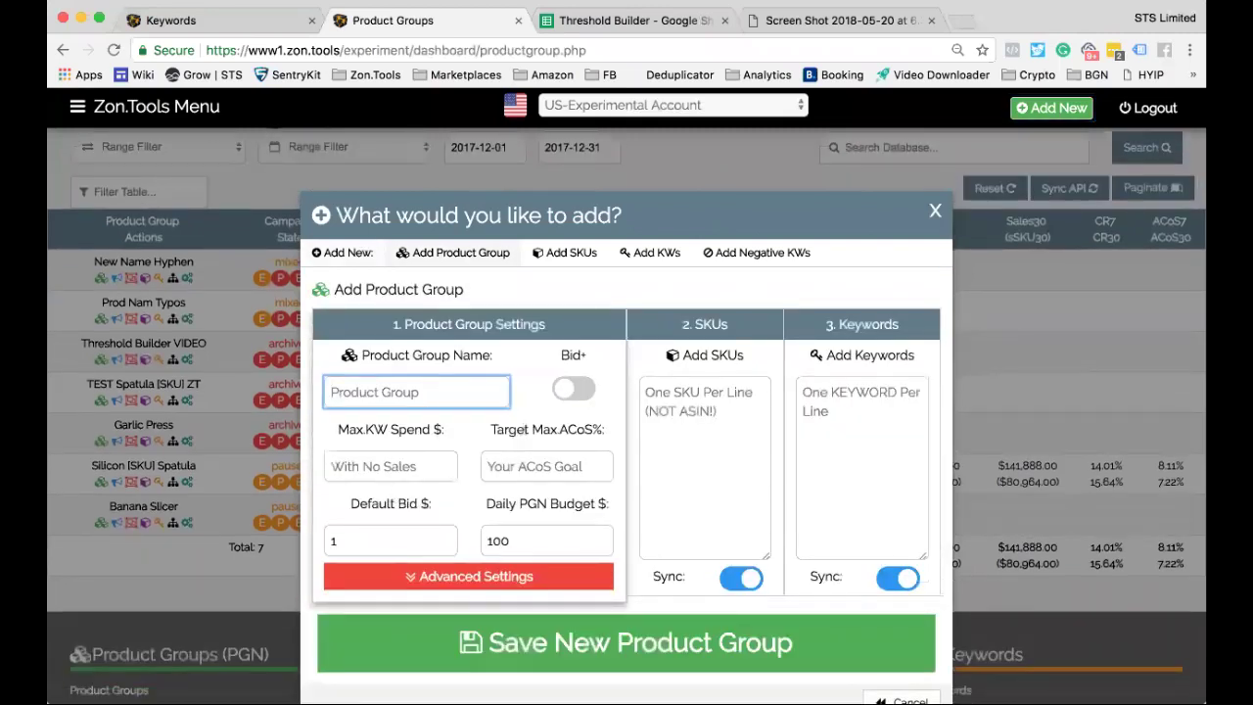
text(Demo Monday PGN)
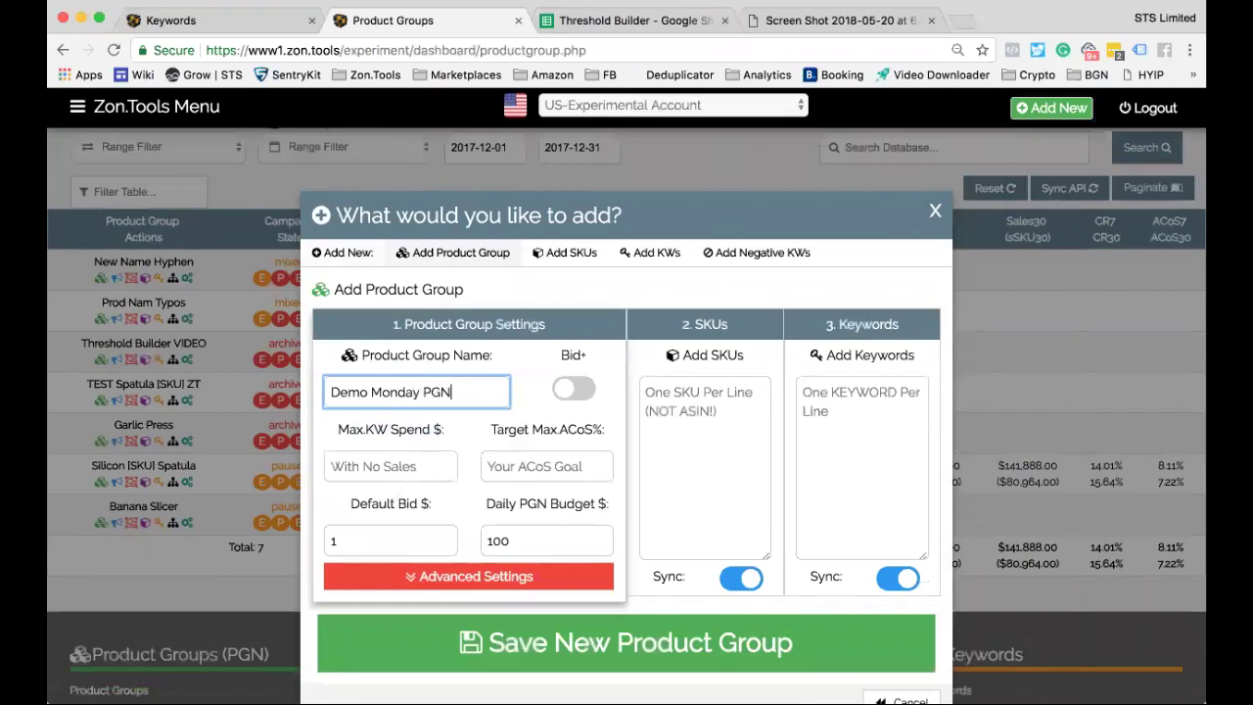
scroll(627, 428, down, 1)
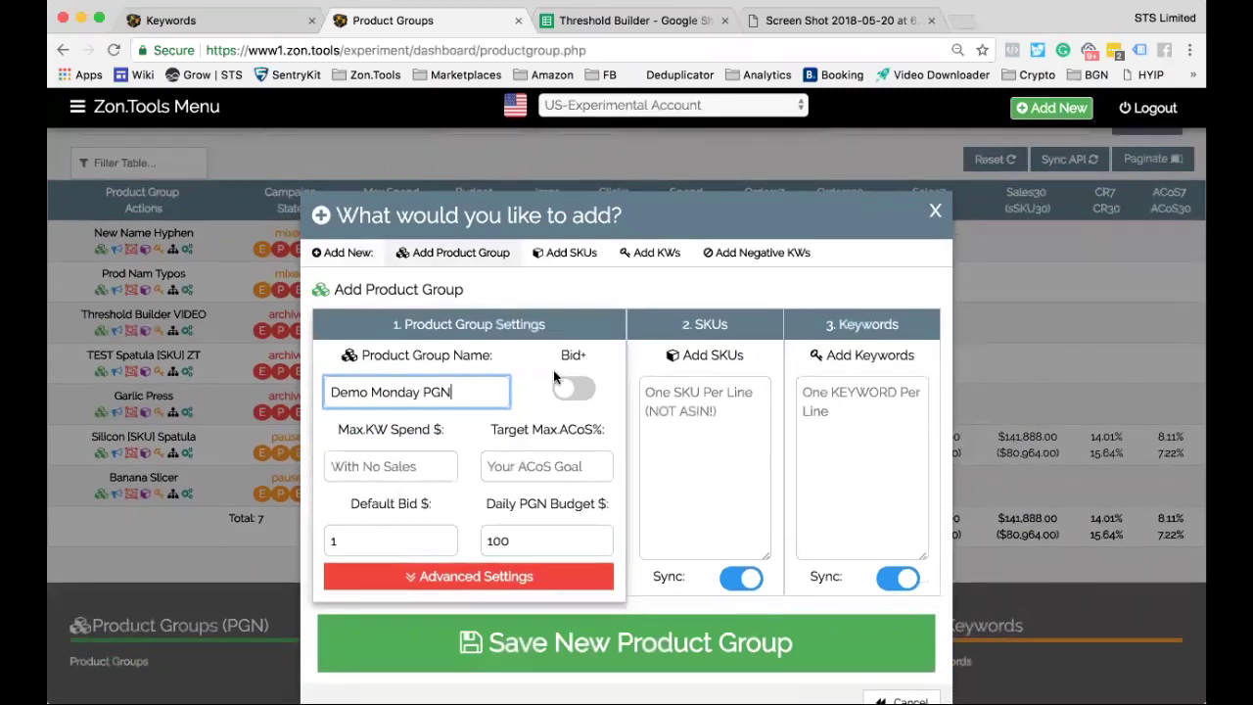
Set the new product group's Max.KW Spend $ to 13, taken from the Threshold Builder spreadsheet.
click(390, 468)
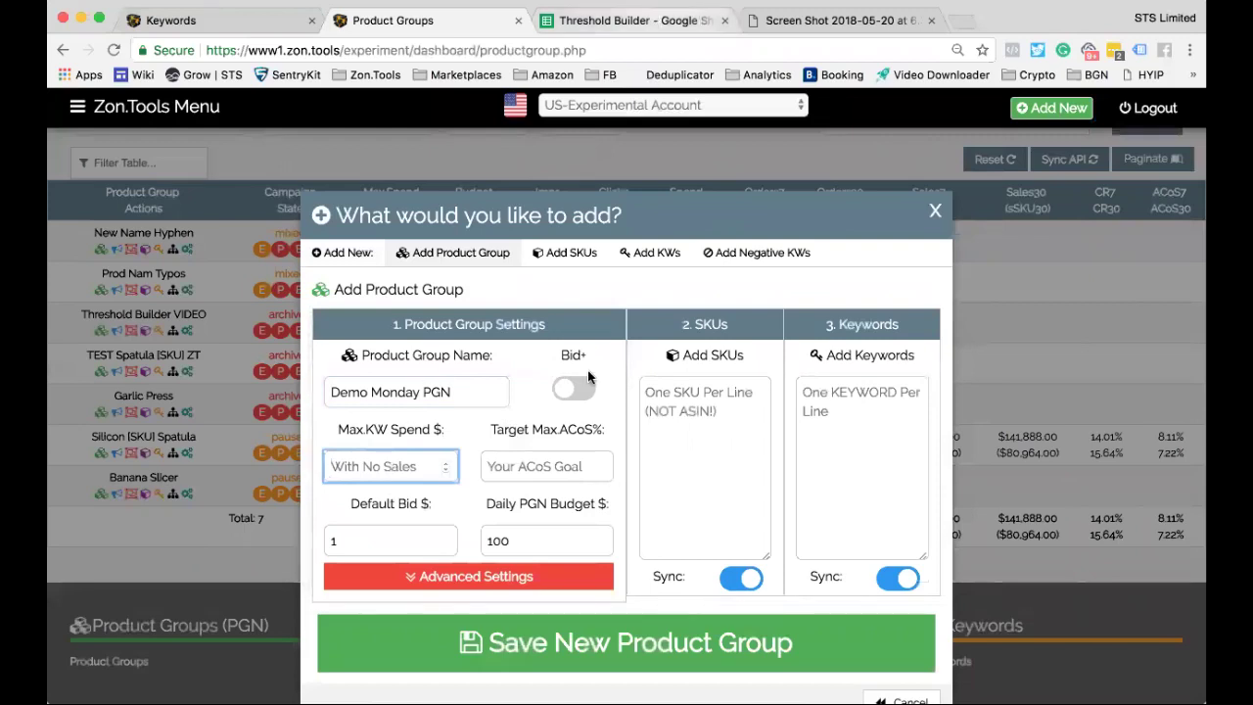
key(ctrl+Tab)
click(447, 536)
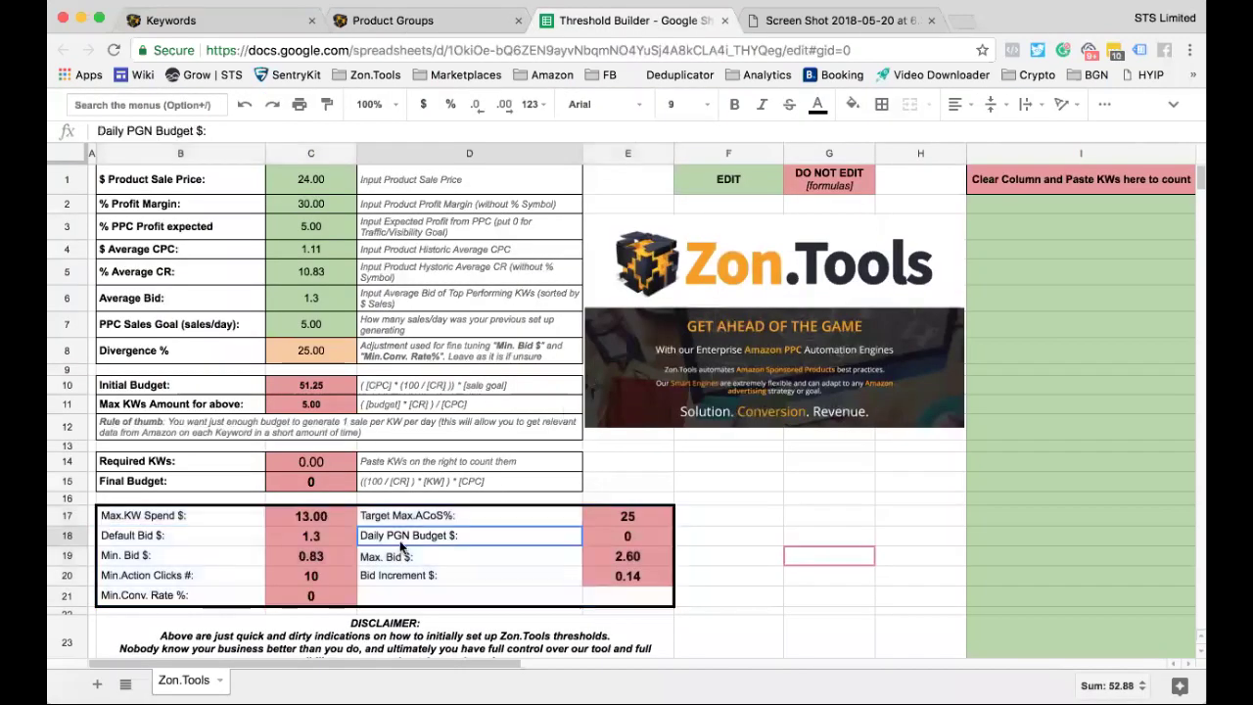
click(333, 519)
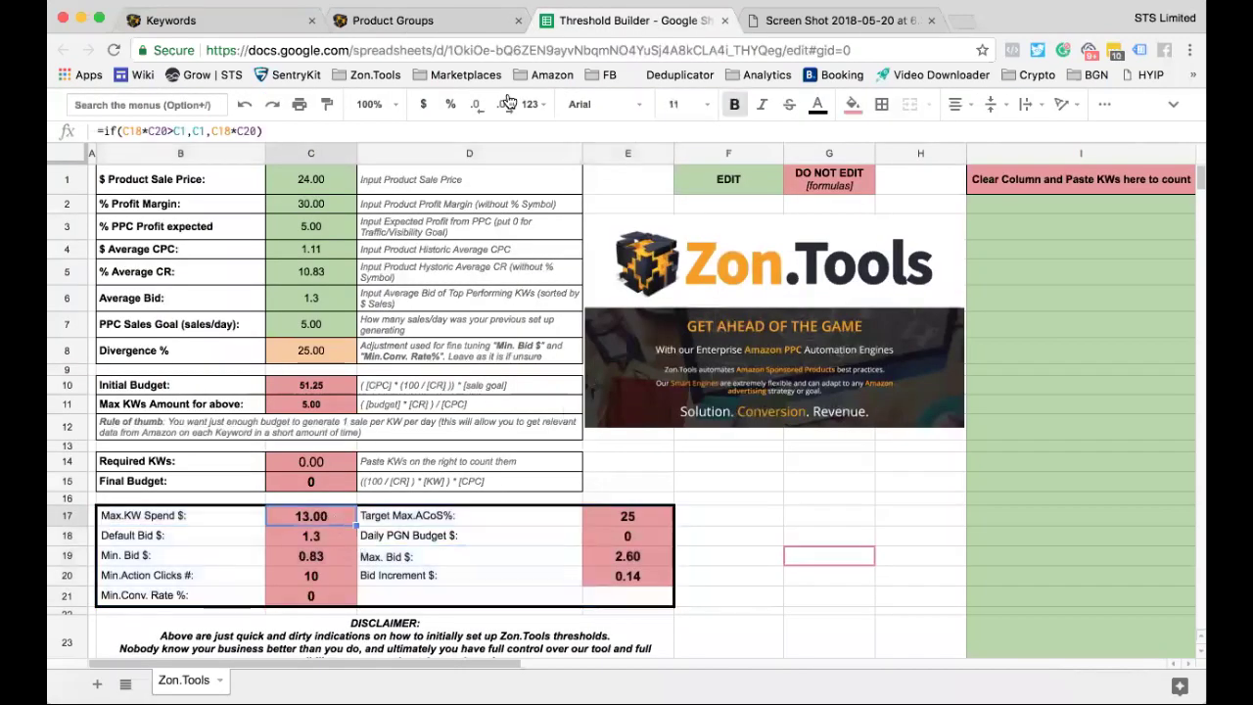
click(452, 21)
text(13)
Set the product group's Target Max.ACoS % to 25, as calculated in the Threshold Builder.
click(563, 469)
click(635, 21)
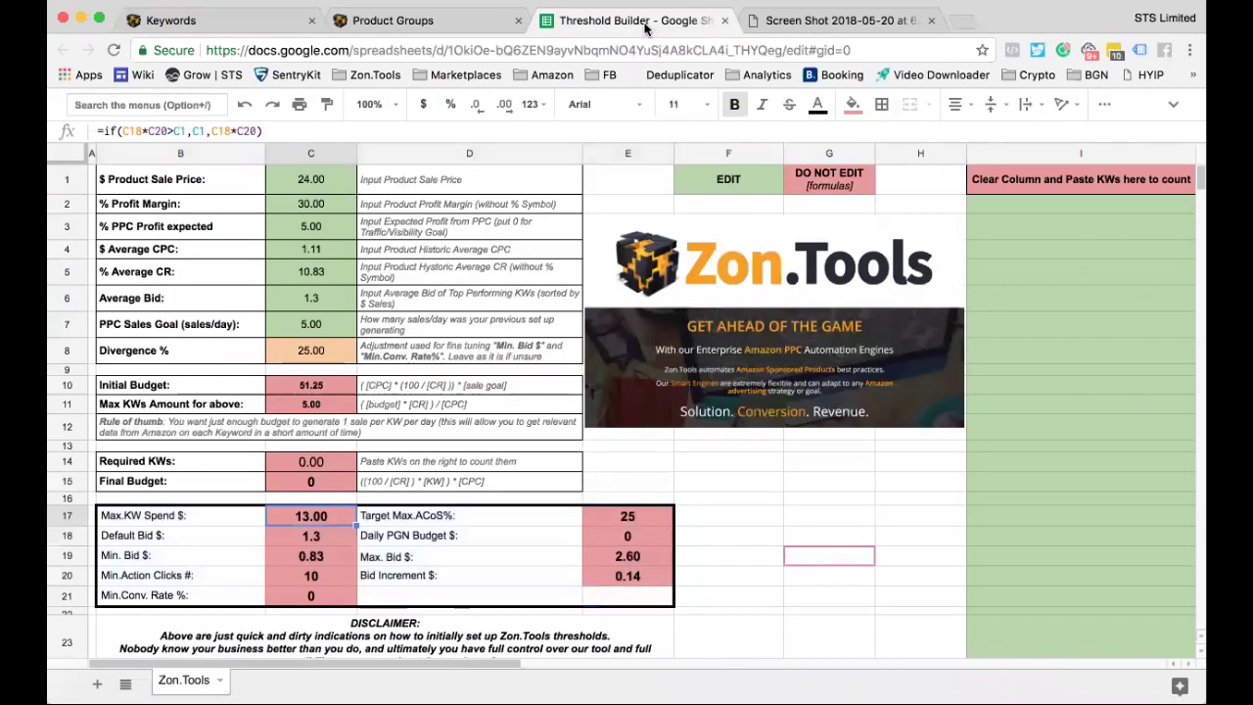
click(634, 521)
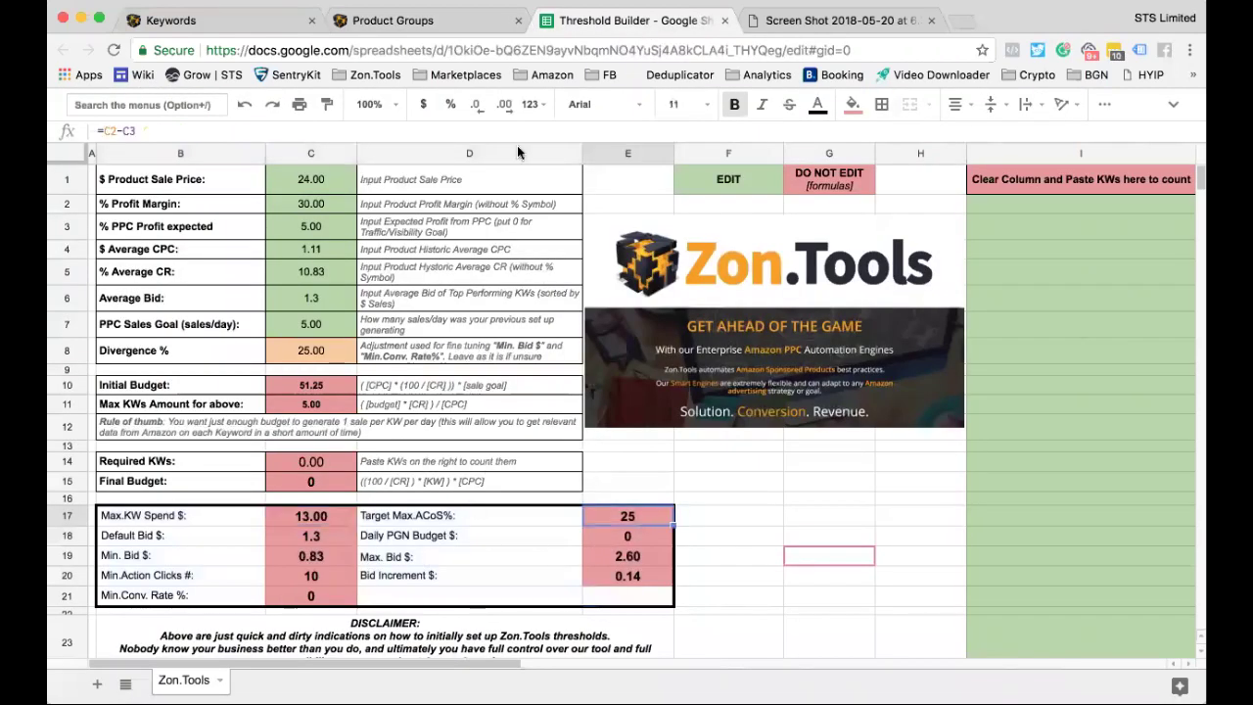
click(428, 22)
text(25)
Set the product group's Default Bid $ to 1.3, matching the Threshold Builder value.
click(401, 545)
click(607, 27)
click(411, 20)
text(1.3)
click(550, 537)
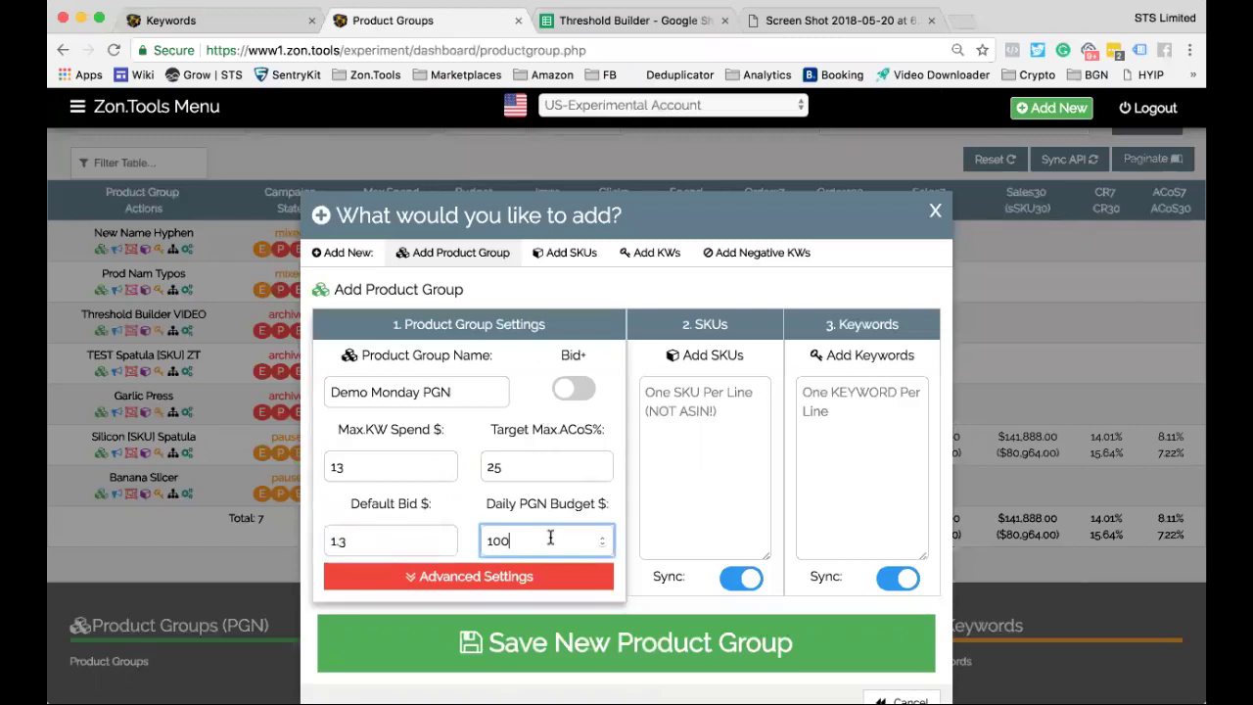
Expand the product group's advanced settings and set Min. Bid $ to 0.83 from the Threshold Builder.
click(539, 577)
scroll(393, 511, down, 2)
click(393, 511)
click(653, 21)
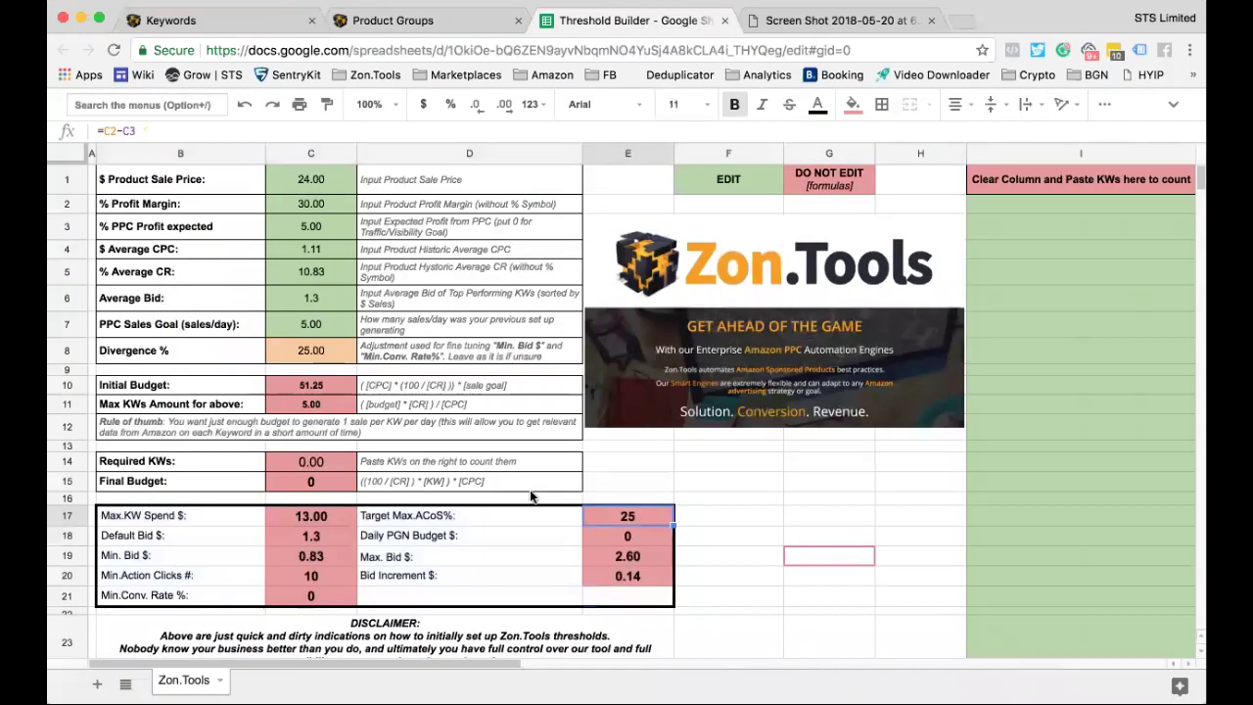
click(341, 557)
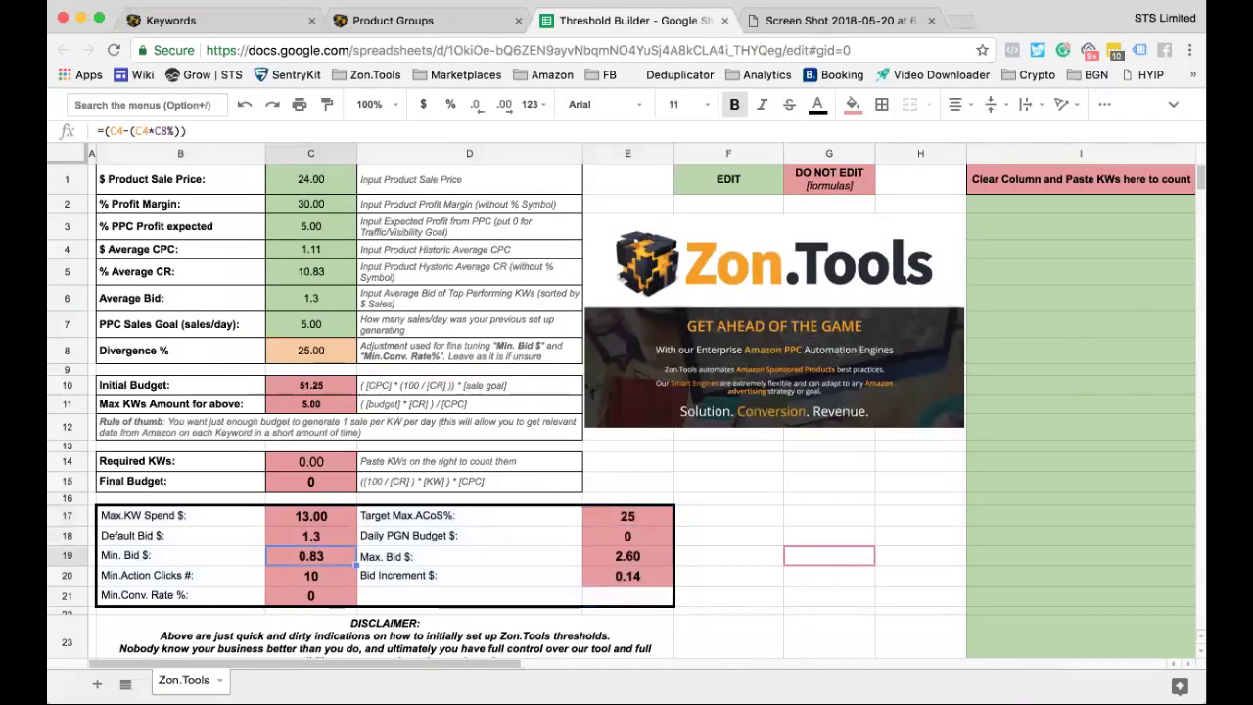
click(480, 20)
key(BackSpace)
text(83)
key(Tab)
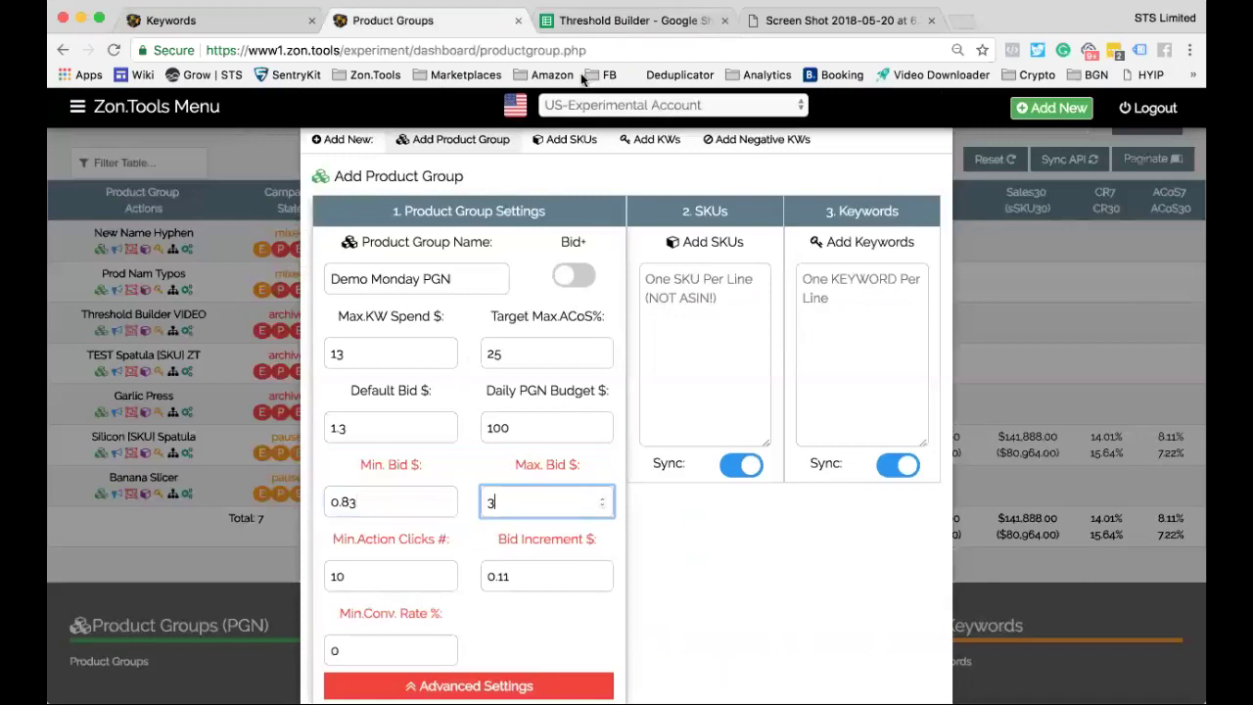
Set the product group's Max. Bid $ to 2.6 and Min.Action Clicks # to 10.
click(605, 27)
click(587, 554)
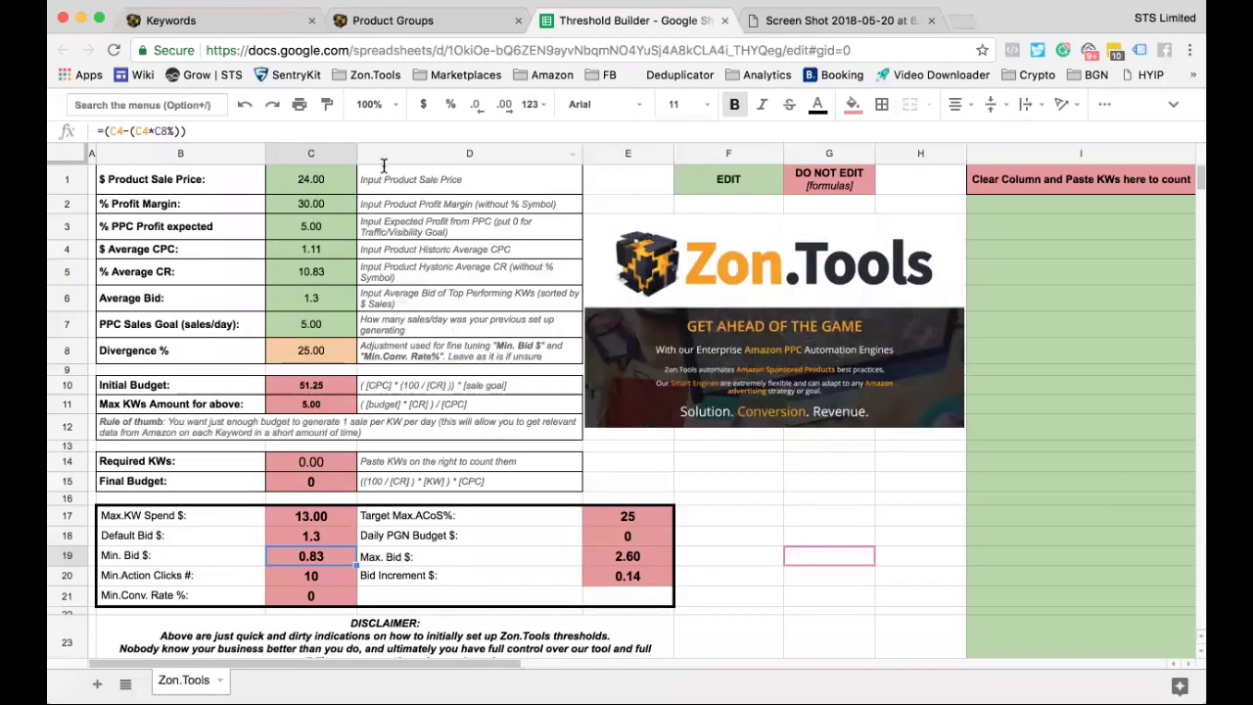
click(387, 22)
text(2.6)
key(Tab)
text(10)
Set the product group's Bid Increment $ to 0.14 and enter Test-SKU as its SKU.
click(671, 27)
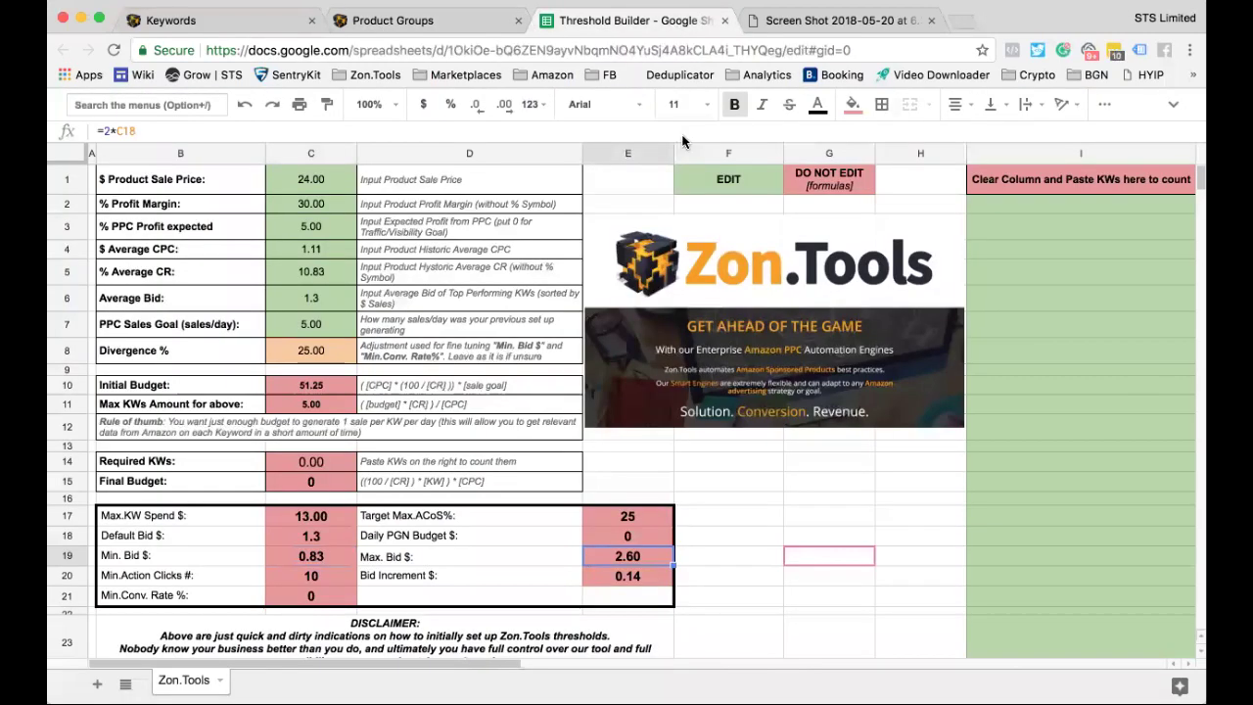
click(395, 20)
click(544, 576)
text(4)
click(727, 349)
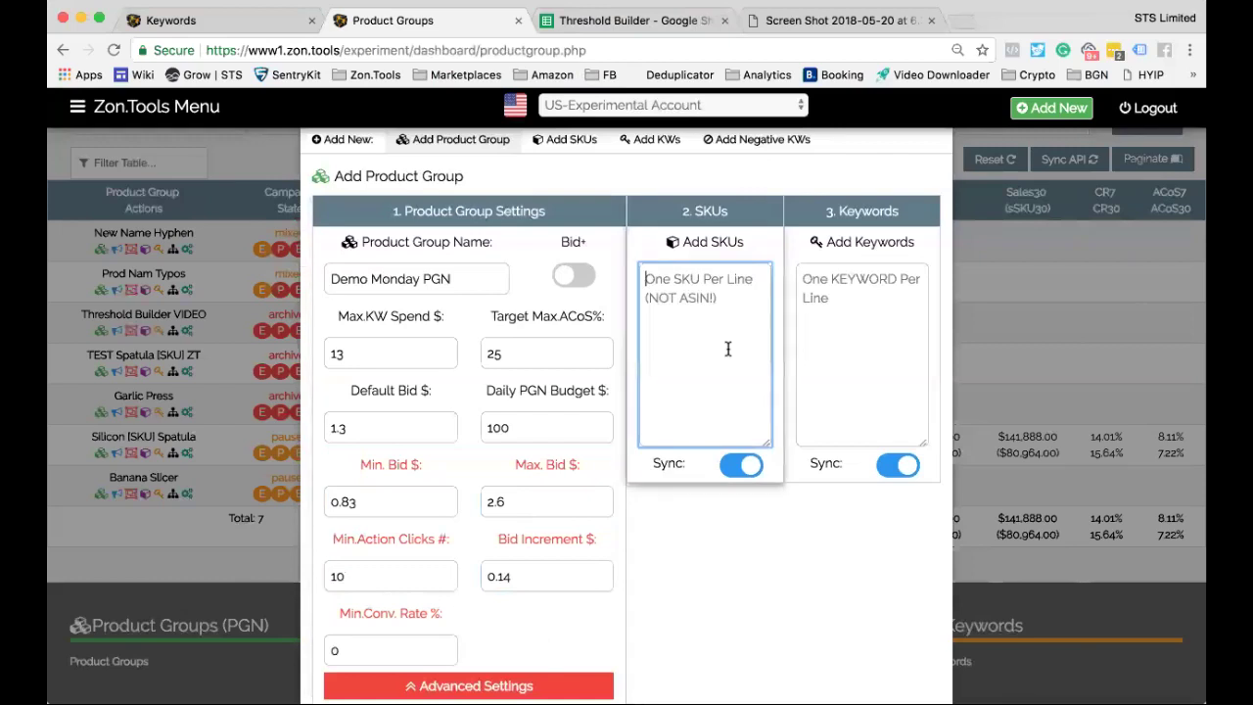
text(Test-SKU)
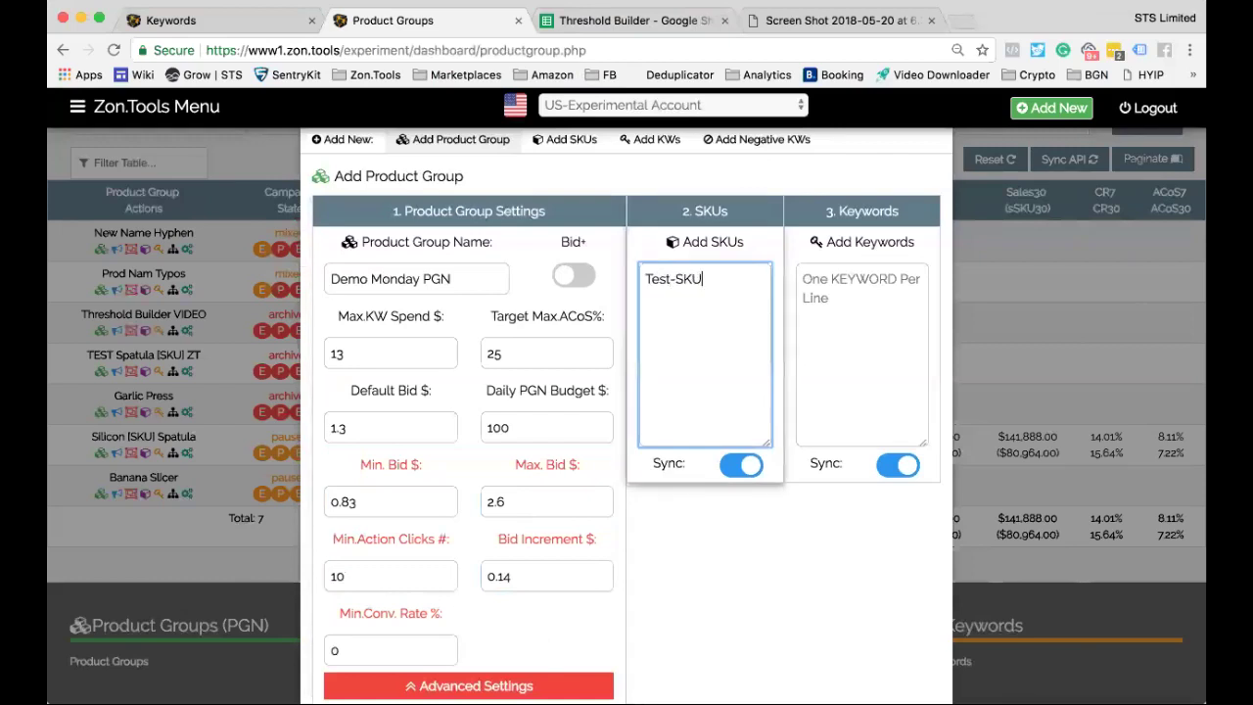
Return to the Silicon Products keywords list and sort it by ACoS7 in descending order.
click(224, 22)
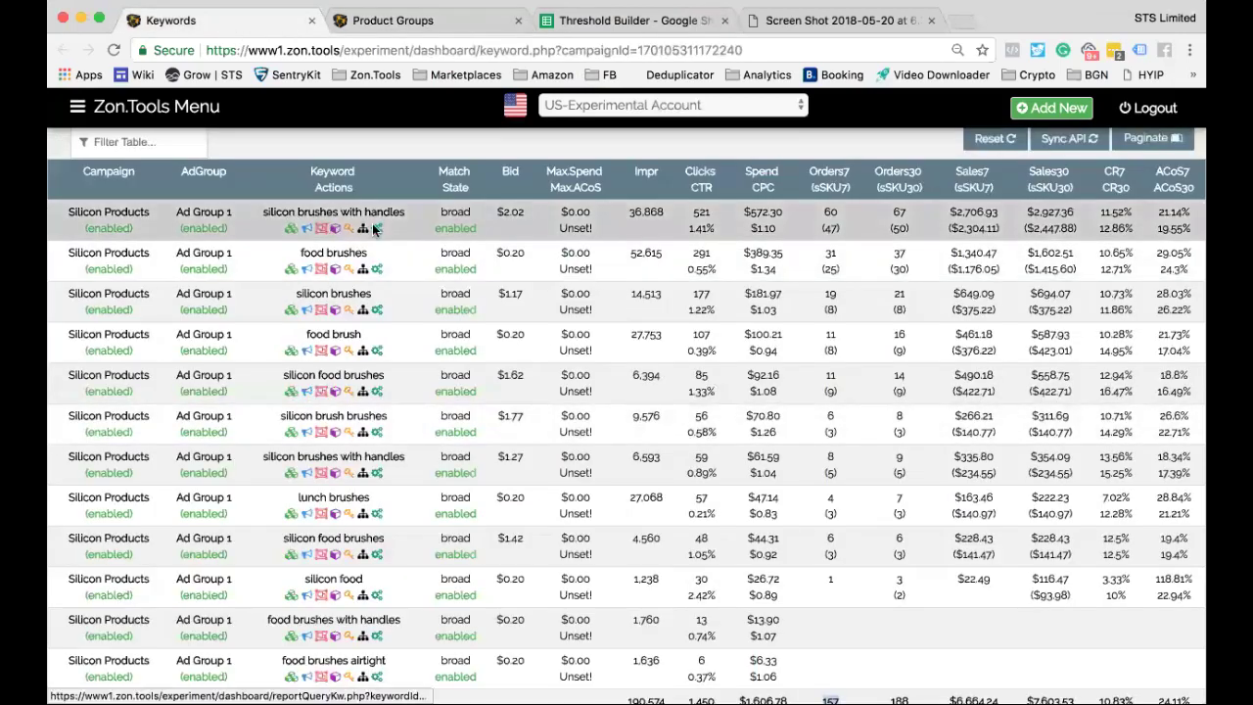
click(1177, 176)
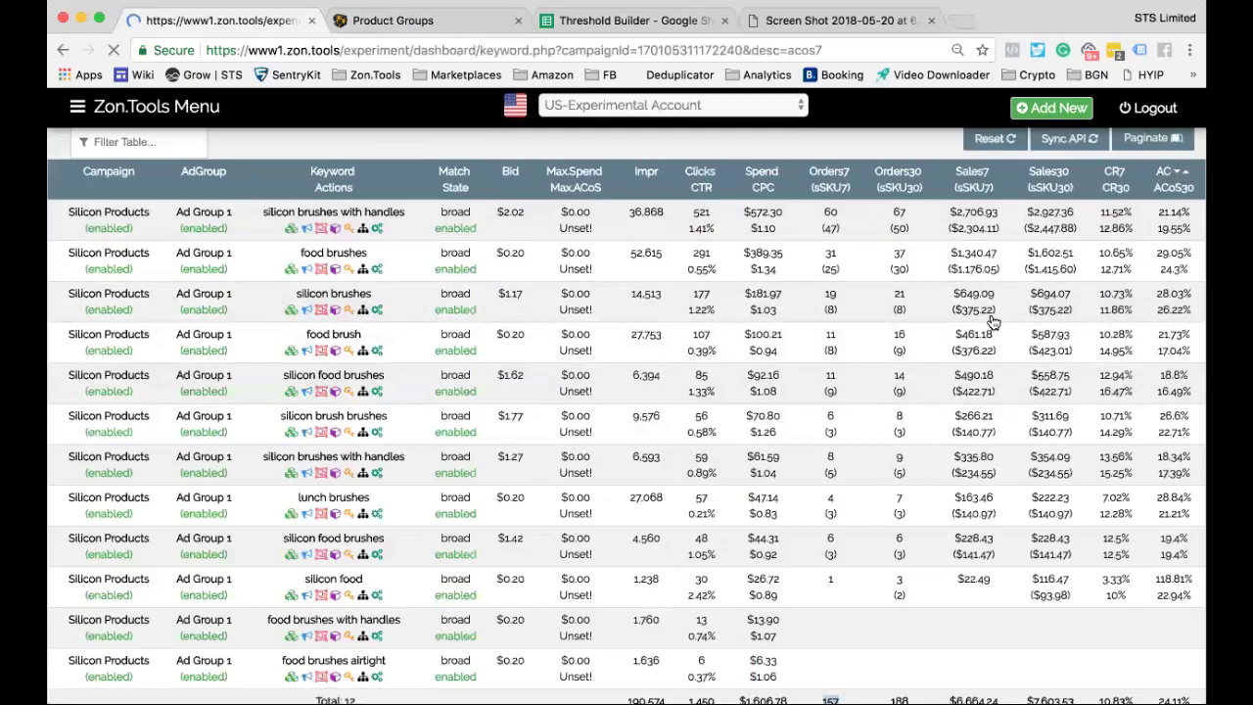
scroll(1117, 311, down, 3)
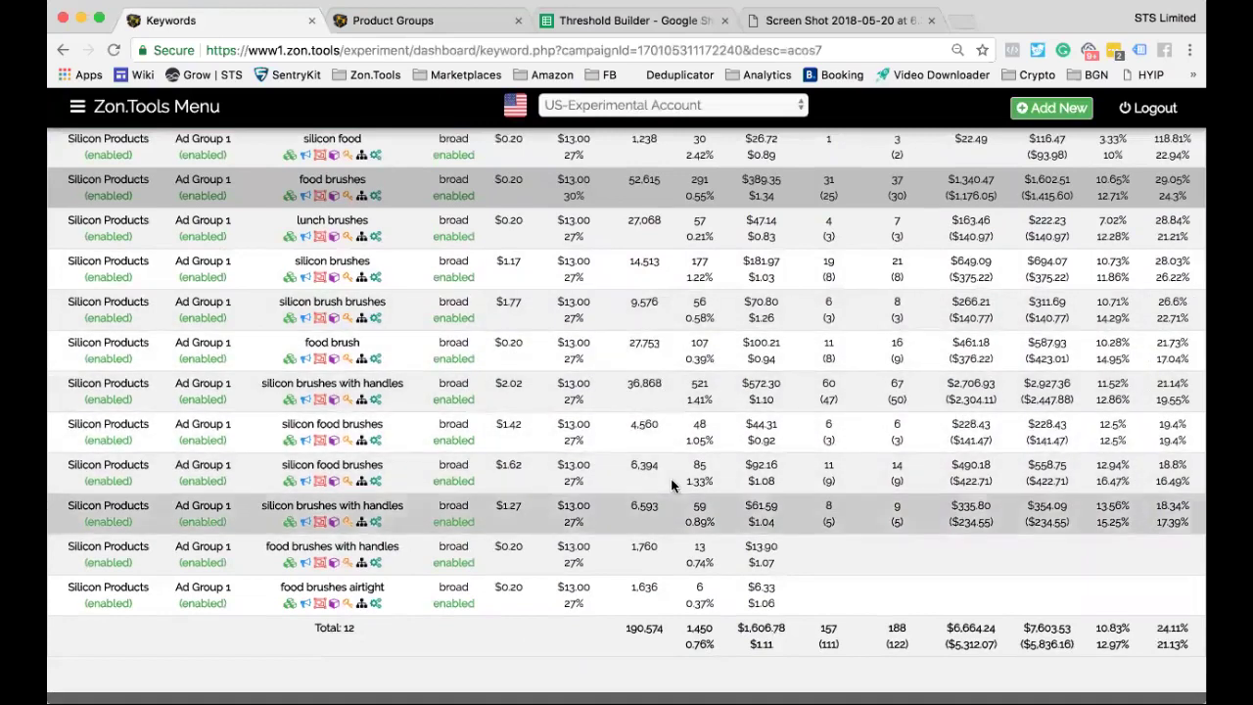
Copy the $1.27-bid keyword silicon brushes with handles into cell I2 of the Threshold Builder's keyword column.
drag(407, 508, 262, 509)
key(super+c)
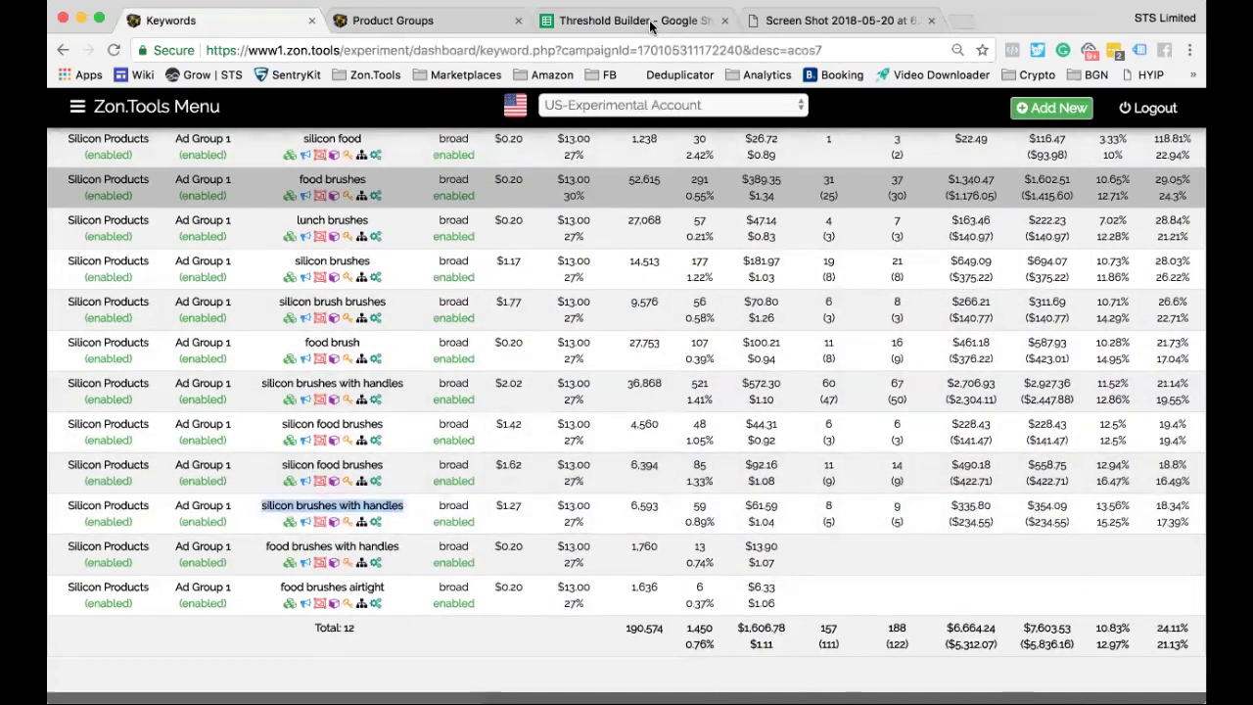
key(super+3)
click(1058, 200)
key(super+v)
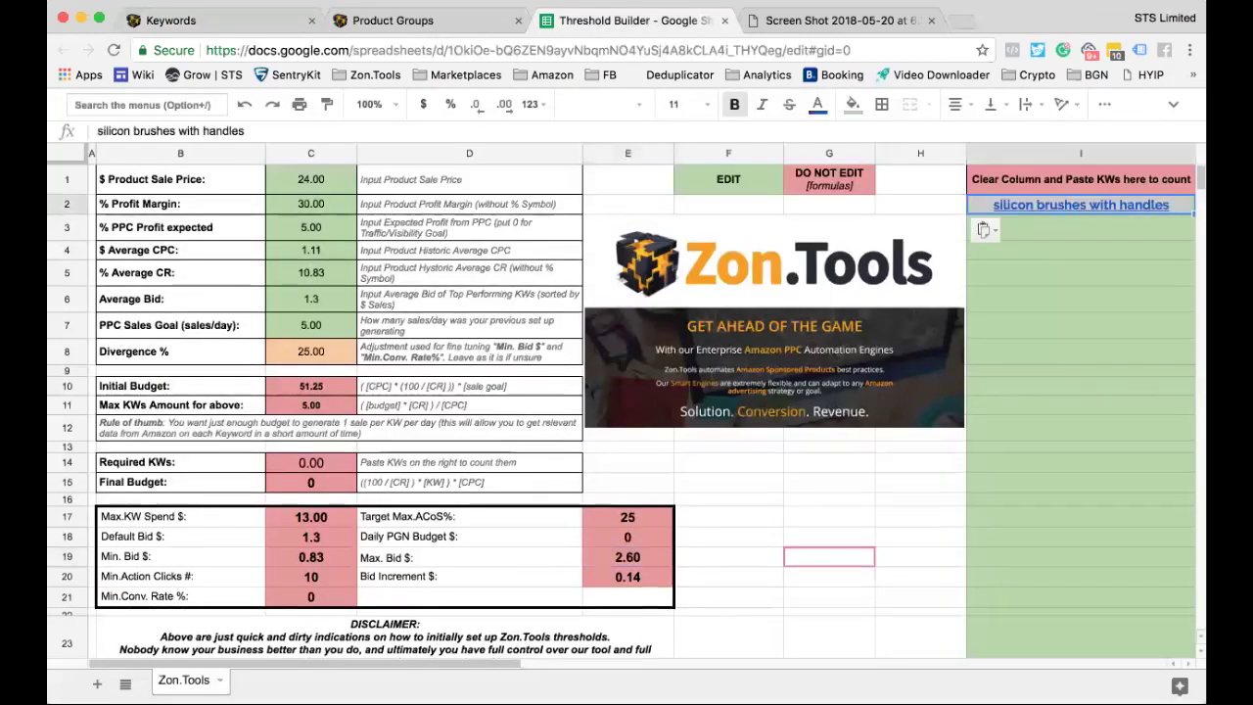
Copy the $1.62-bid keyword silicon food brushes from the keywords list into Threshold Builder cell I3.
click(247, 23)
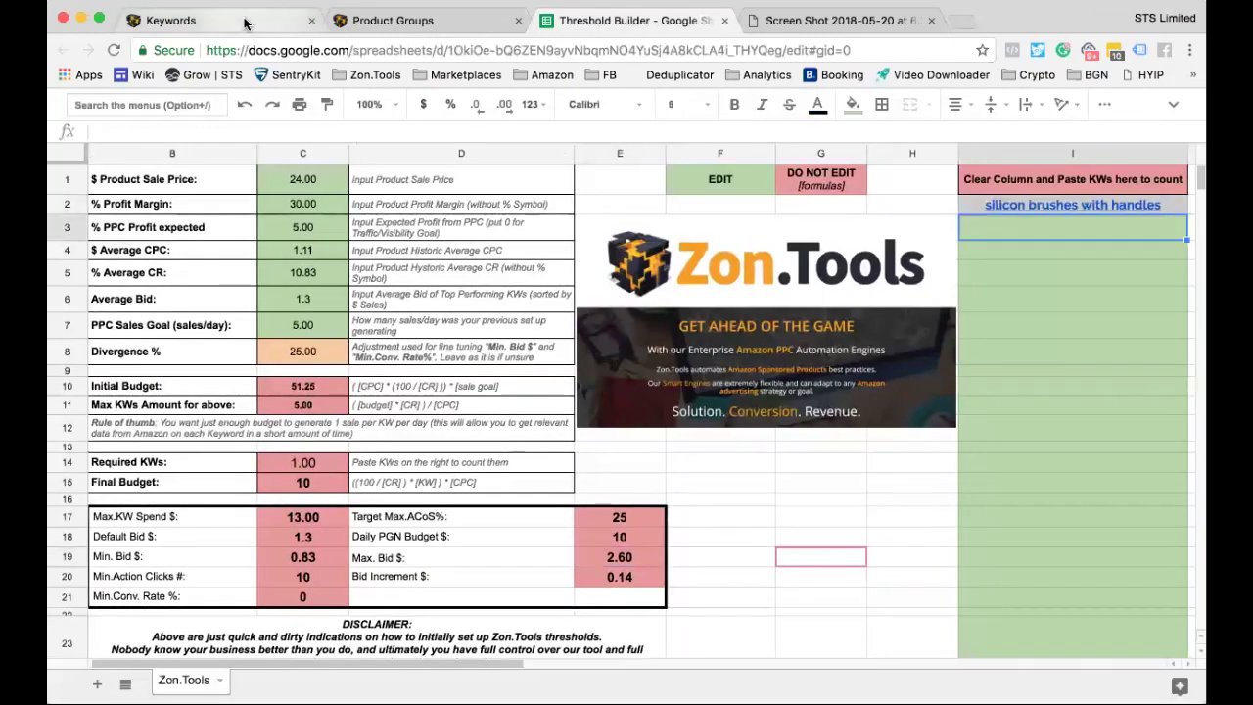
drag(388, 469, 282, 464)
key(super+c)
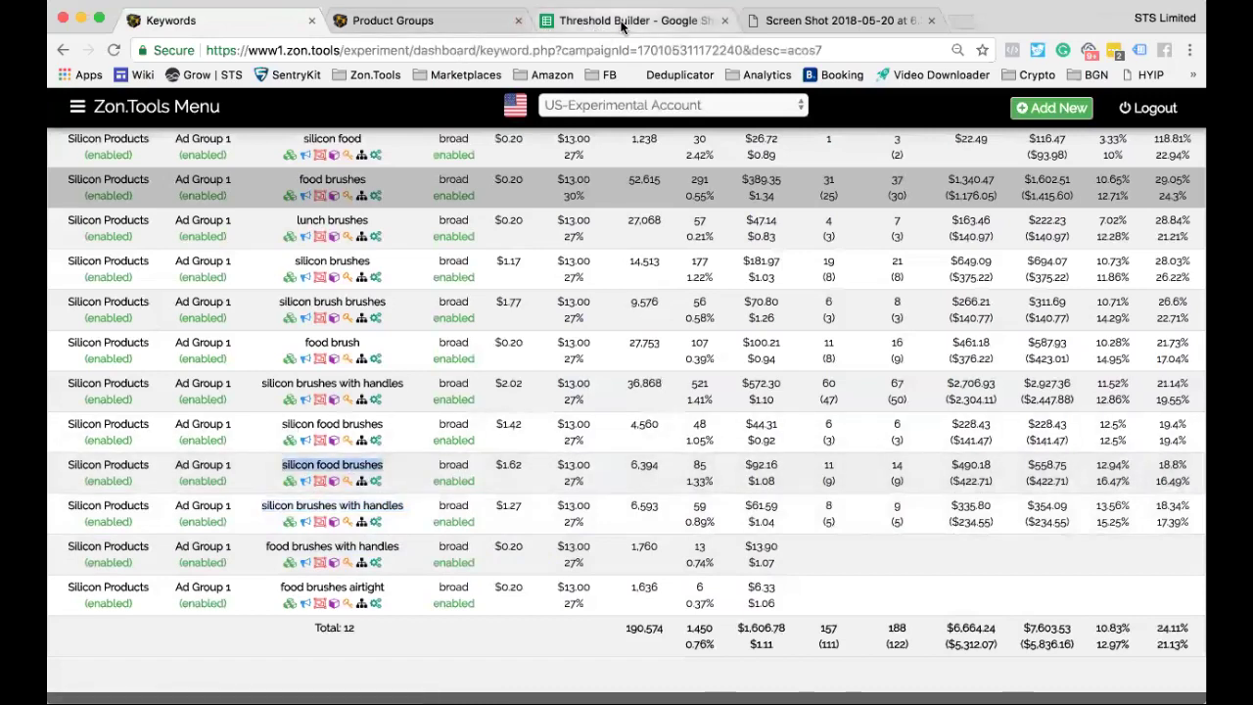
click(625, 21)
key(super+v)
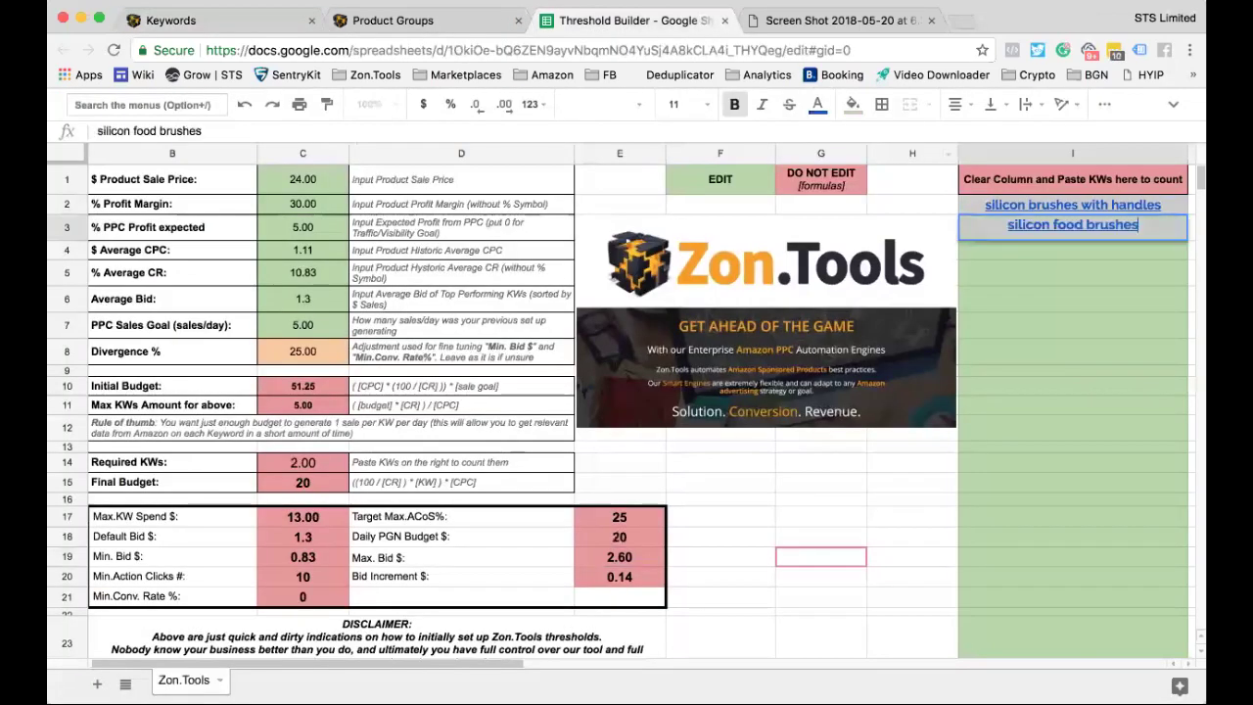
key(Return)
Copy the $2.02-bid keyword silicon brushes with handles from the keywords list into Threshold Builder cell I4.
click(217, 19)
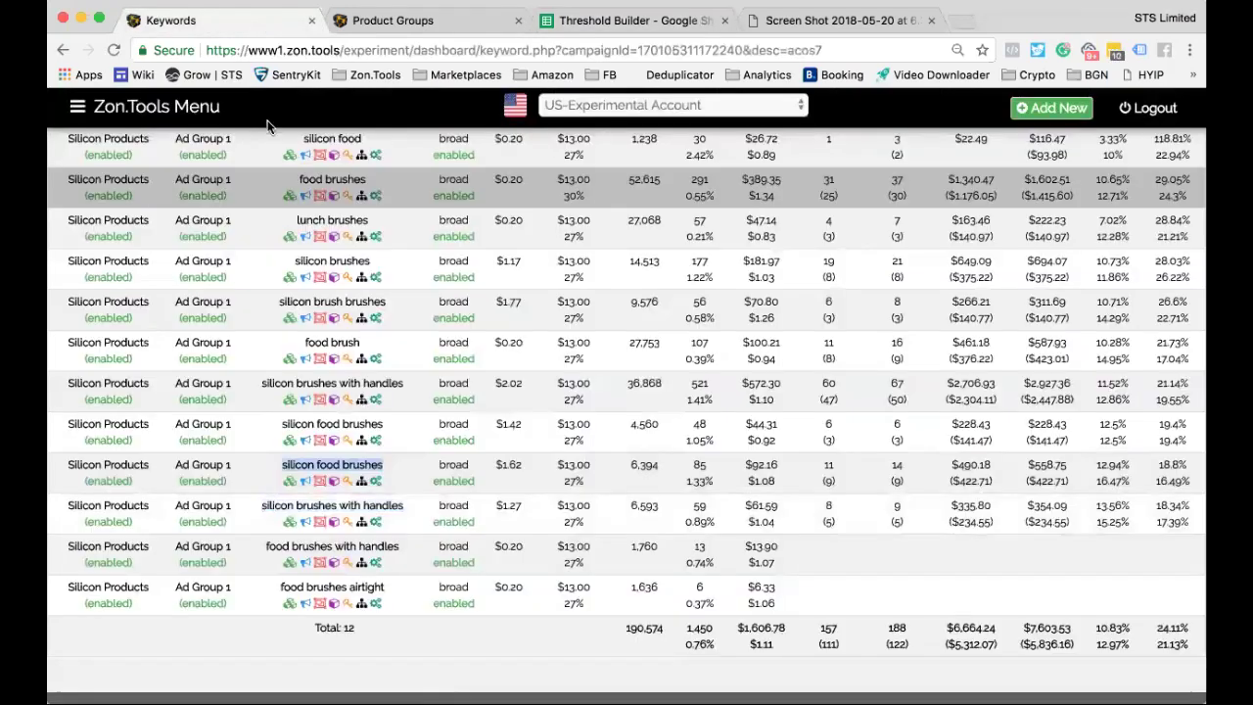
drag(384, 424, 282, 423)
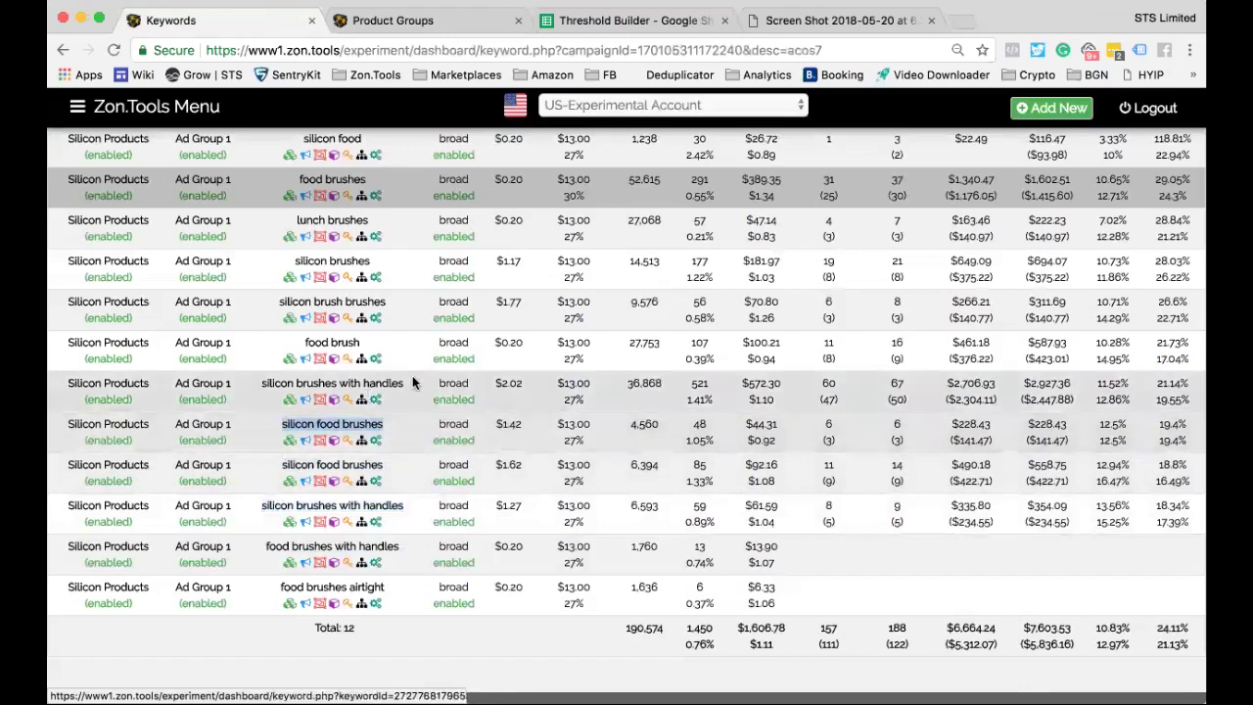
drag(410, 381, 261, 383)
key(ctrl+c)
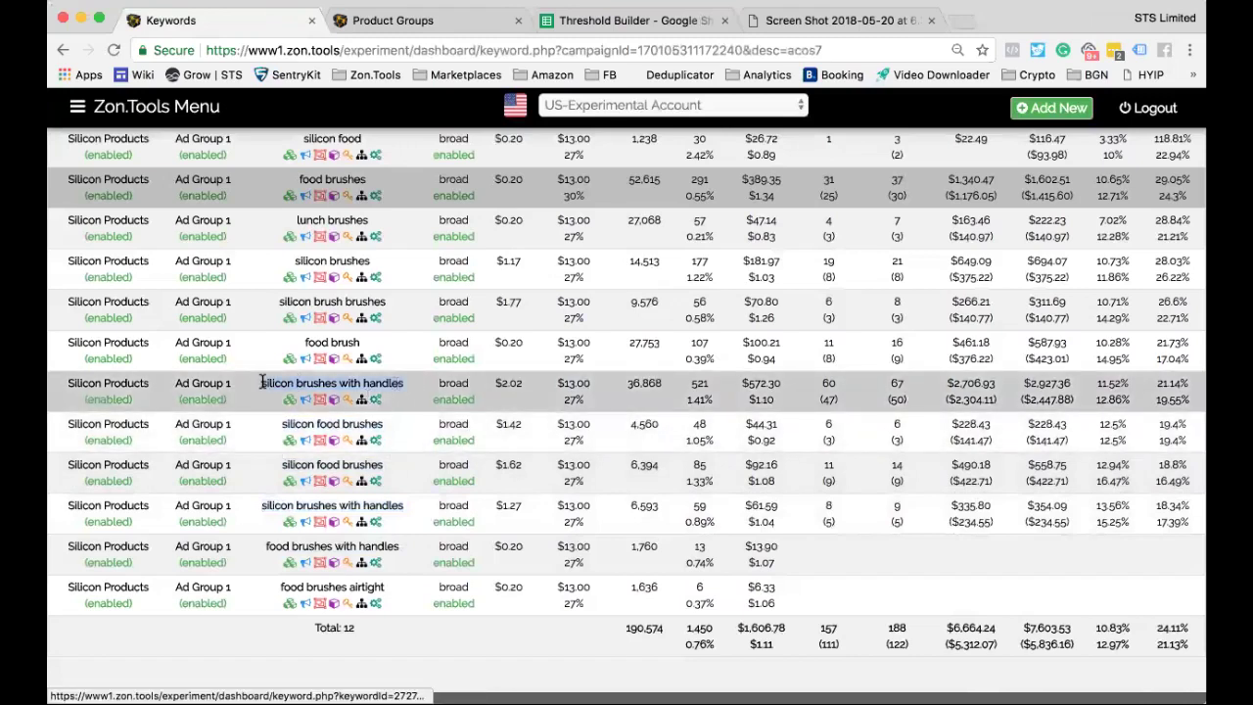
click(627, 19)
click(986, 253)
key(ctrl+v)
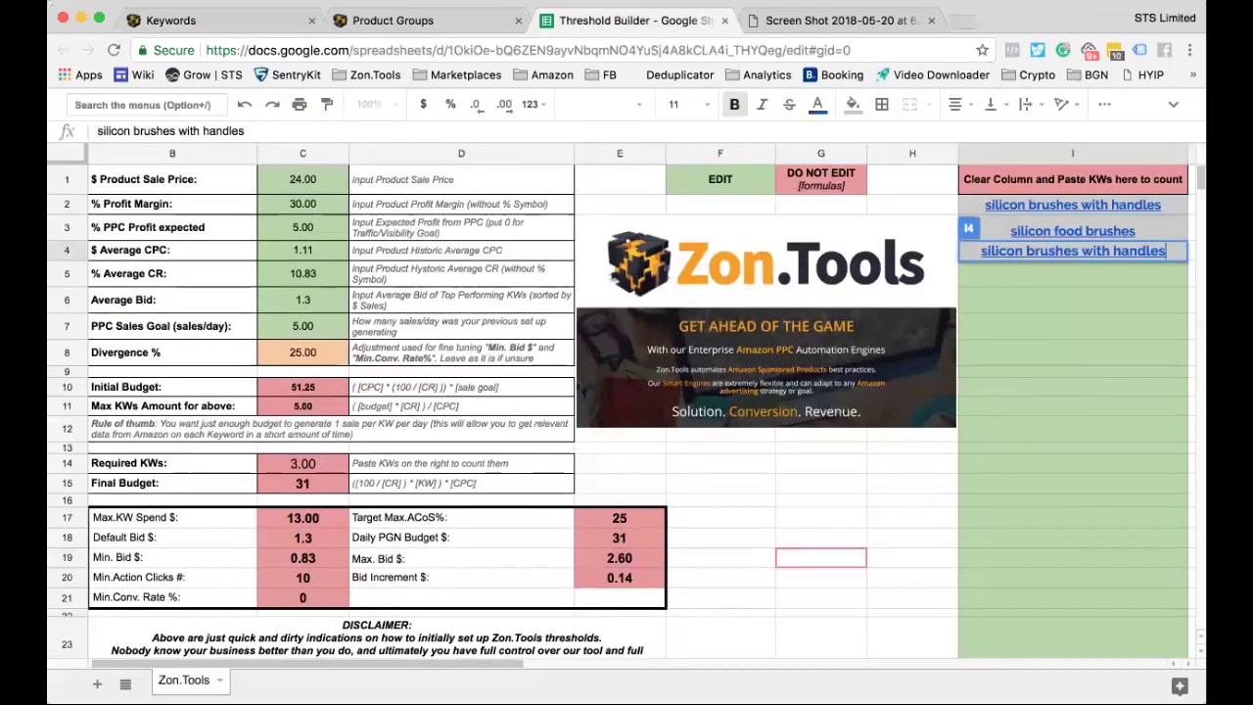
key(Return)
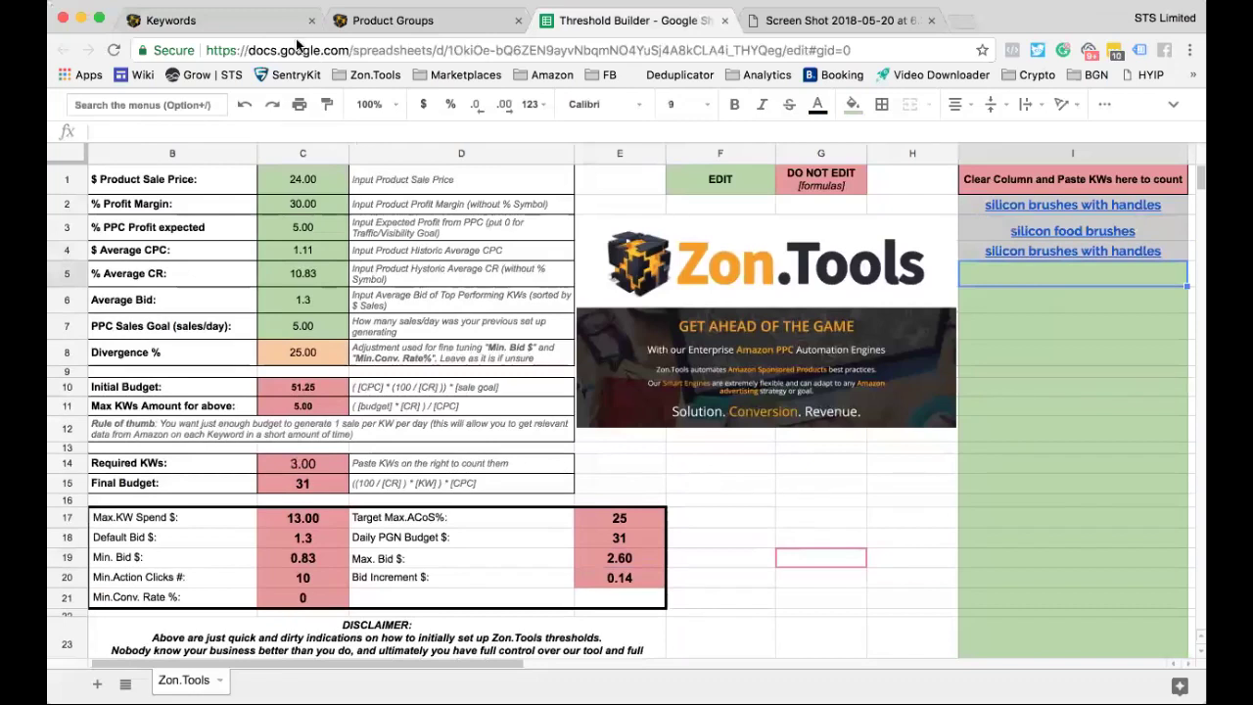
Copy the keyword food brush from the keywords list into Threshold Builder cell I5, and check the required keyword count and daily PGN budget.
click(216, 20)
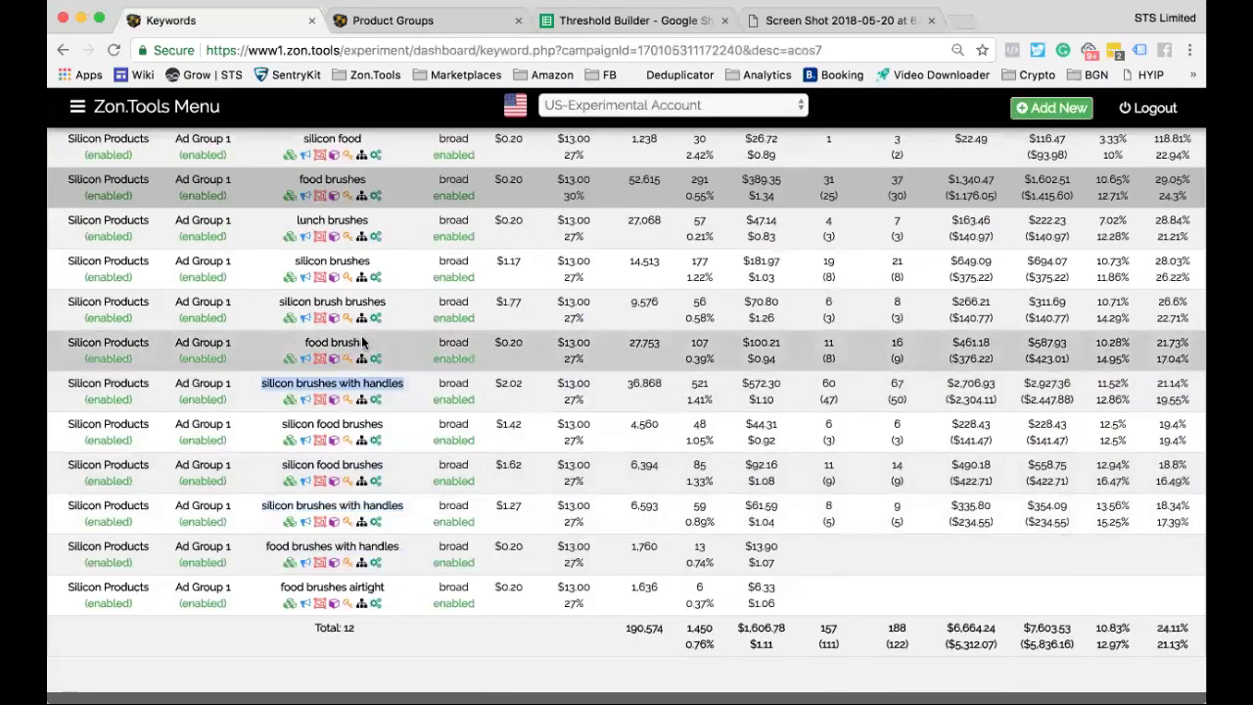
drag(362, 342, 307, 338)
key(super+c)
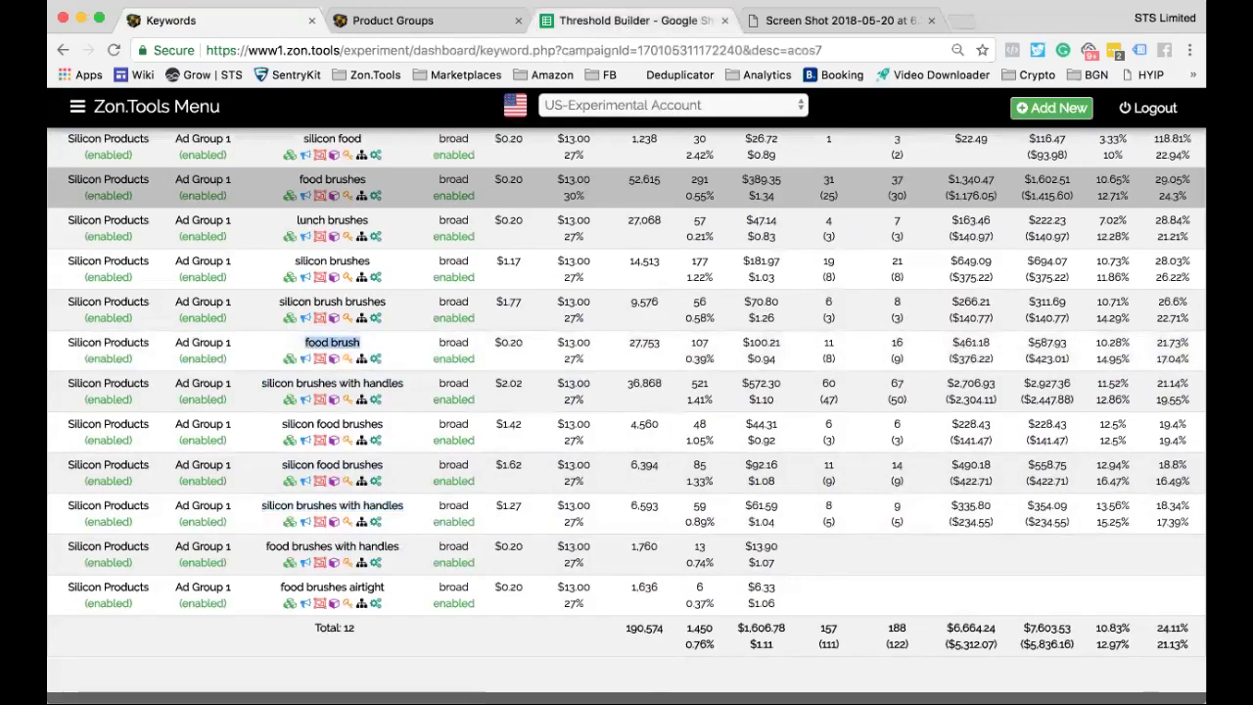
click(626, 19)
key(super+v)
click(1084, 371)
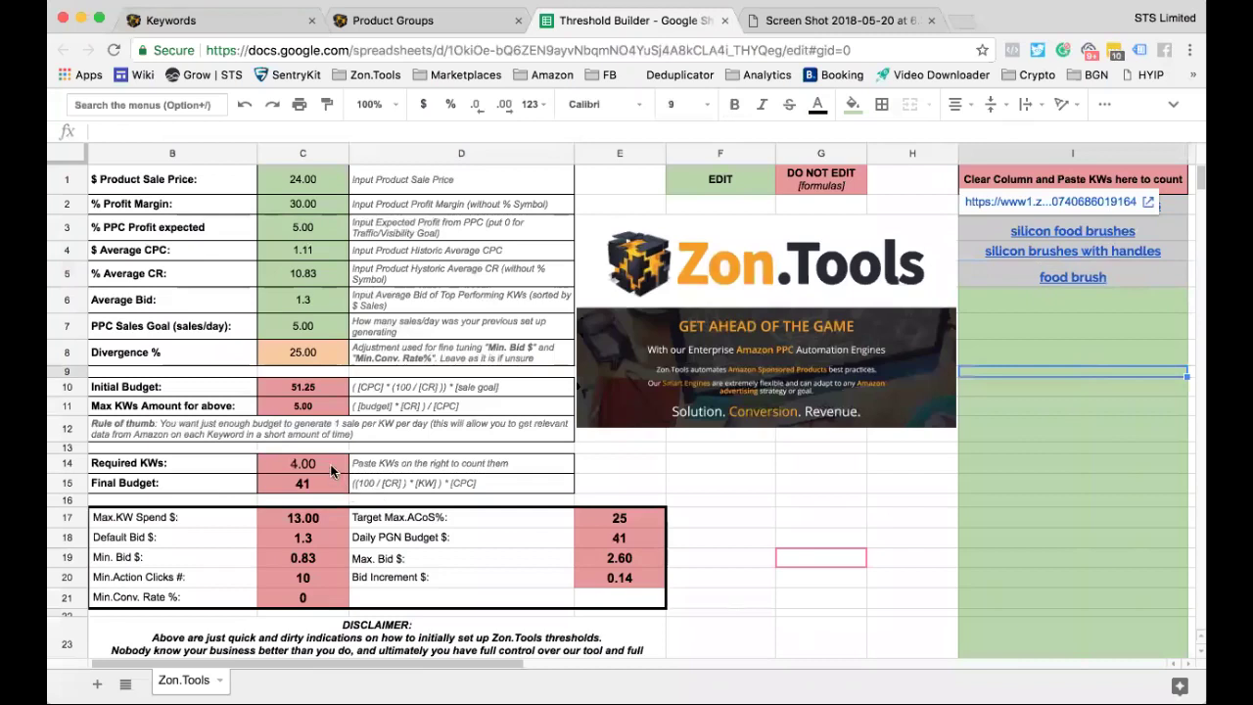
click(291, 472)
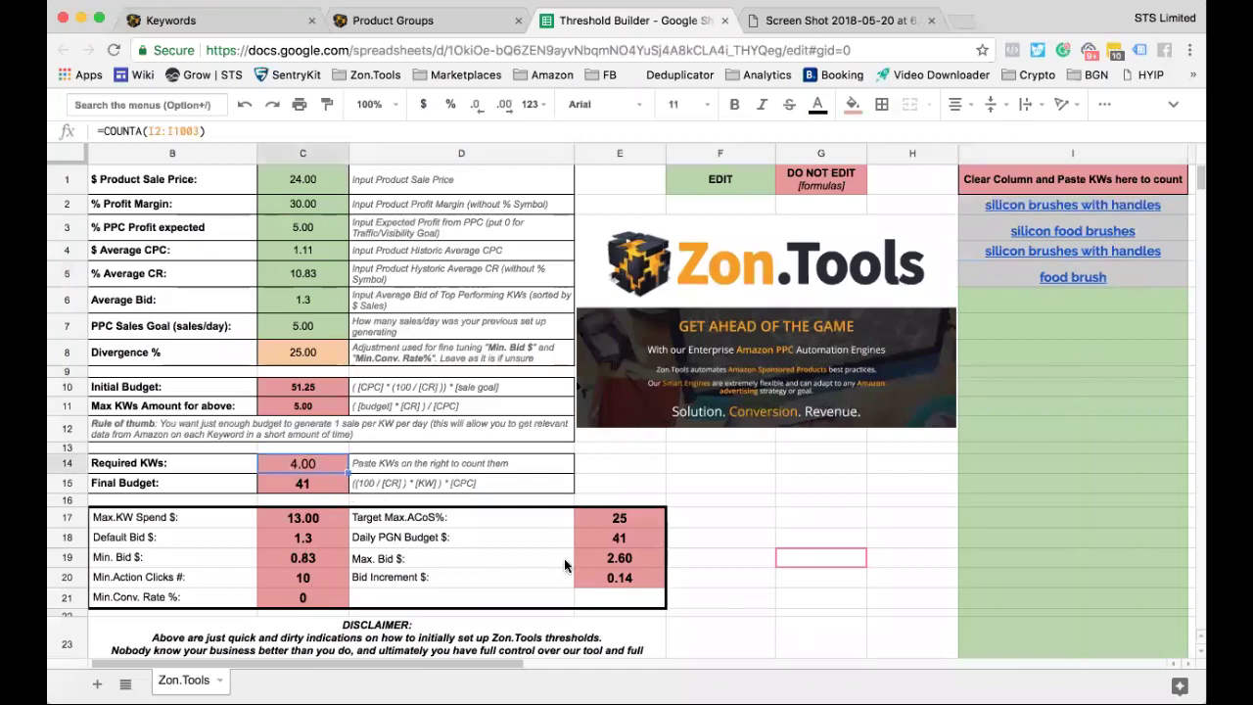
click(636, 537)
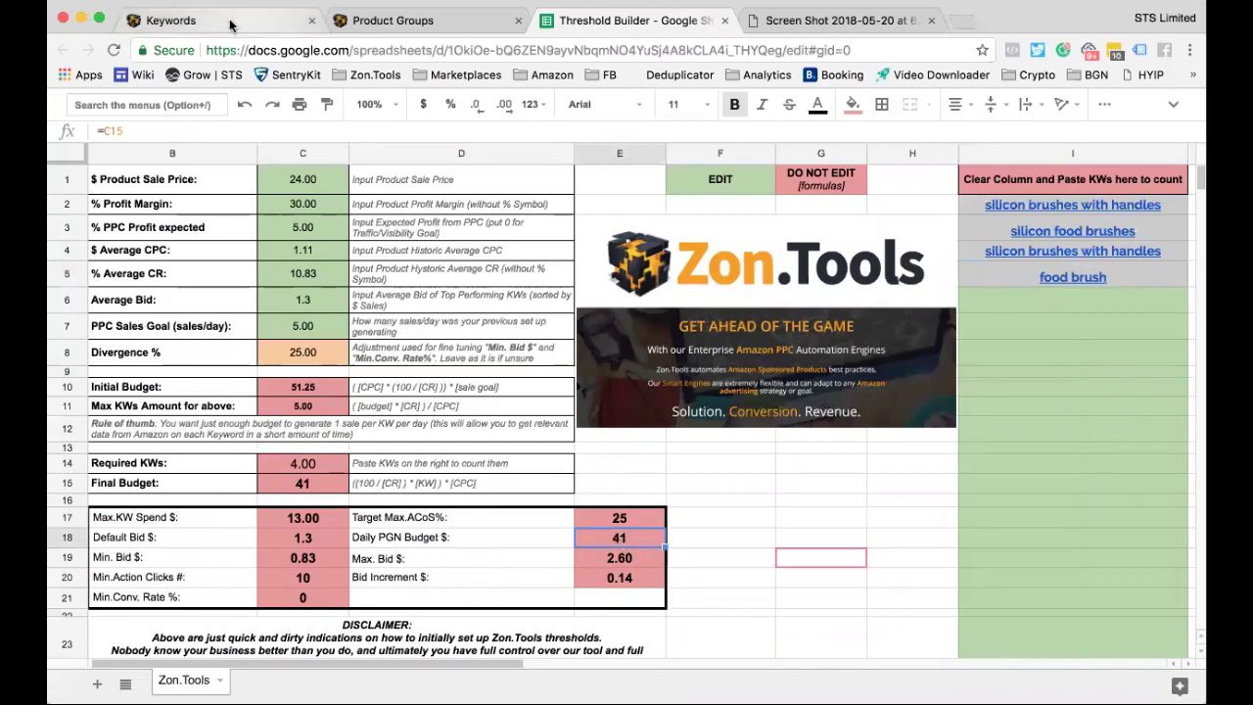
Copy the Threshold Builder keywords in I2:I6 into the new product group's Add Keywords box and widen the box.
click(1070, 302)
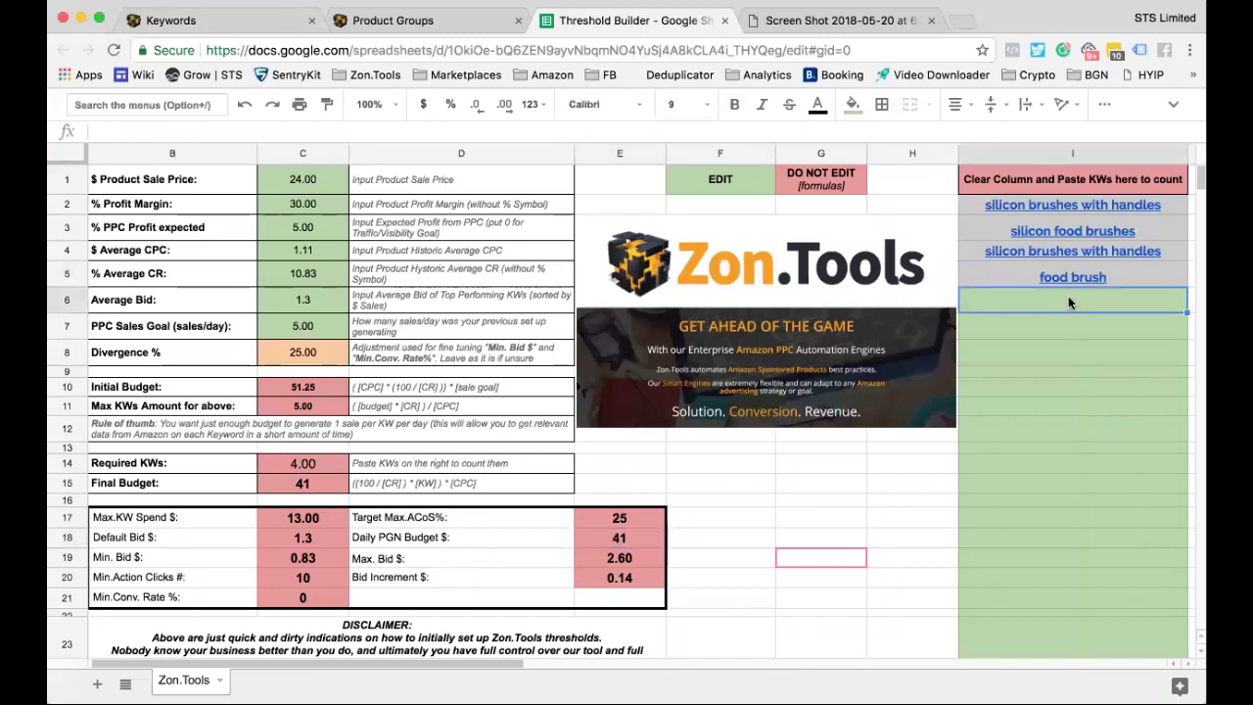
drag(1107, 299, 1113, 215)
key(cmd+c)
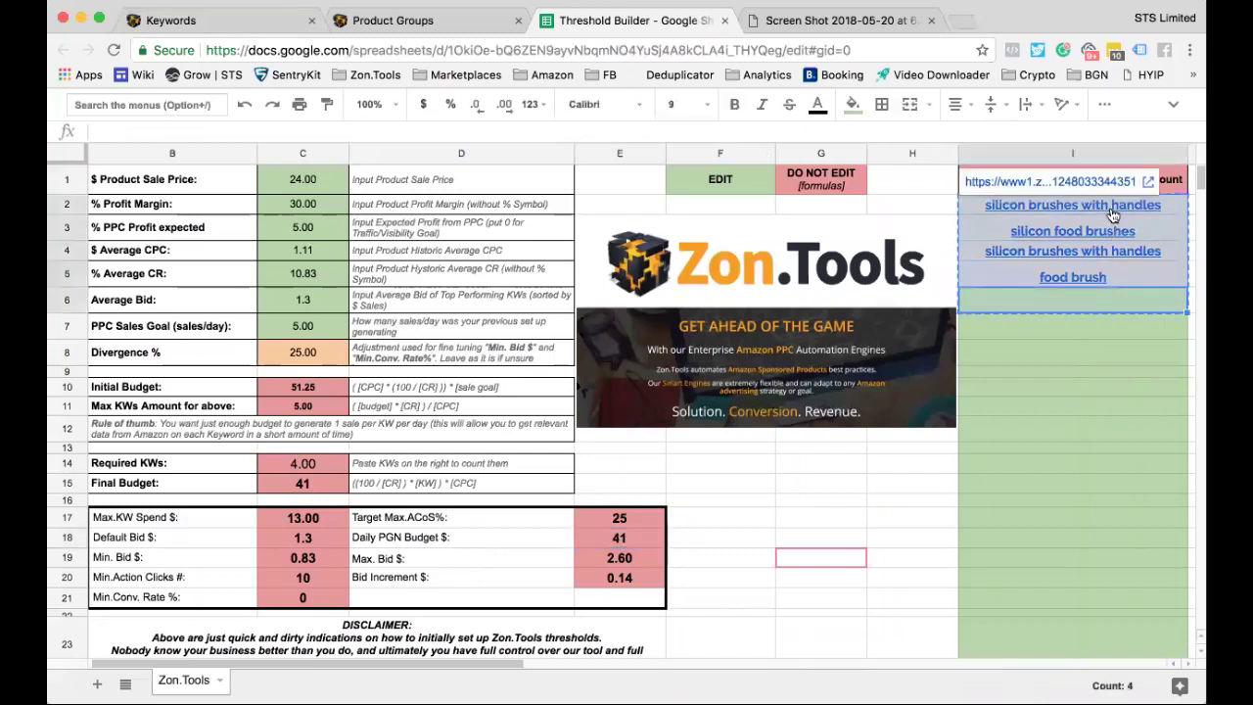
click(370, 18)
click(845, 349)
key(super+v)
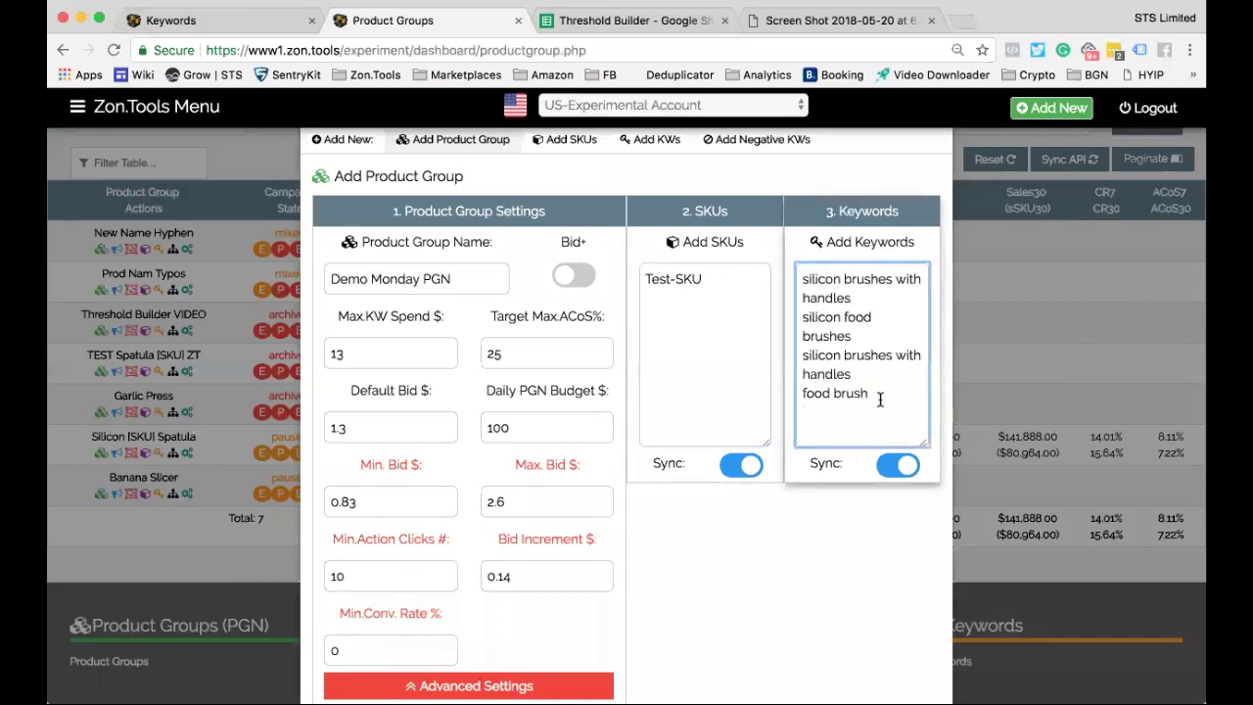
drag(927, 443, 1012, 452)
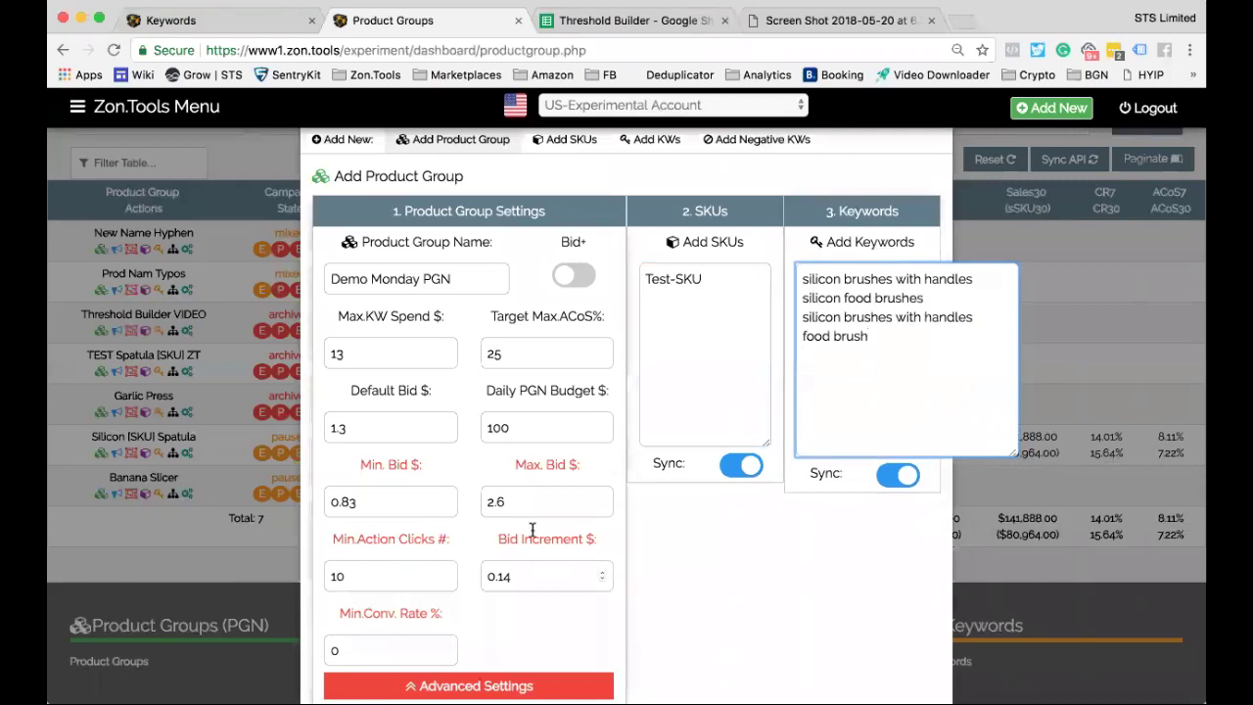
Set the Daily PGN Budget to 41 and save the Demo Monday PGN product group.
double_click(534, 427)
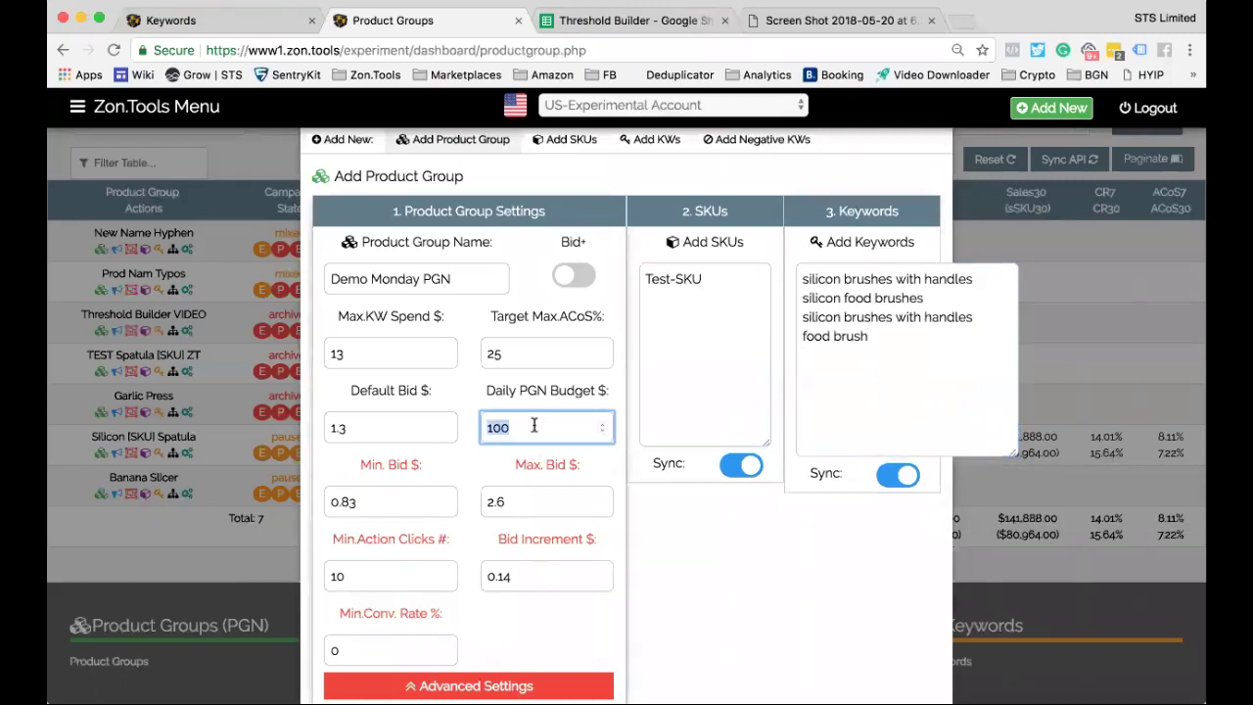
text(41)
scroll(607, 452, down, 2)
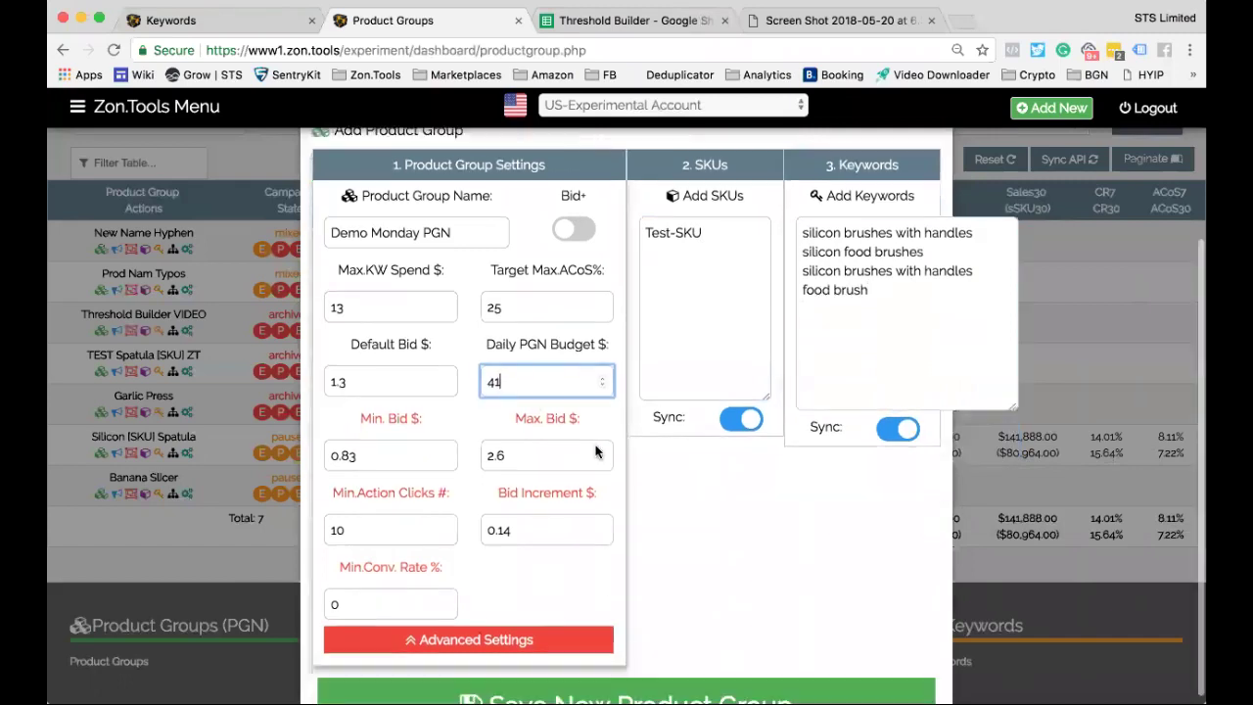
click(529, 662)
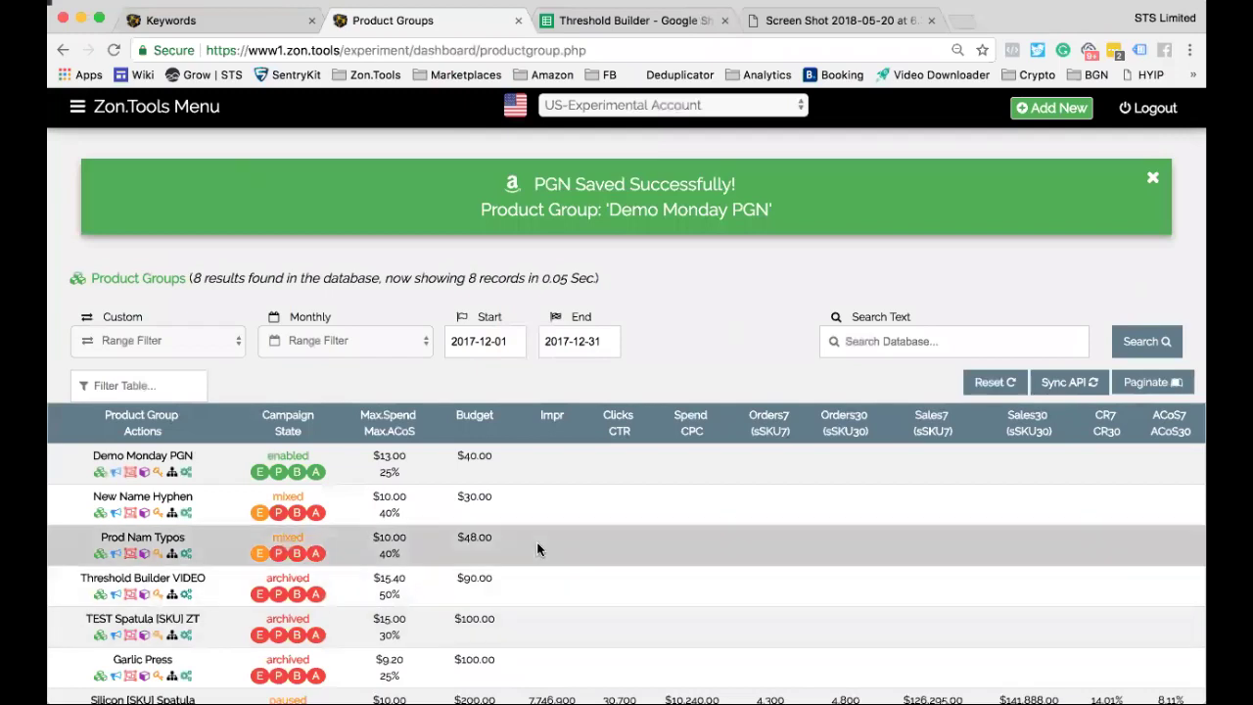
Open the Demo Monday PGN campaigns in a new tab and review their targeting types and budgets.
scroll(514, 536, down, 1)
scroll(210, 392, down, 2)
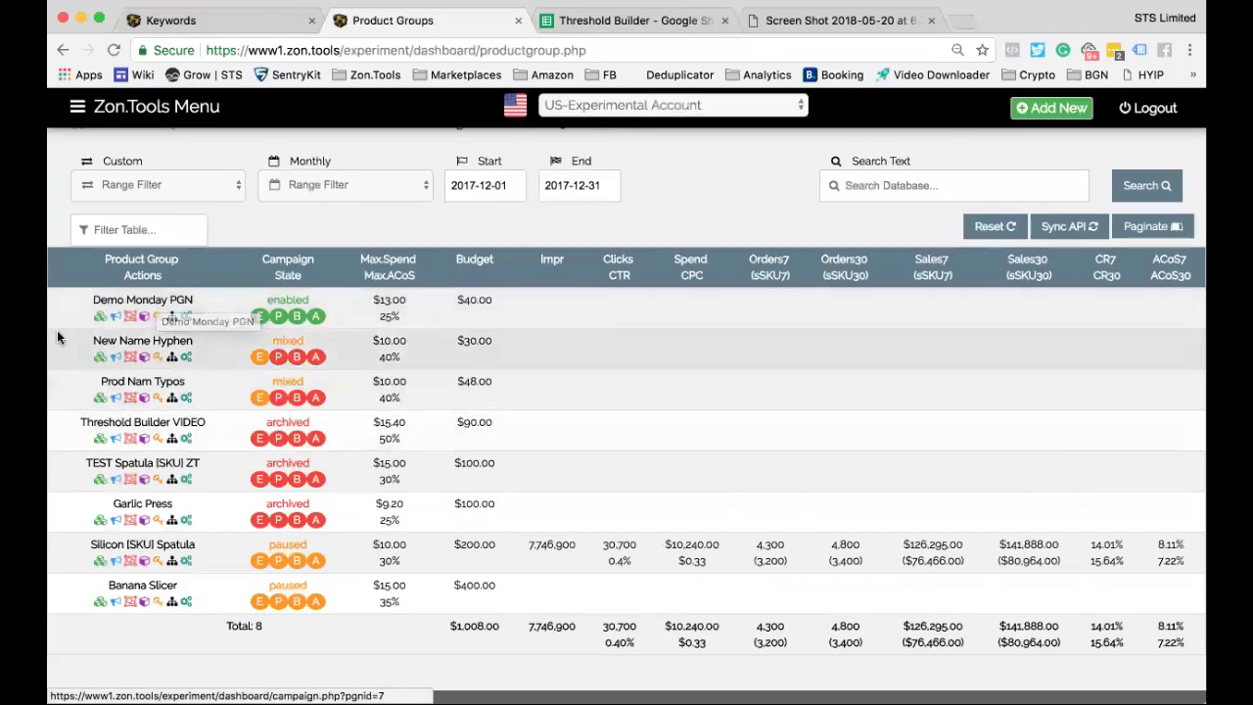
right_click(117, 321)
click(147, 325)
click(601, 22)
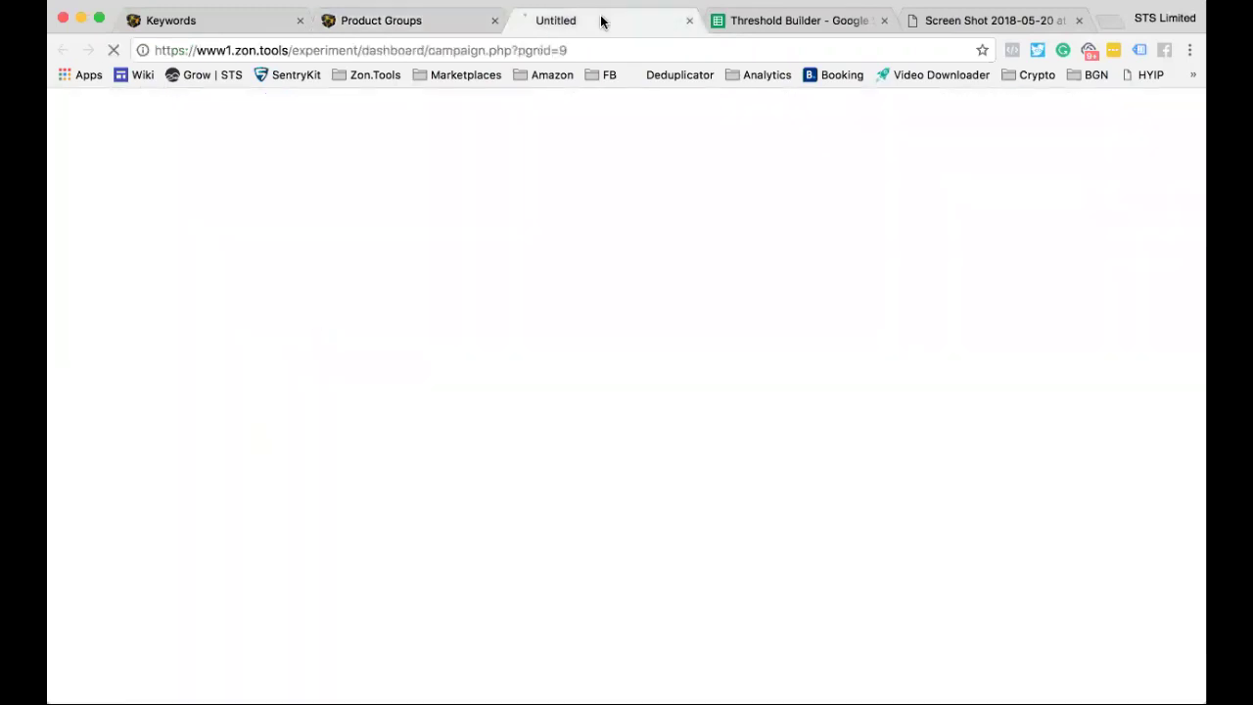
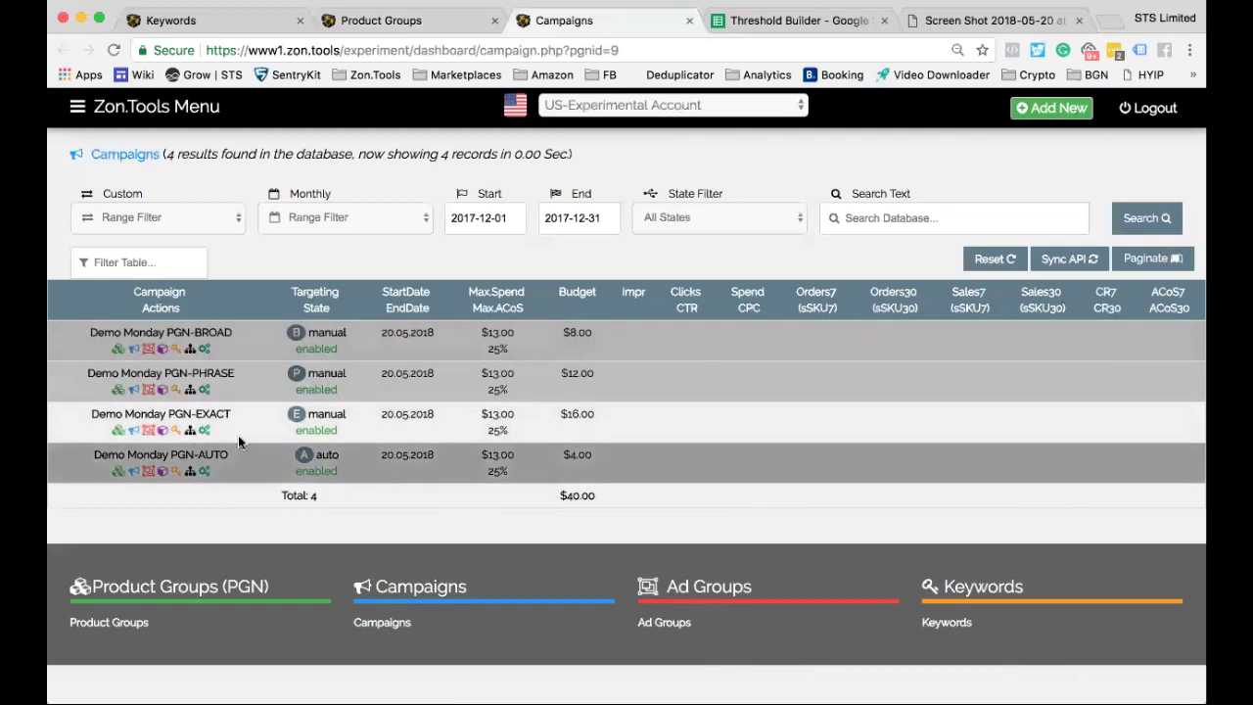
Review the product ads of Demo Monday PGN in a new tab, and close that tab.
click(426, 24)
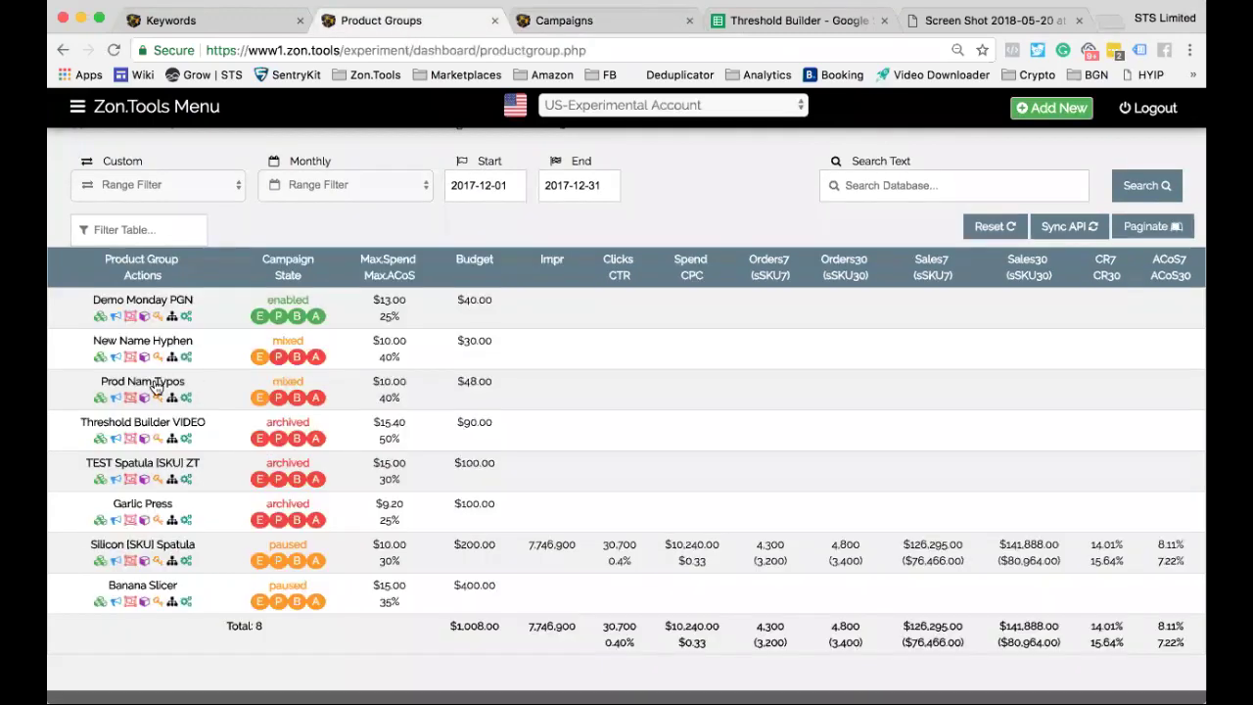
right_click(145, 321)
click(227, 327)
click(673, 23)
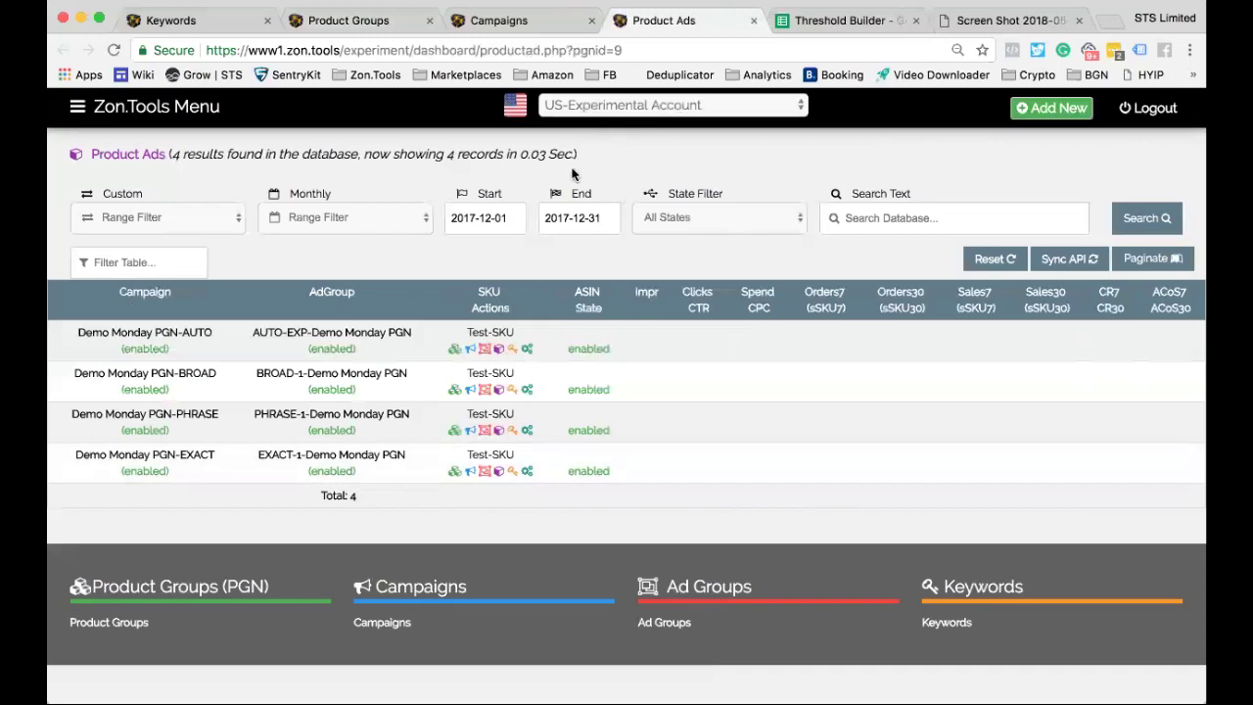
click(753, 20)
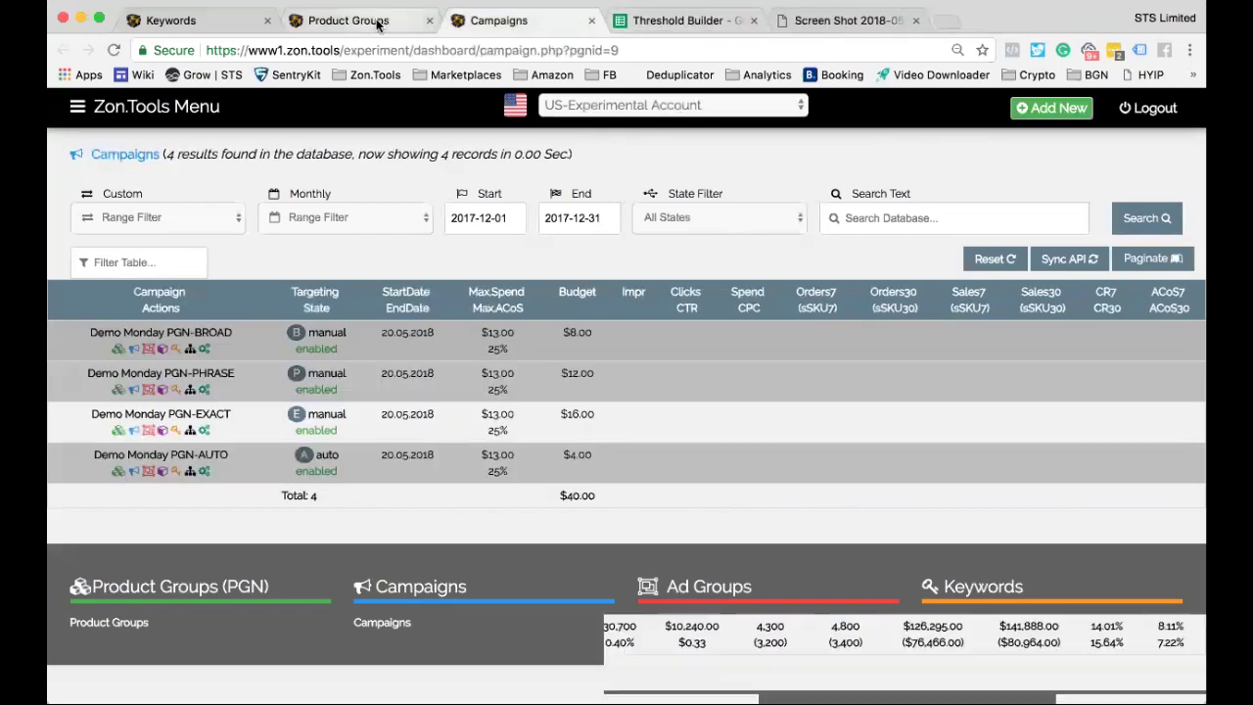
Open the Demo Monday PGN ad groups in a new tab to view their default bids.
click(383, 21)
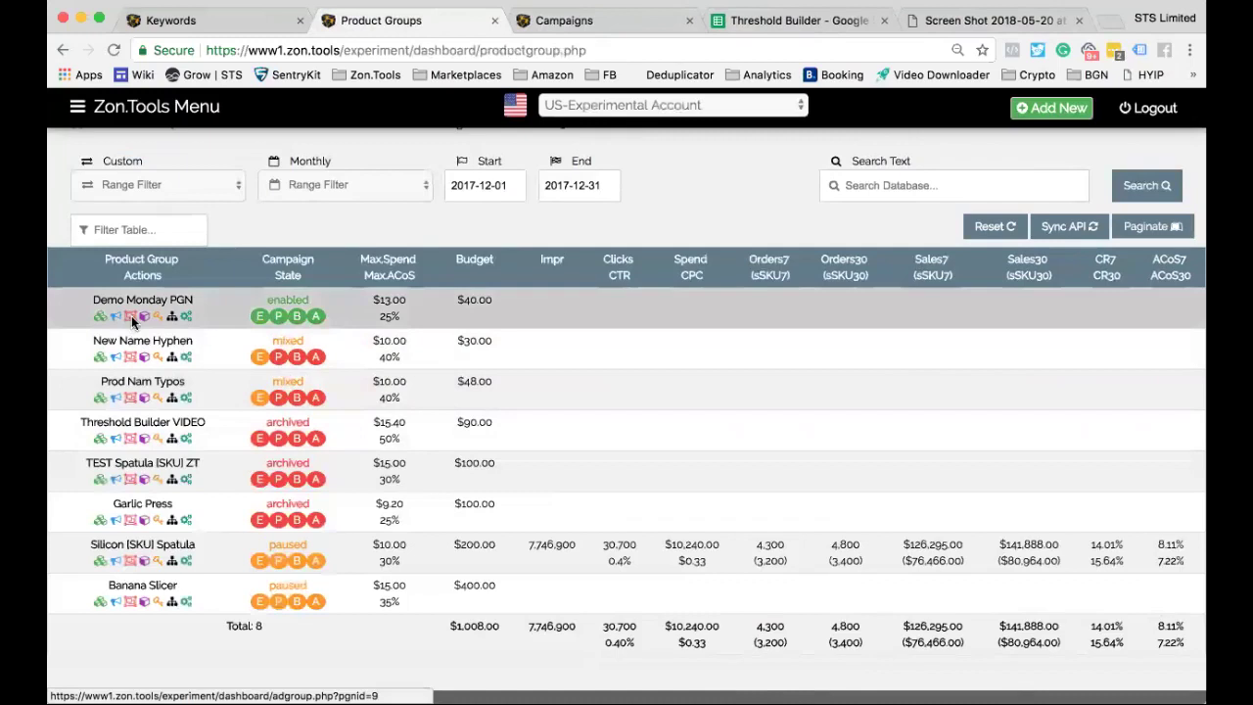
right_click(132, 322)
click(140, 323)
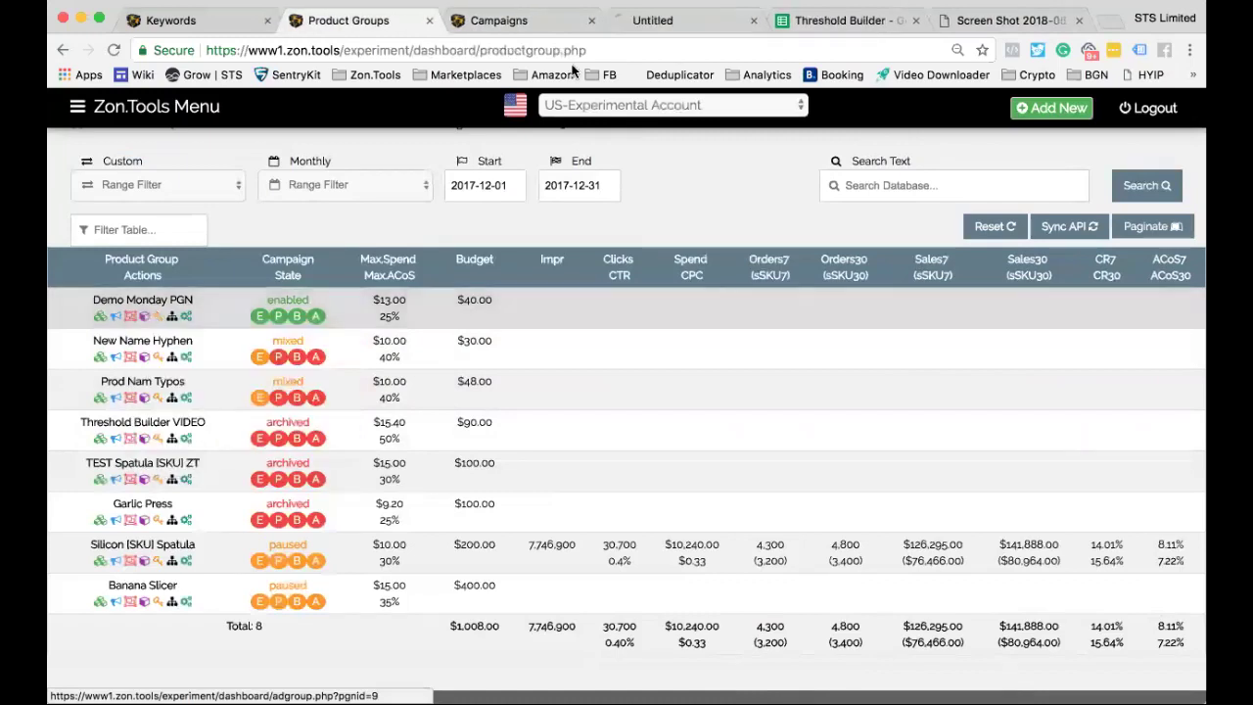
click(651, 20)
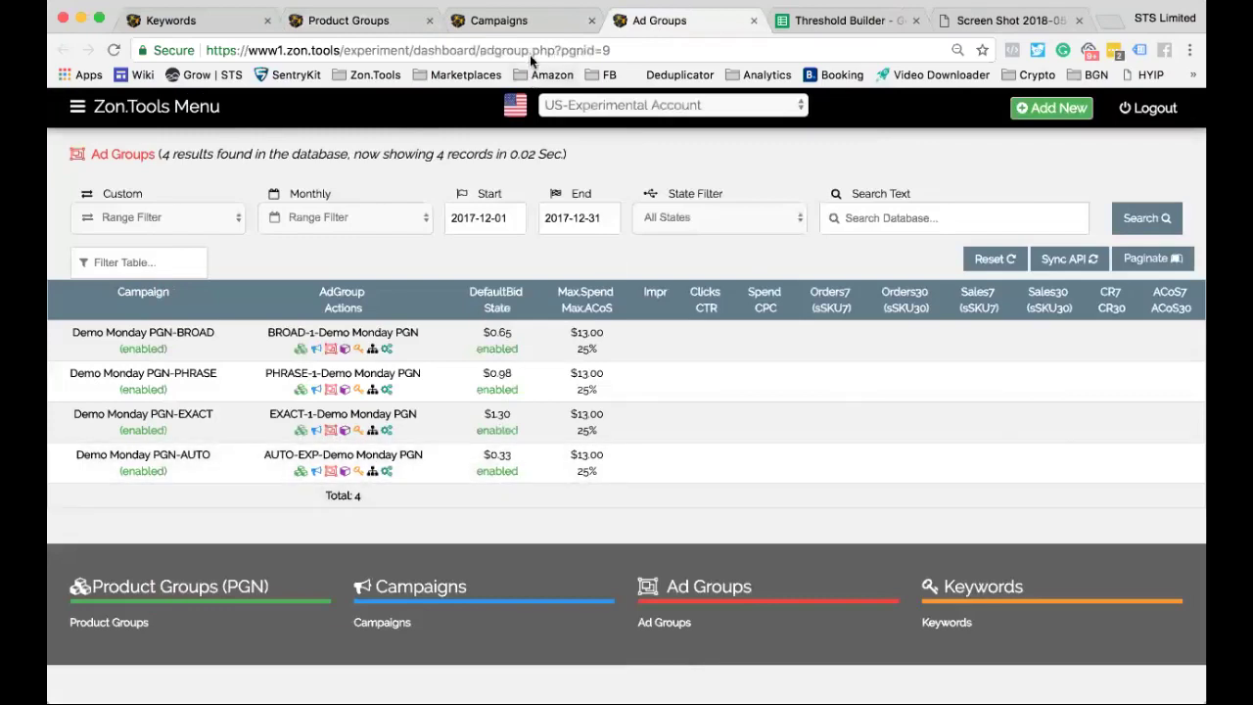
Compare the budgets of the four Demo Monday PGN campaigns with the default bids of their ad groups.
click(501, 19)
drag(624, 492, 560, 338)
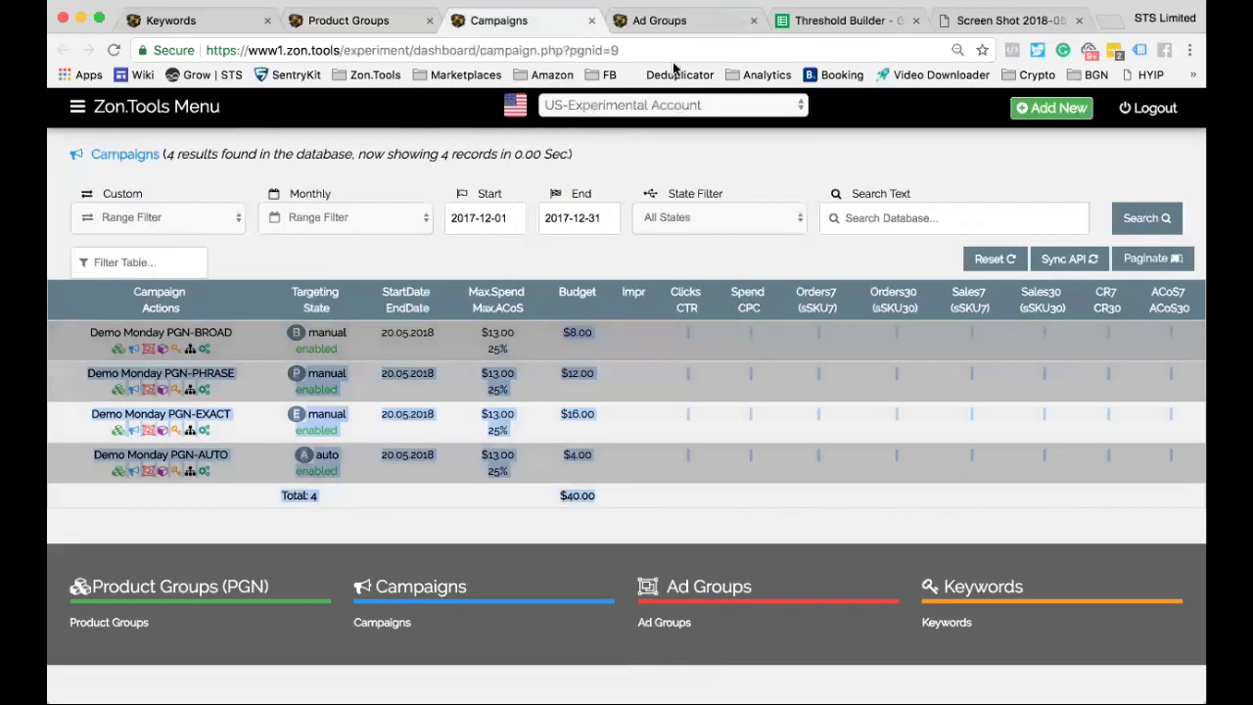
click(659, 20)
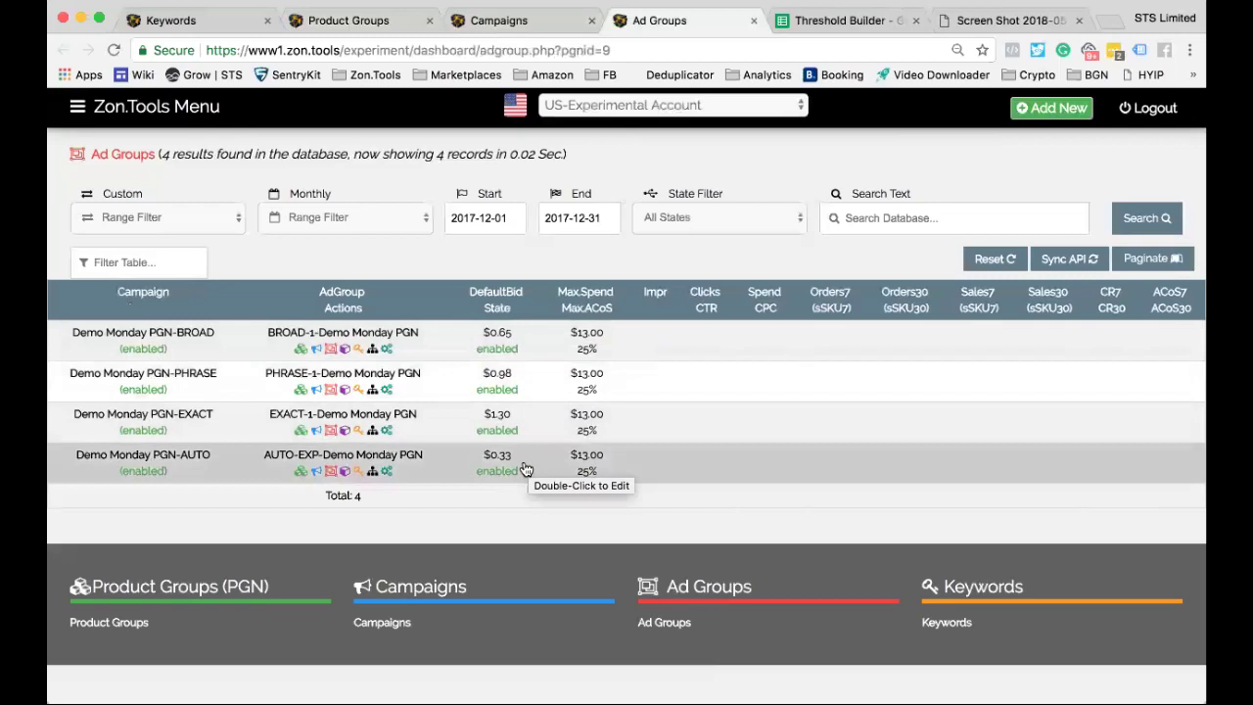
Set the budget of the Demo Monday PGN-EXACT campaign to $20 and save the record.
click(532, 22)
click(627, 523)
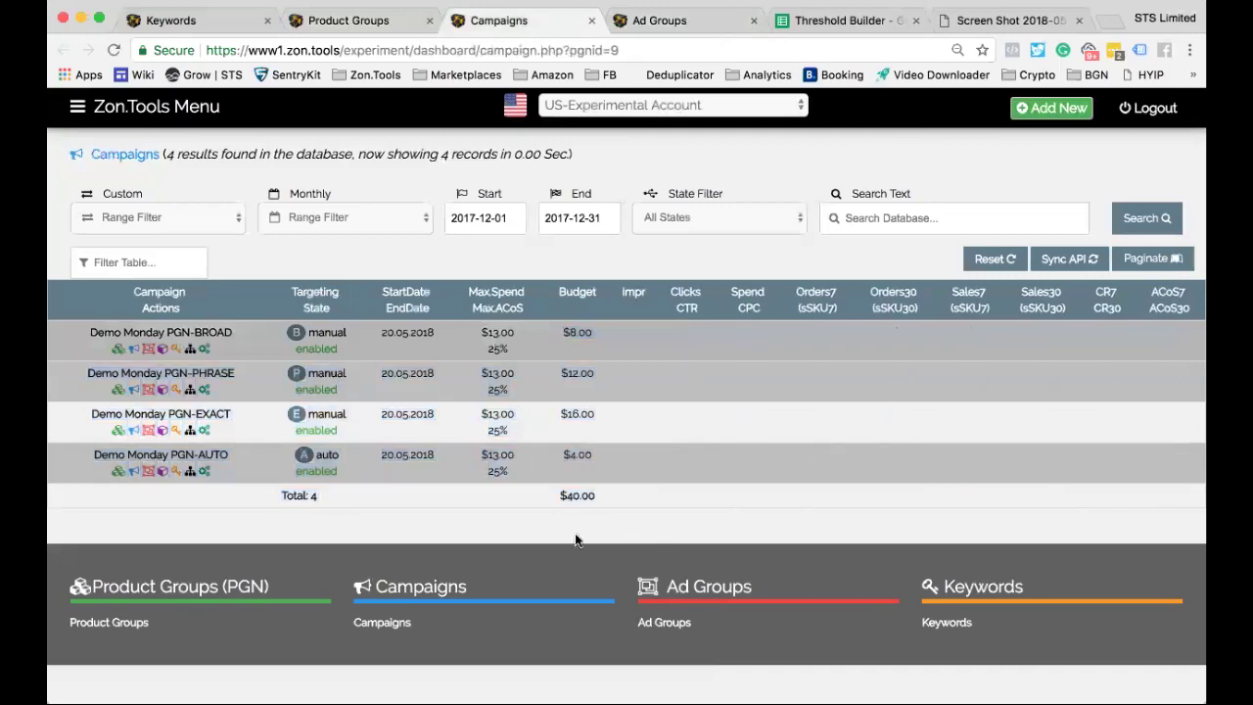
click(580, 414)
text(20)
click(594, 460)
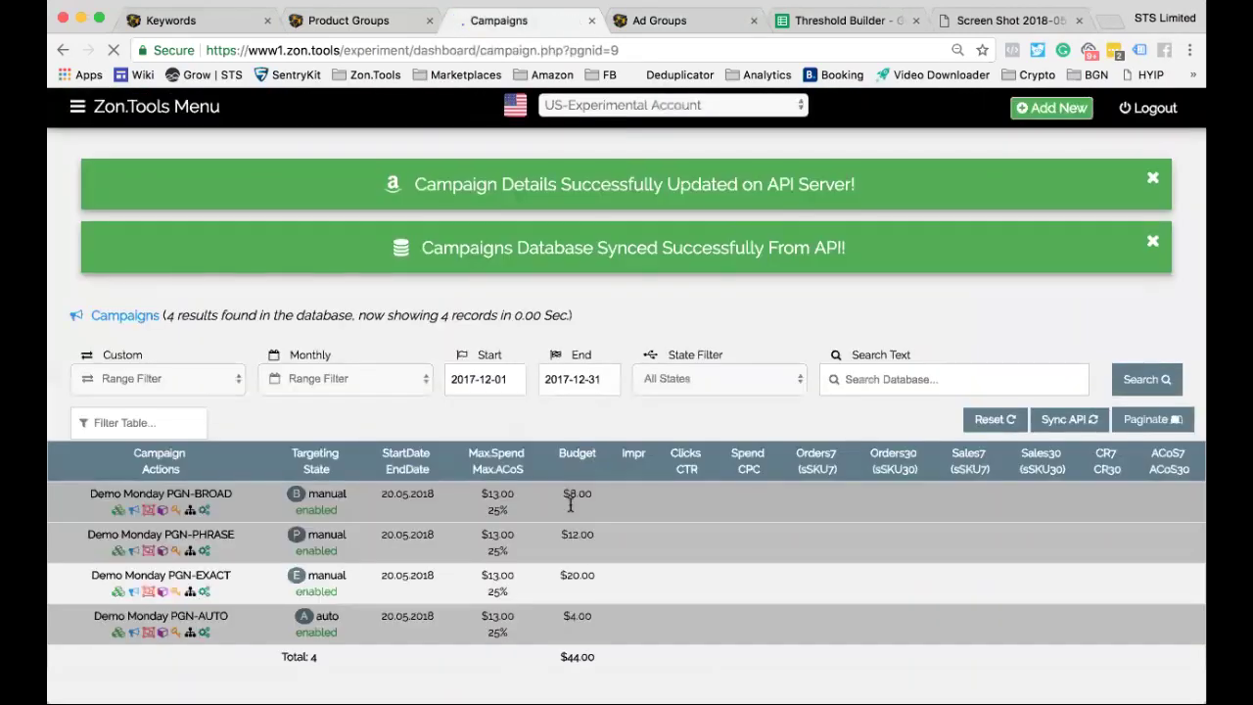
scroll(573, 537, down, 2)
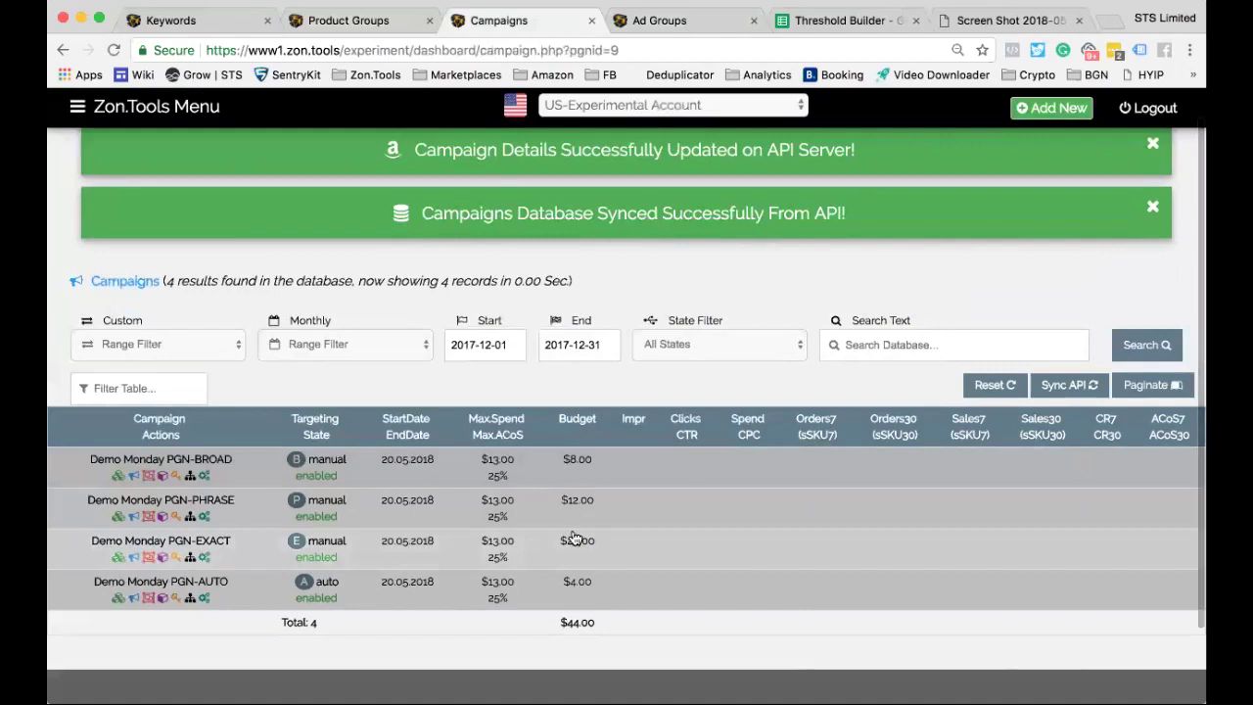
Set the default bid of the AUTO-EXP-Demo Monday PGN ad group to $0.50 and save the record.
click(659, 19)
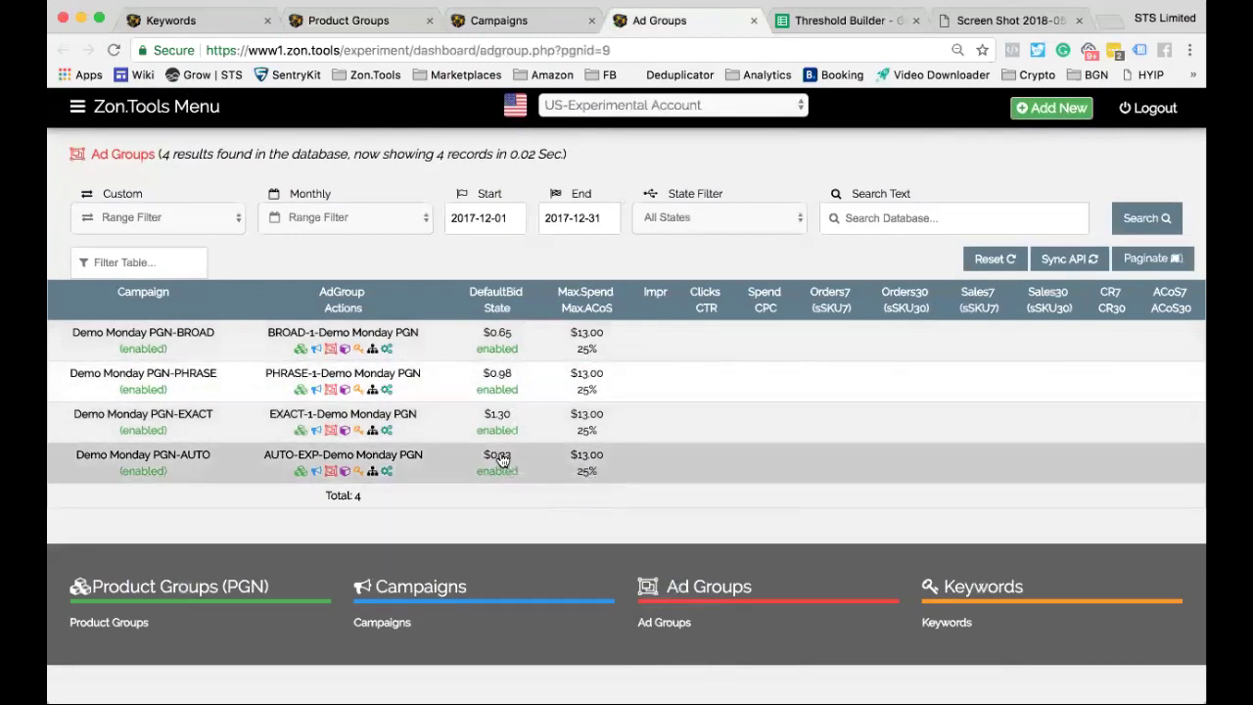
double_click(501, 460)
text(0.50)
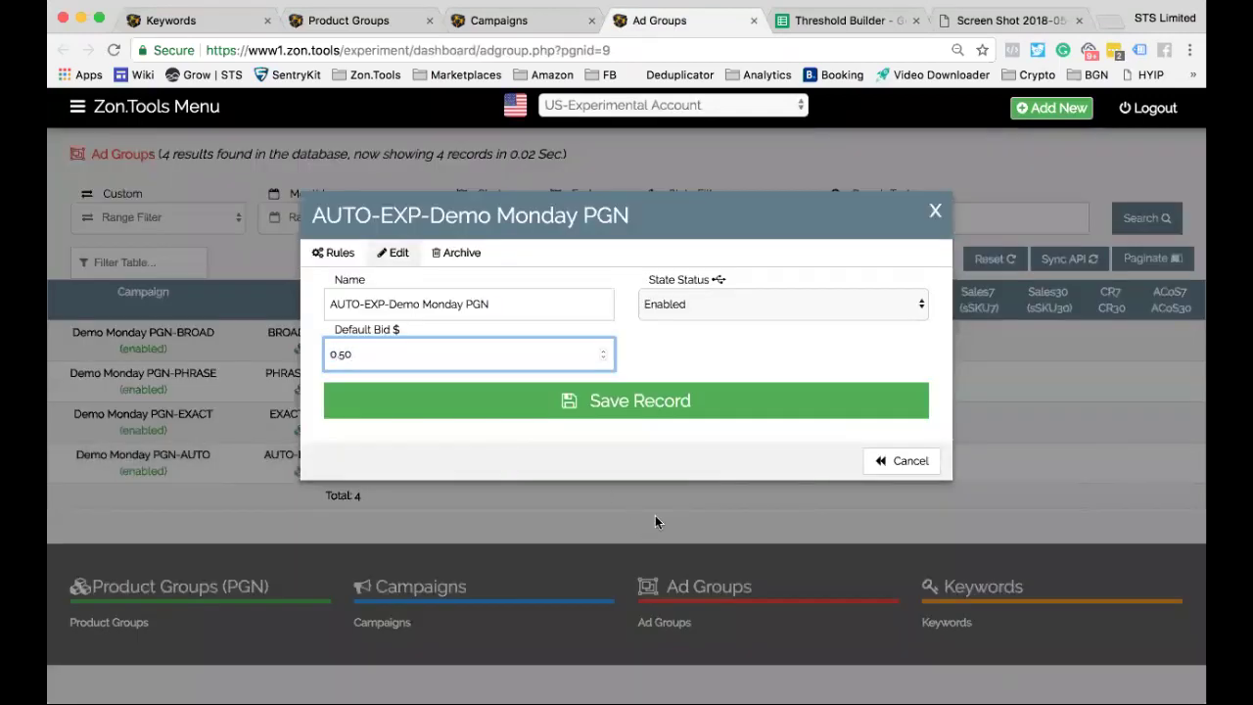
click(732, 410)
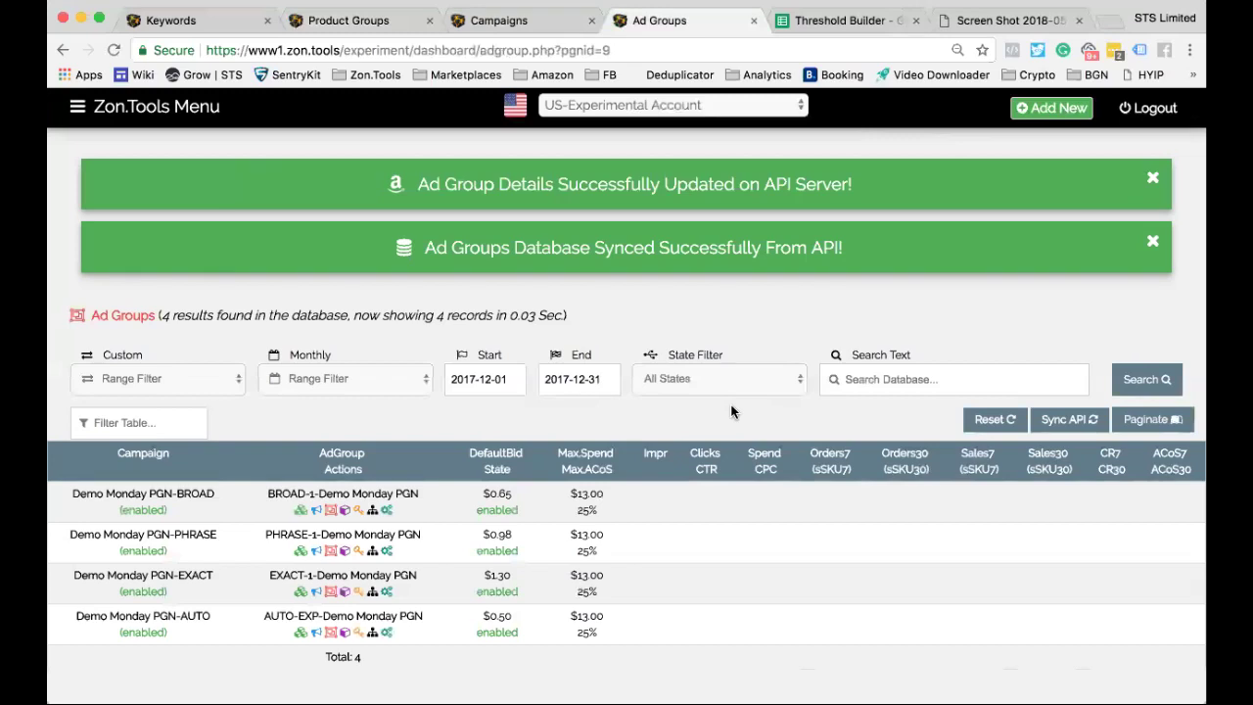
Look through the Zon.Tools History Logs options and other main menu entries, with a brief check of the Threshold Builder sheet.
click(78, 108)
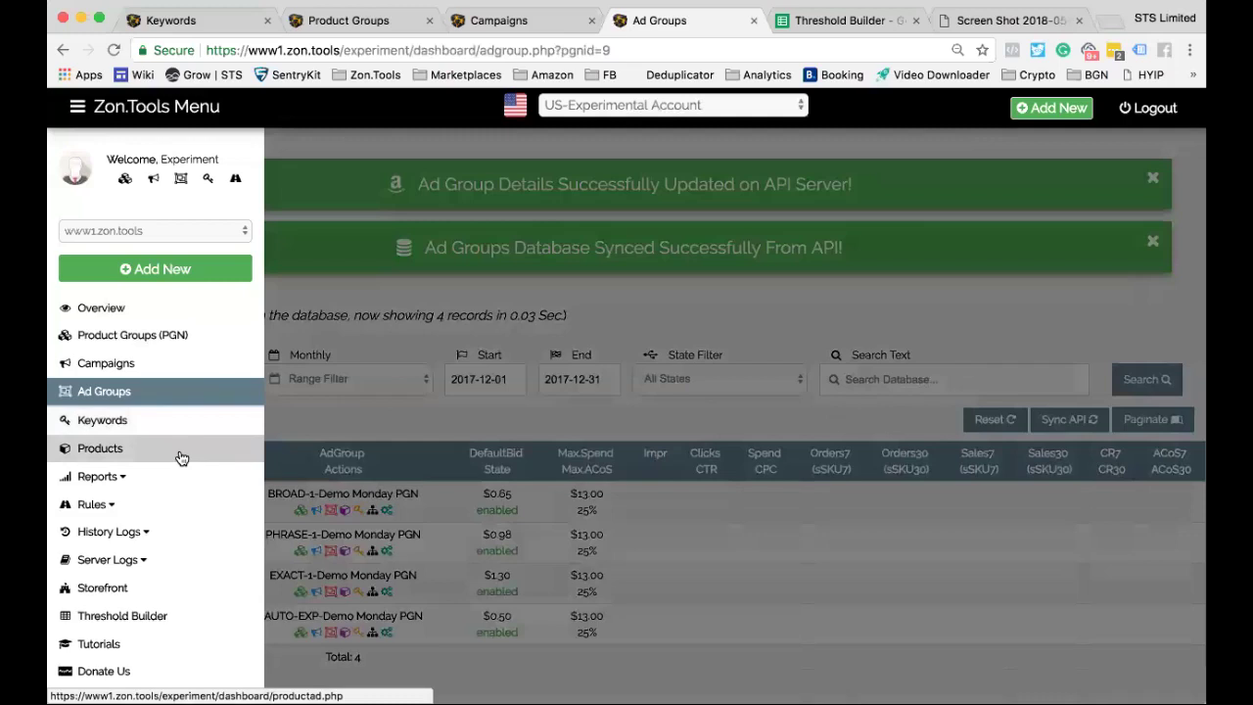
click(154, 532)
scroll(154, 535, down, 1)
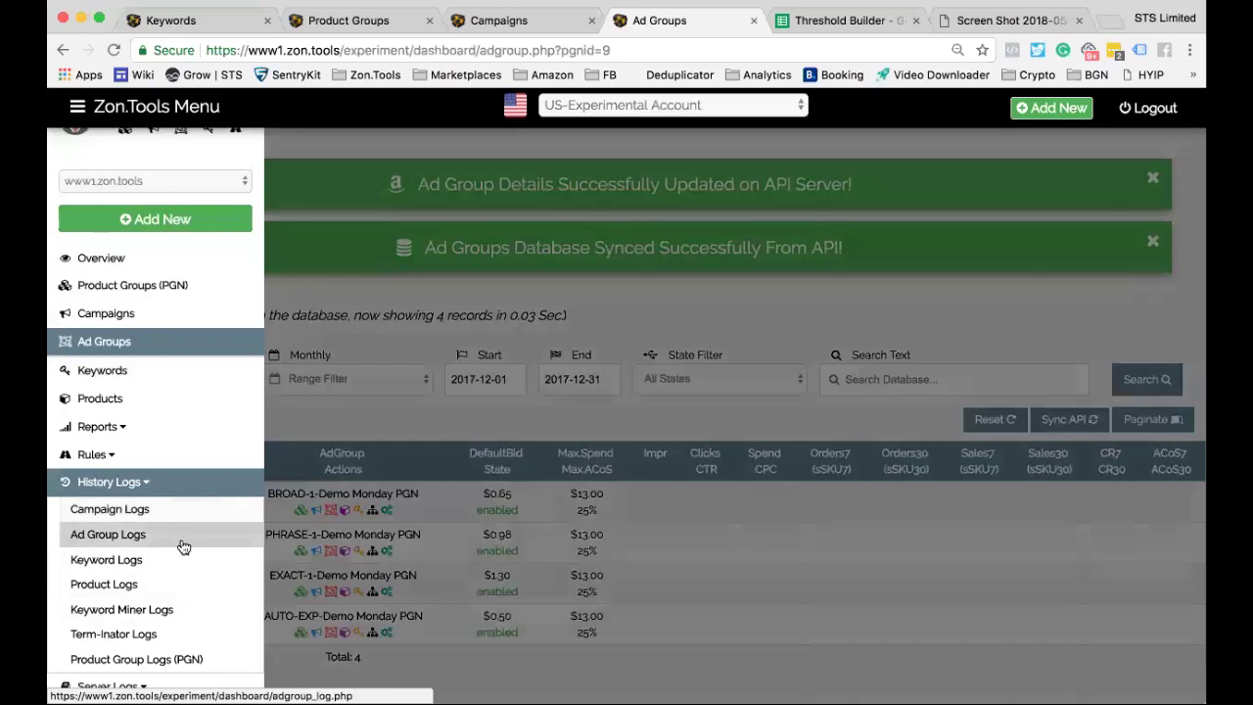
scroll(181, 541, down, 1)
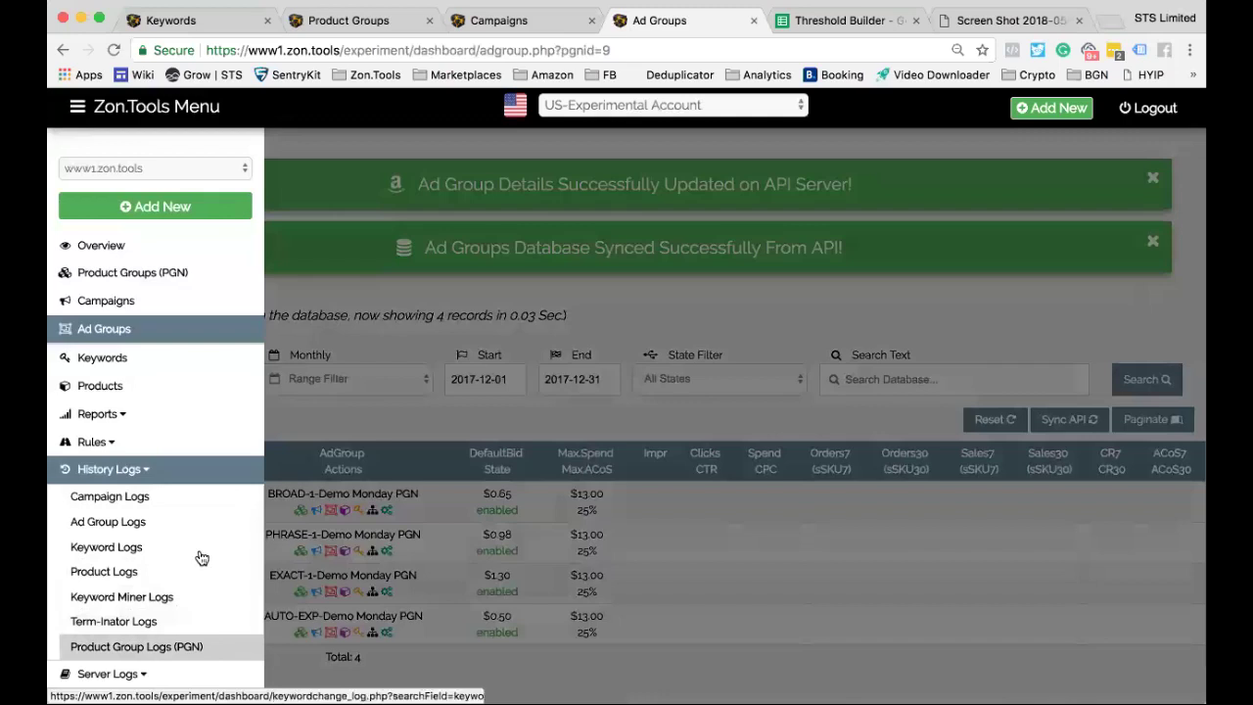
scroll(196, 557, down, 5)
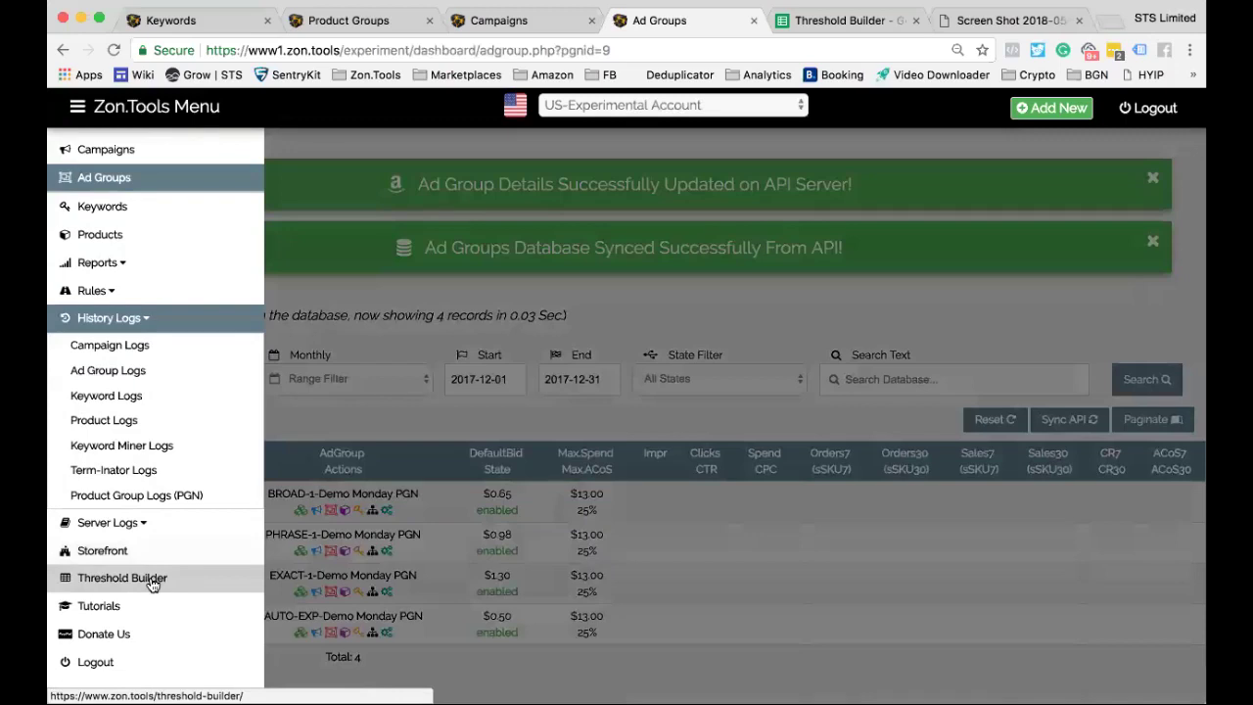
click(860, 20)
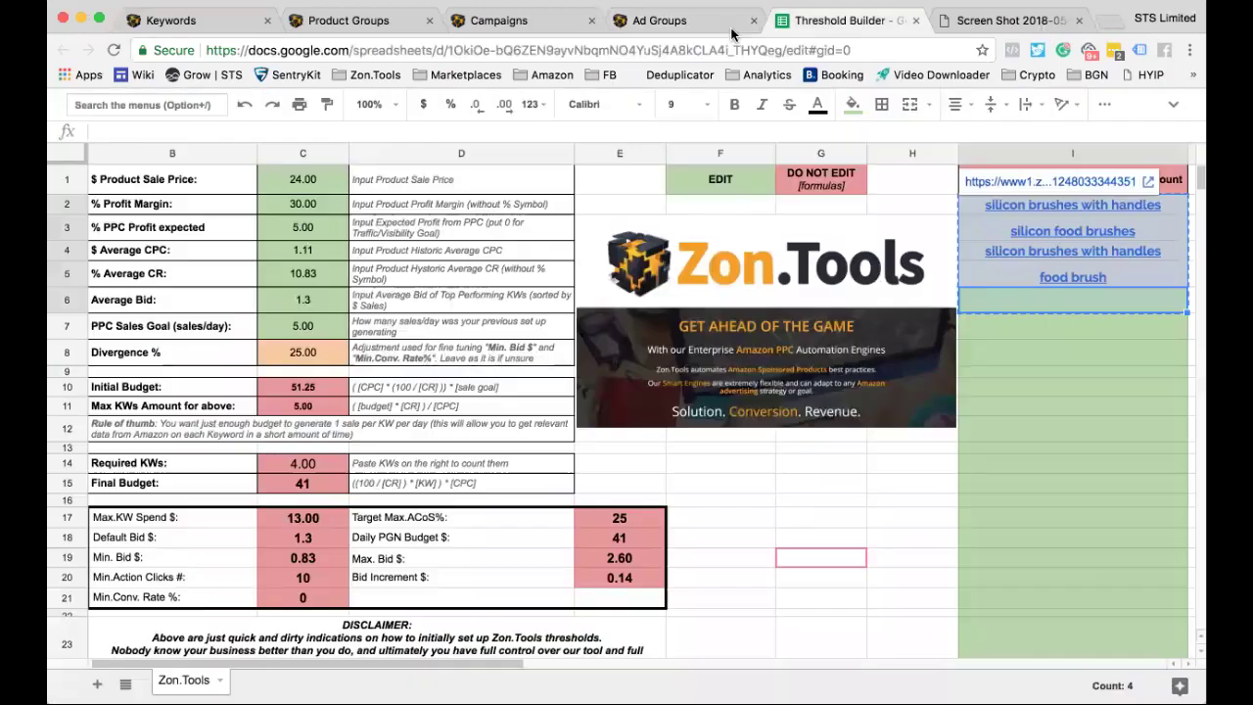
click(725, 28)
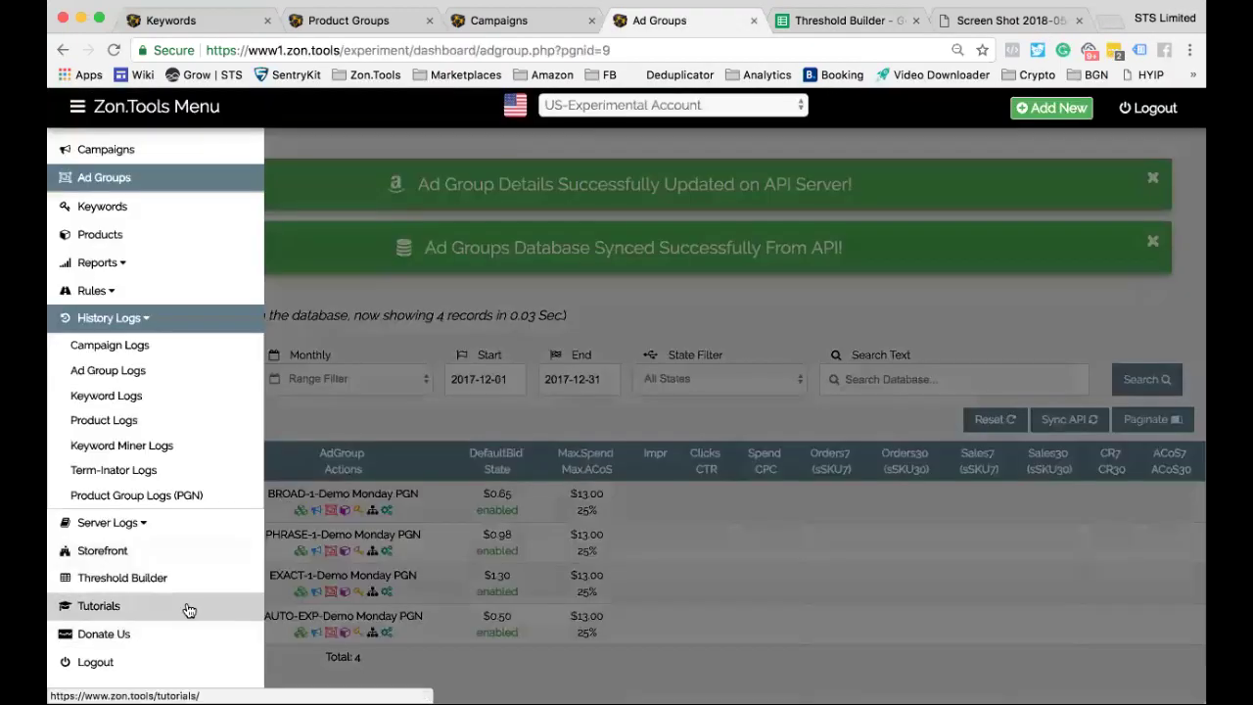
Open the Zon.Tools Tutorials page in a separate tab, look through its Basic and PGN tutorial sections, and close it.
right_click(136, 607)
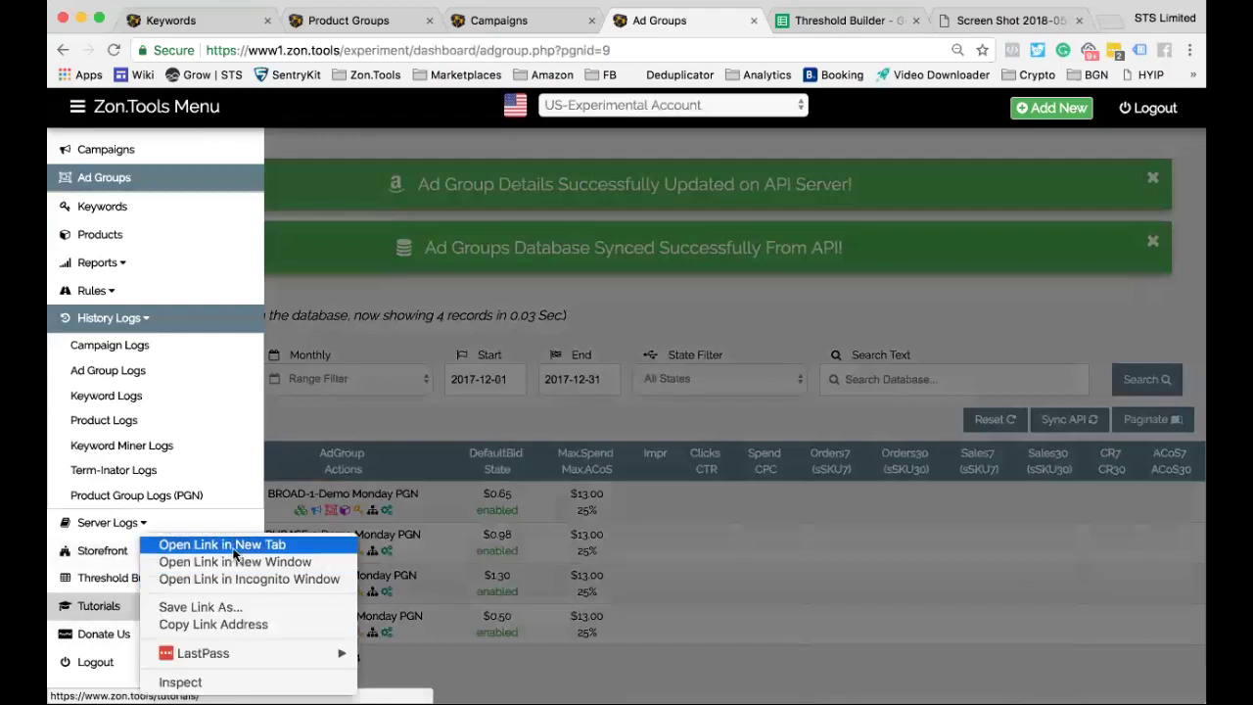
click(205, 544)
click(747, 22)
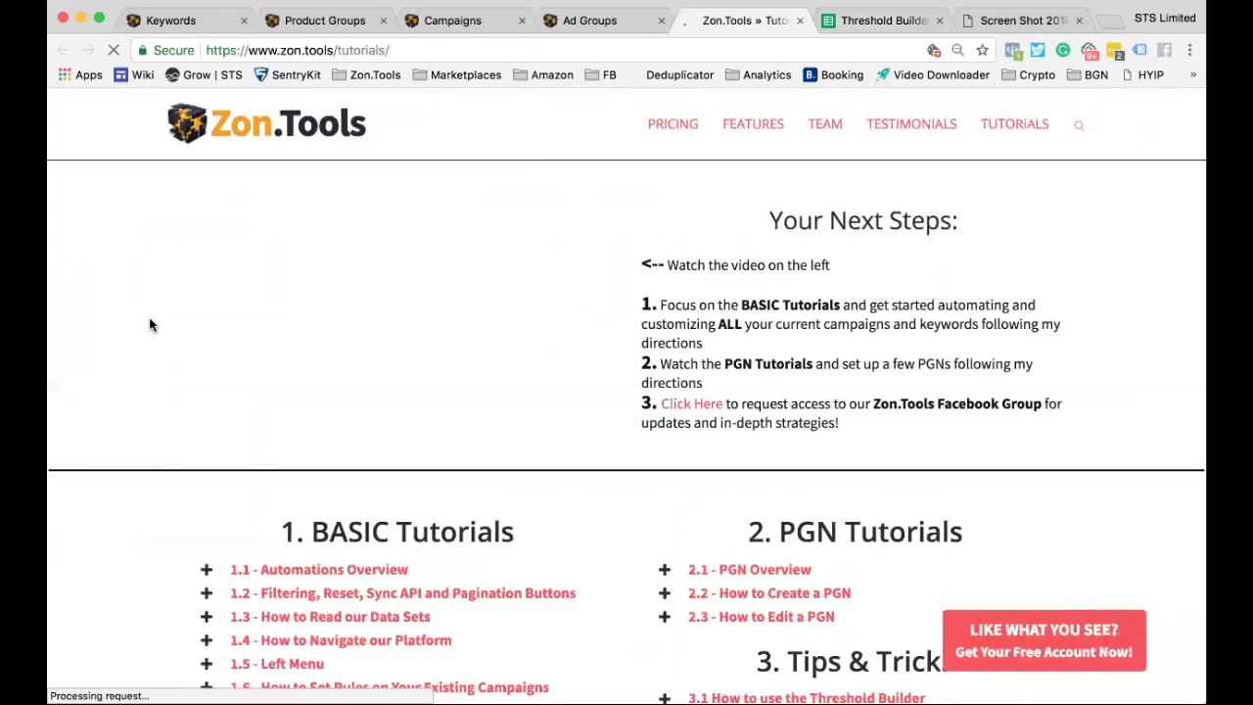
scroll(150, 325, down, 1)
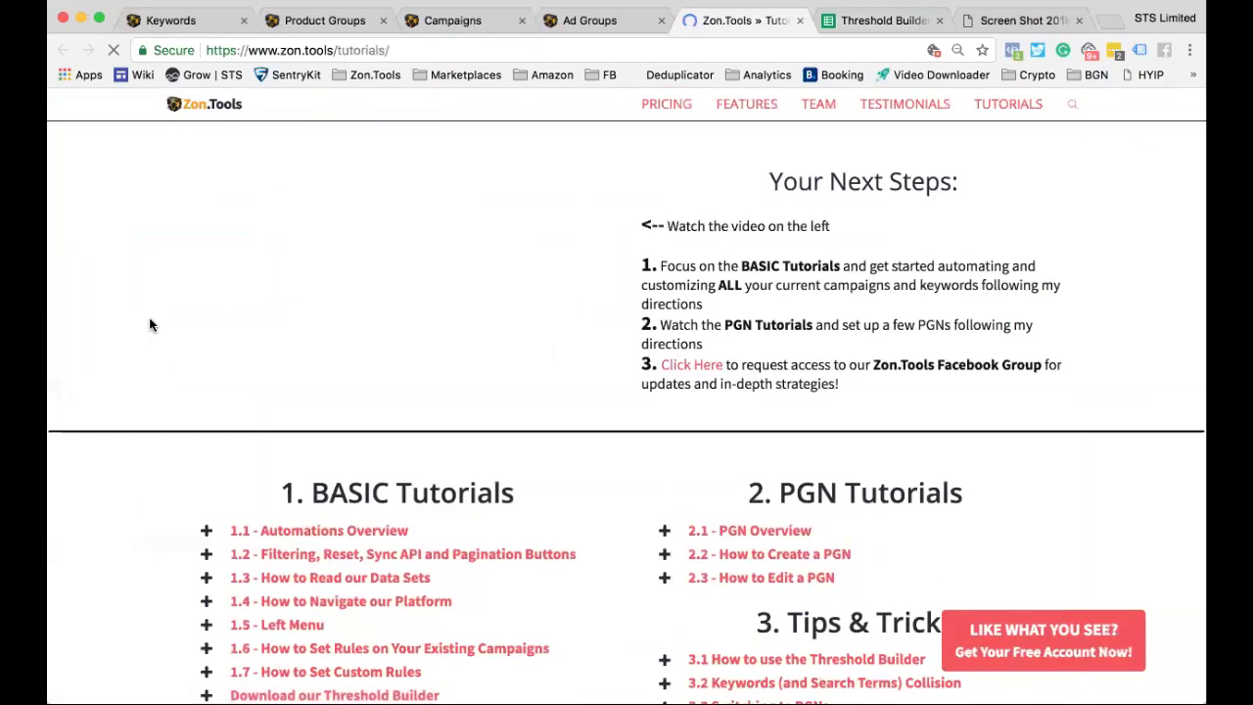
scroll(148, 317, down, 2)
scroll(147, 476, down, 2)
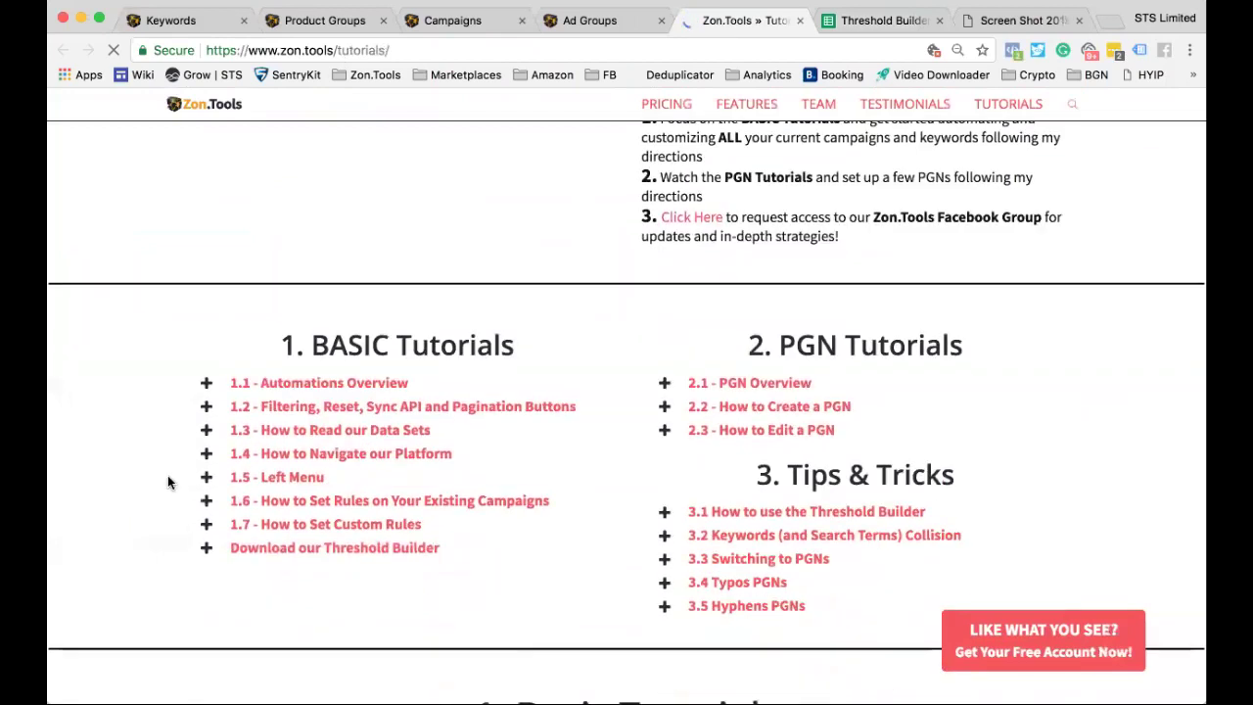
scroll(167, 479, down, 8)
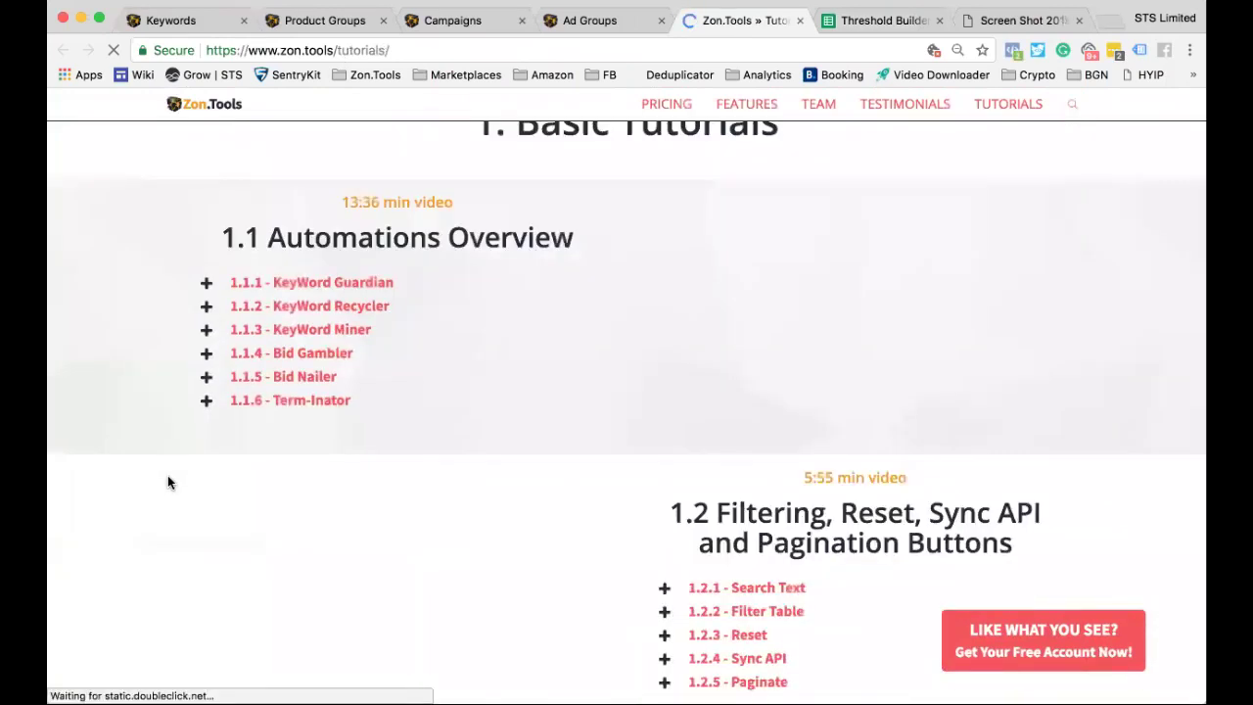
scroll(167, 480, down, 3)
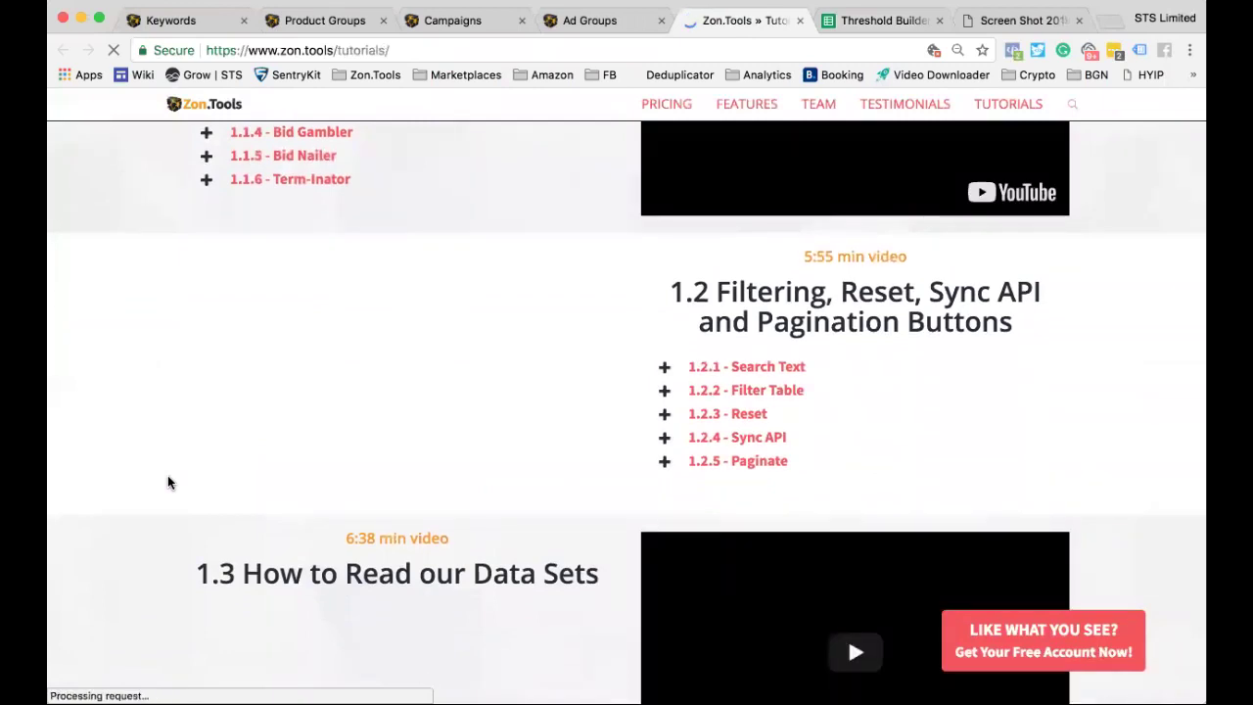
scroll(167, 480, up, 6)
scroll(168, 480, down, 14)
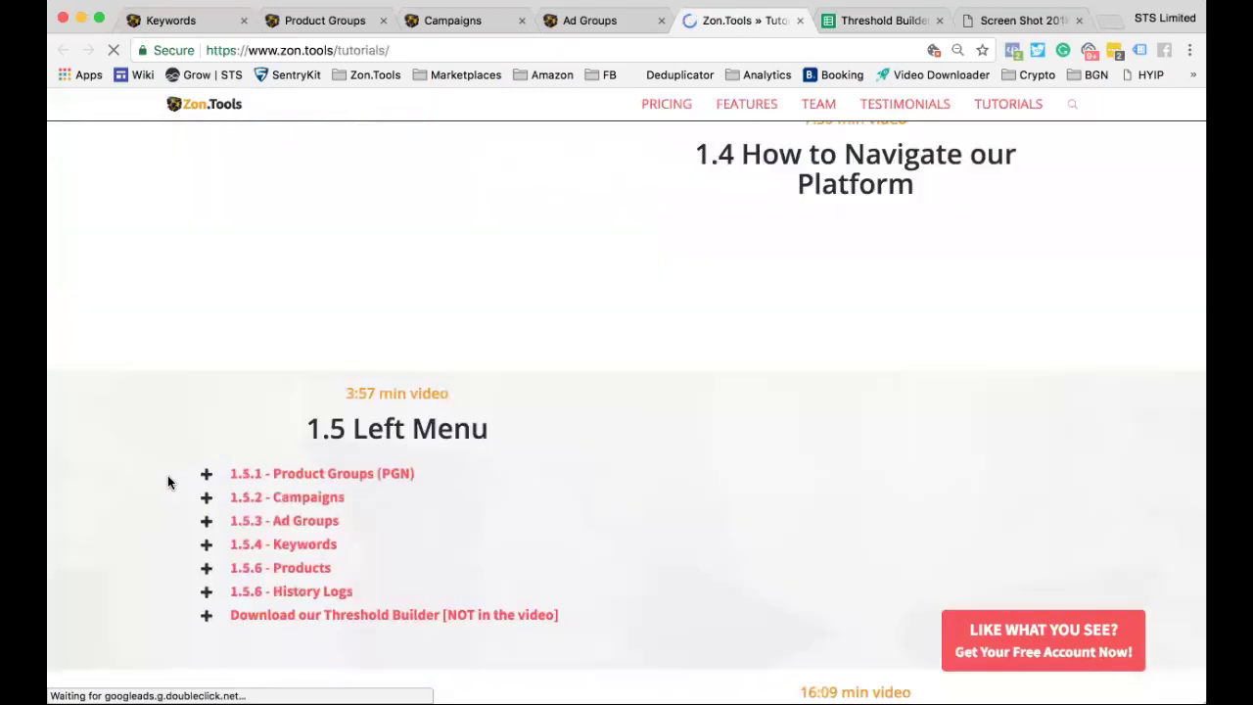
scroll(167, 478, down, 2)
scroll(134, 490, down, 3)
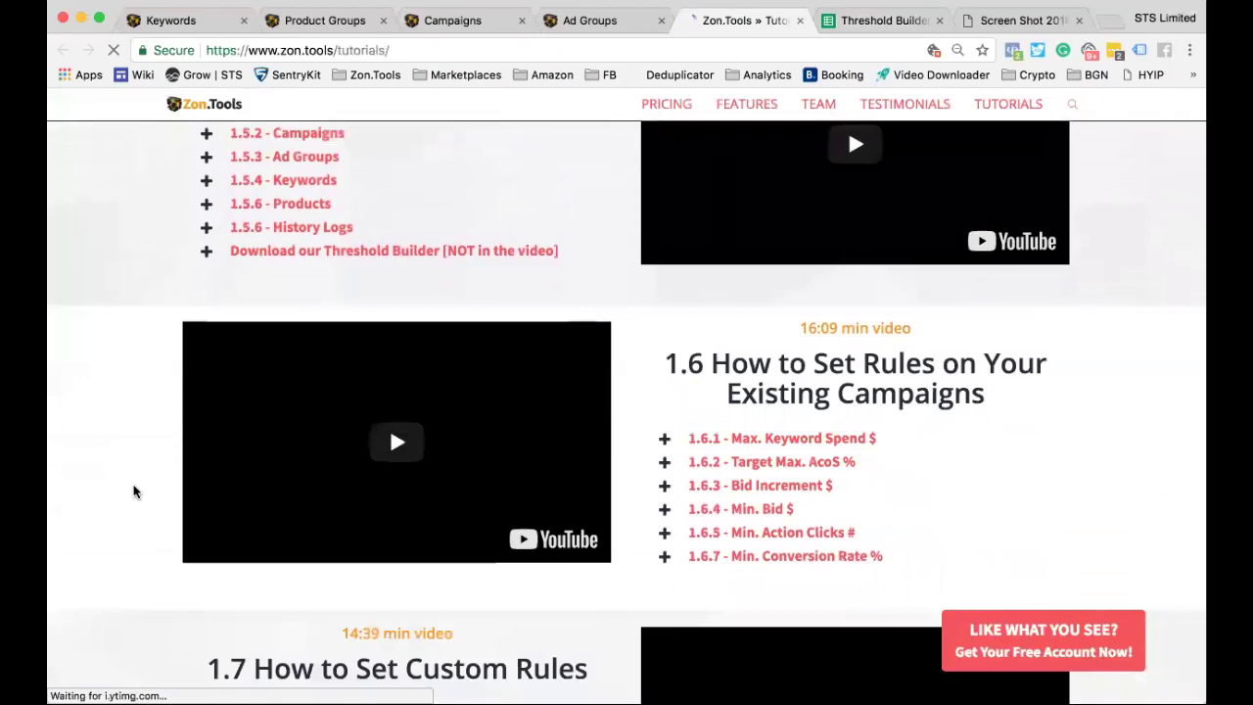
scroll(135, 492, down, 8)
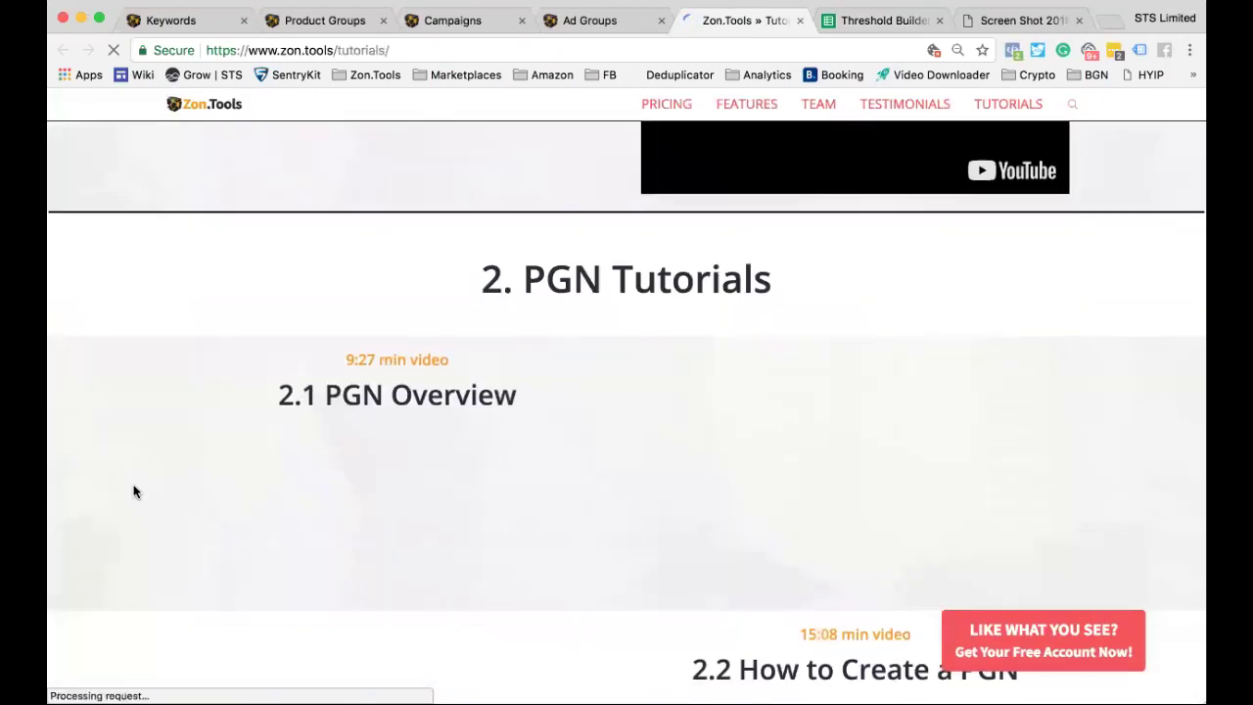
scroll(134, 491, down, 5)
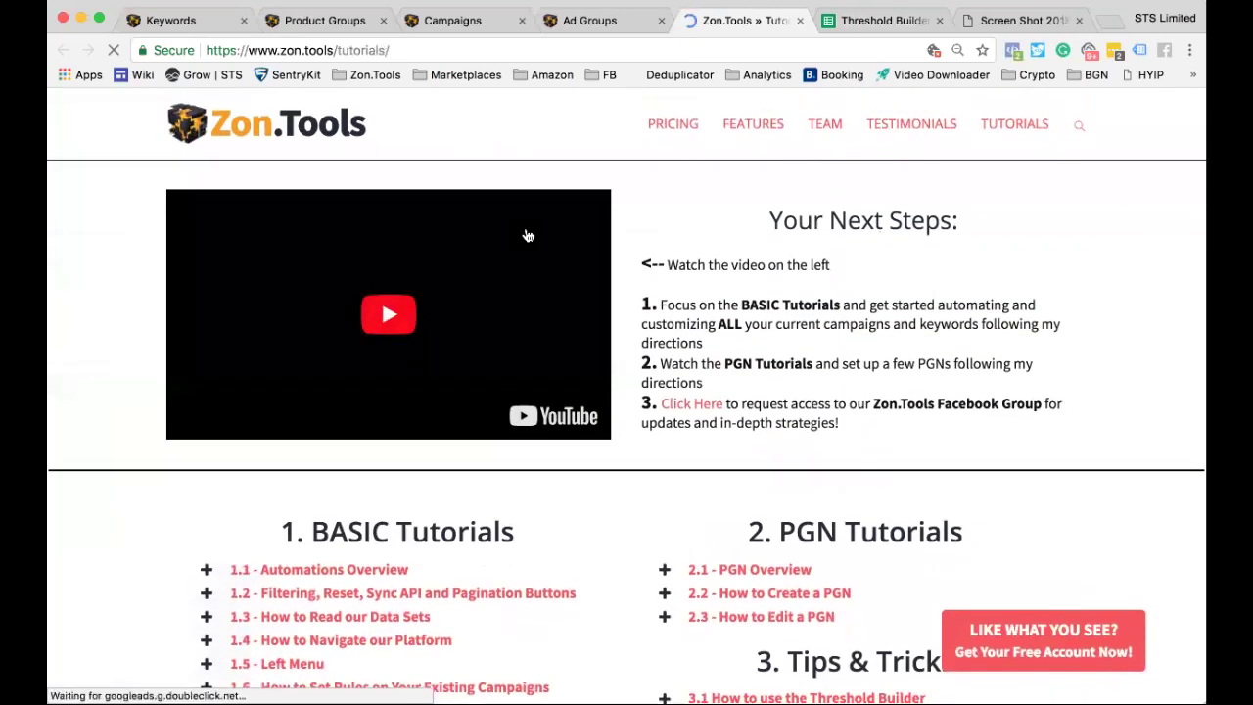
click(800, 21)
Look over the Zon.Tools menu entries once more and bring up the Pricing screenshot.
scroll(149, 568, down, 1)
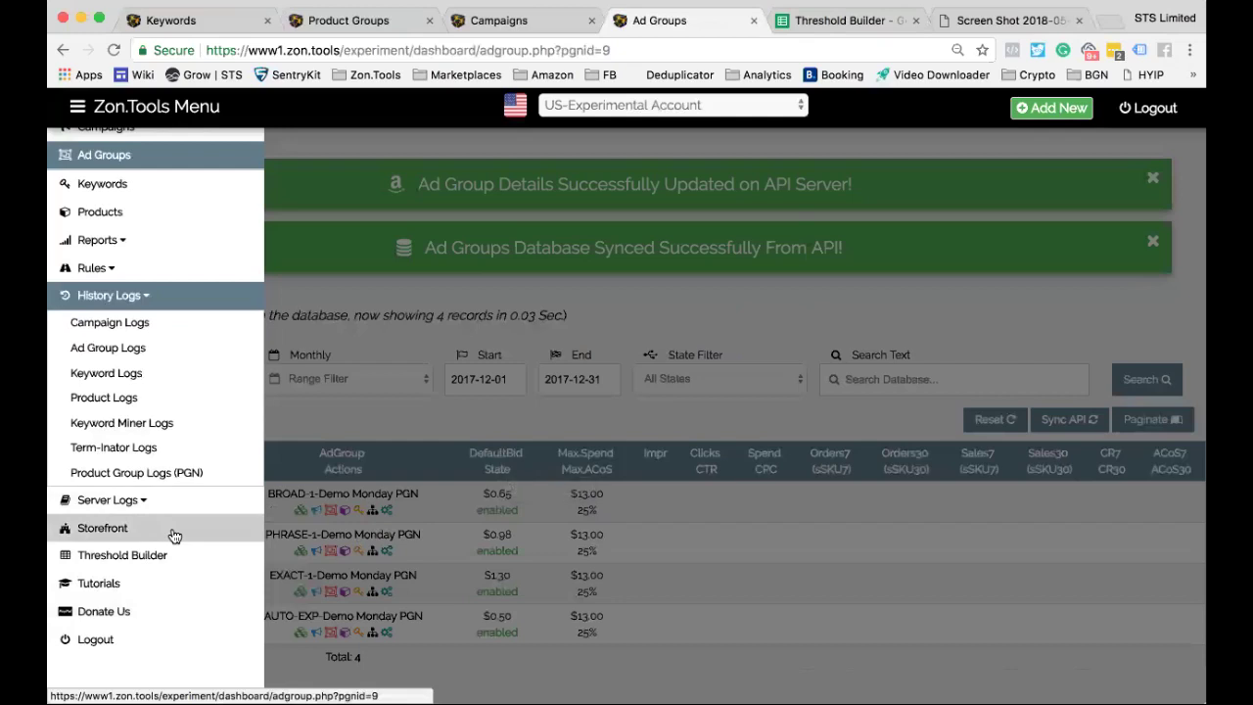
scroll(174, 536, up, 5)
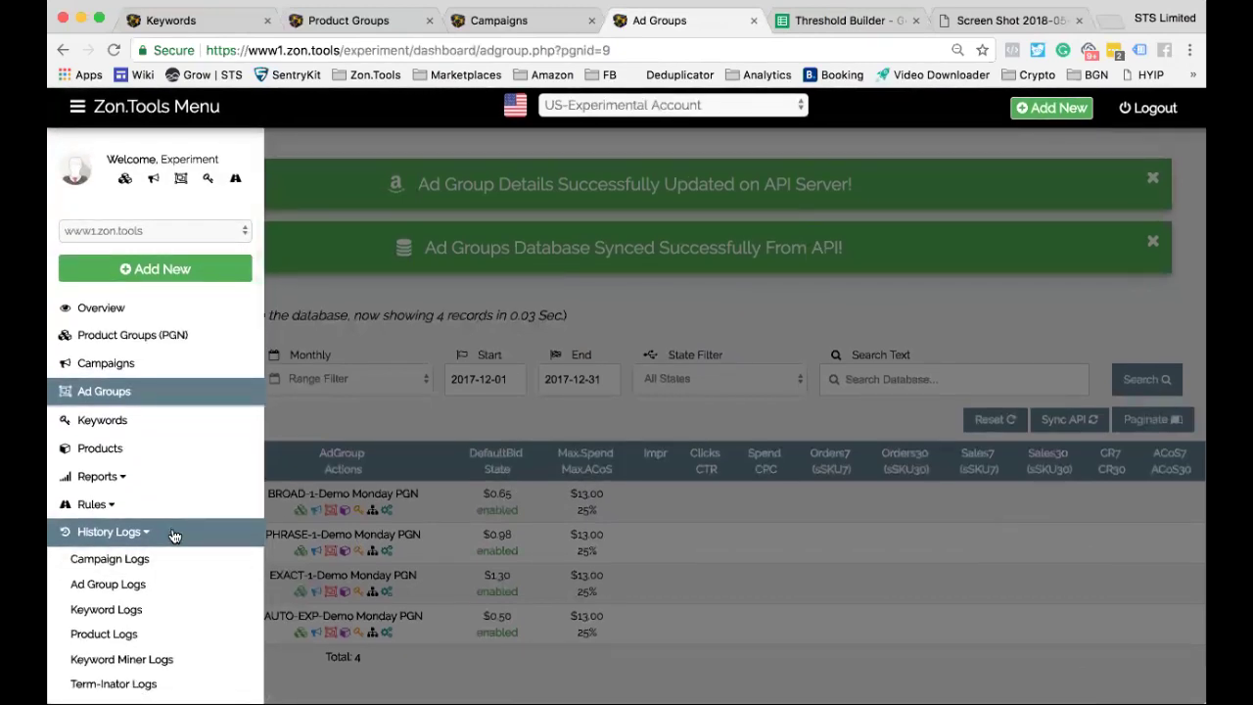
click(991, 21)
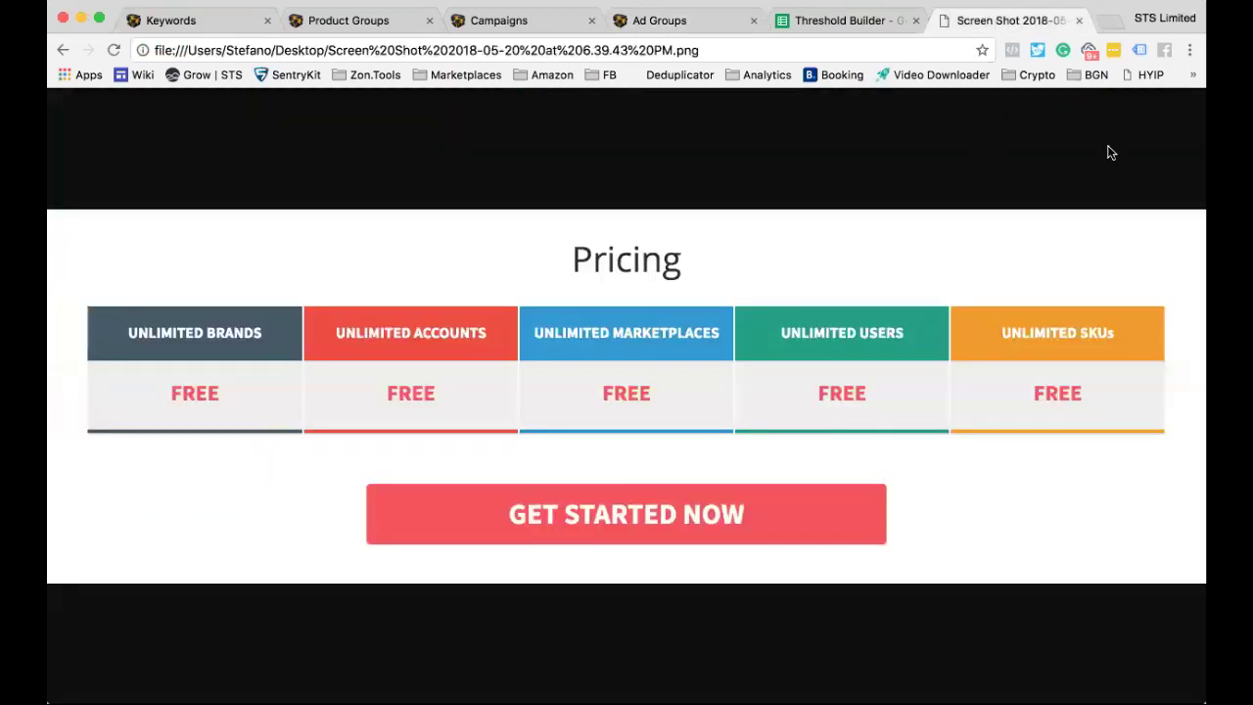